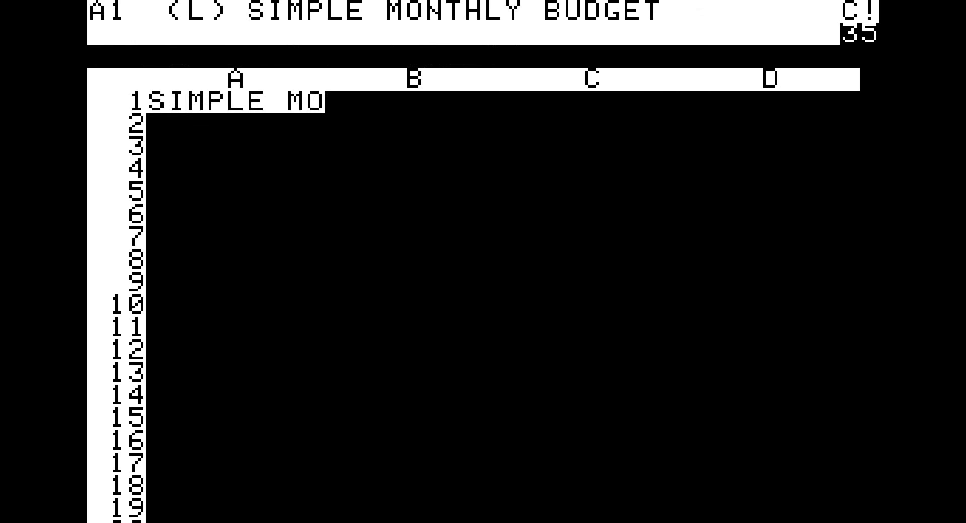
# Enter the label FUEL in cell A3, leaving row 2 blank beneath the budget title
pyautogui.press('Down')
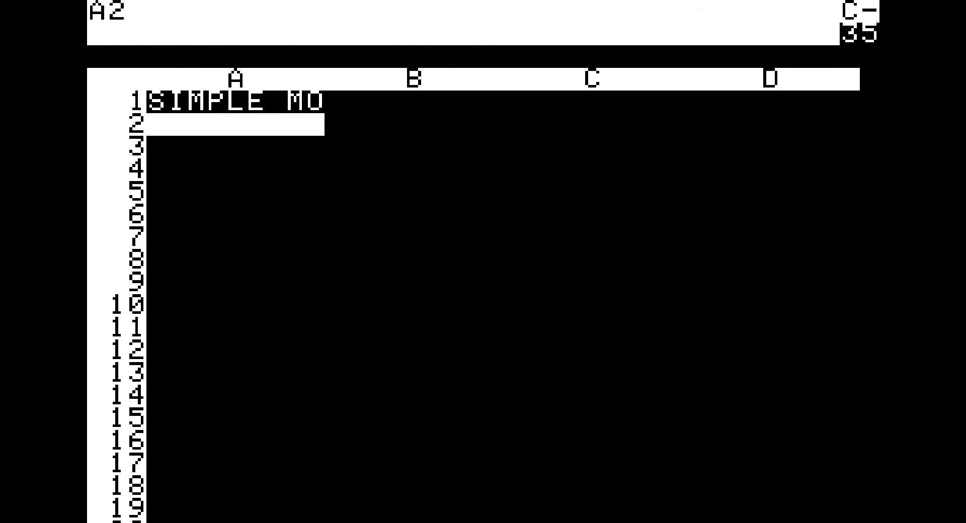
pyautogui.press('Down')
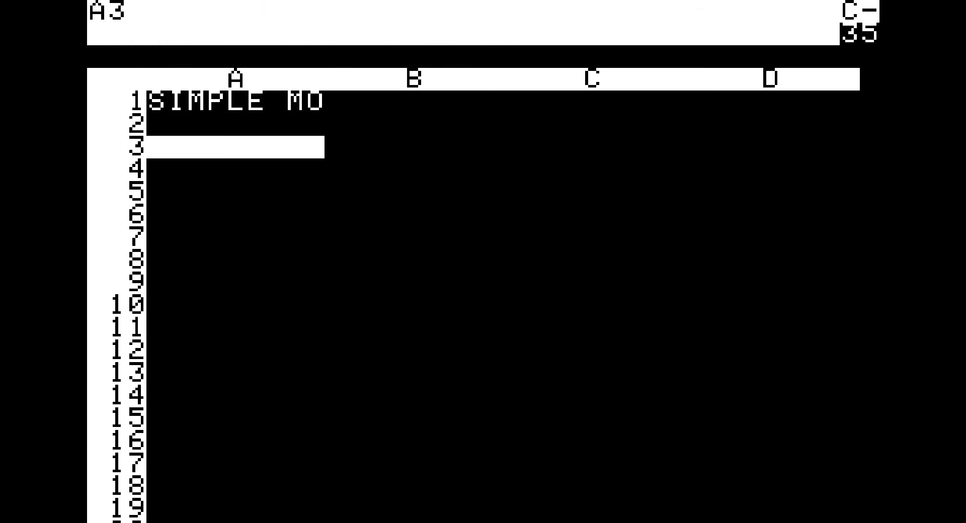
pyautogui.press('Right')
pyautogui.press('Left')
pyautogui.write('FUEL')
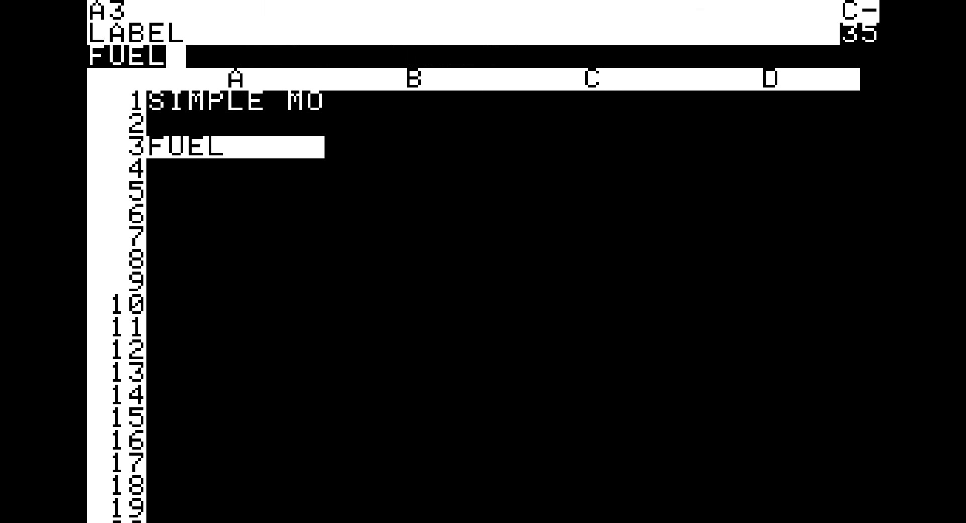
pyautogui.press('Return')
pyautogui.press('Right')
pyautogui.press('Left')
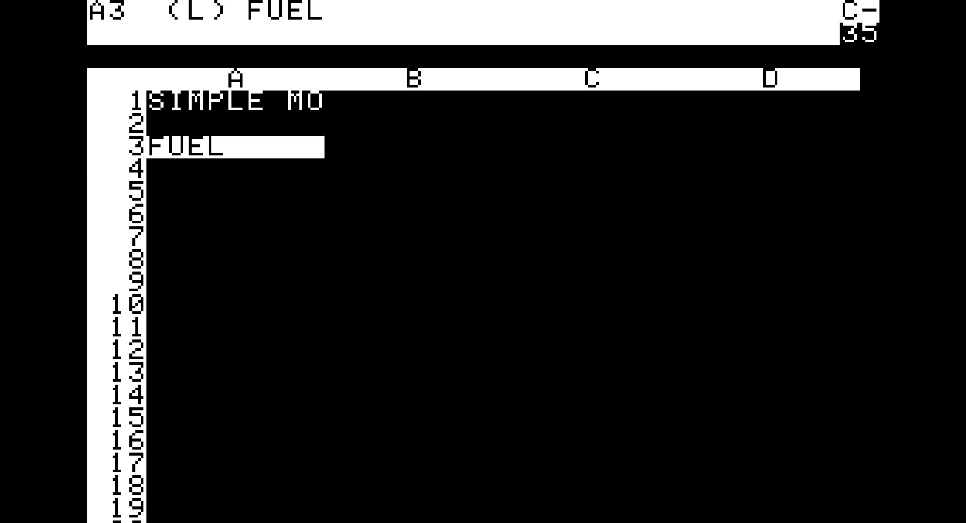
# Enter the expense labels FOOD in cell A4 and RENT in cell A5
pyautogui.press('Down')
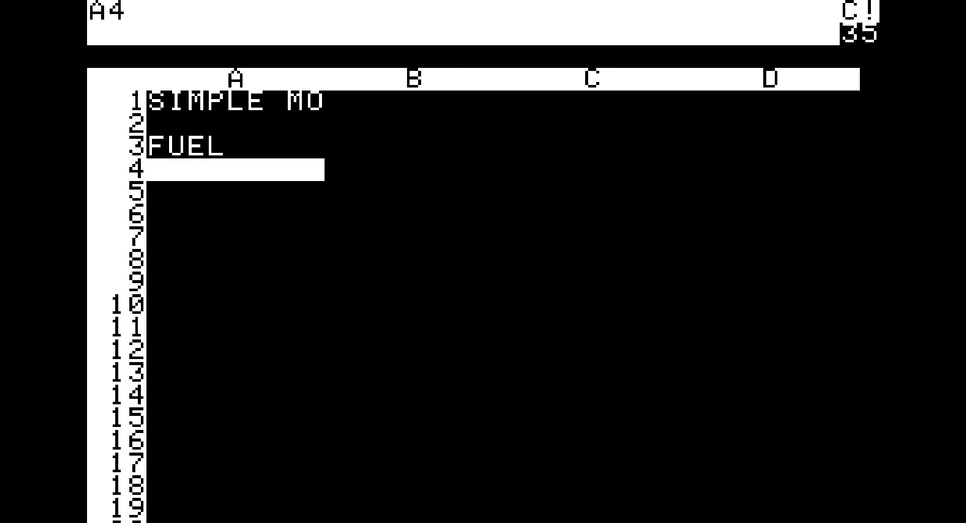
pyautogui.write('FOOD')
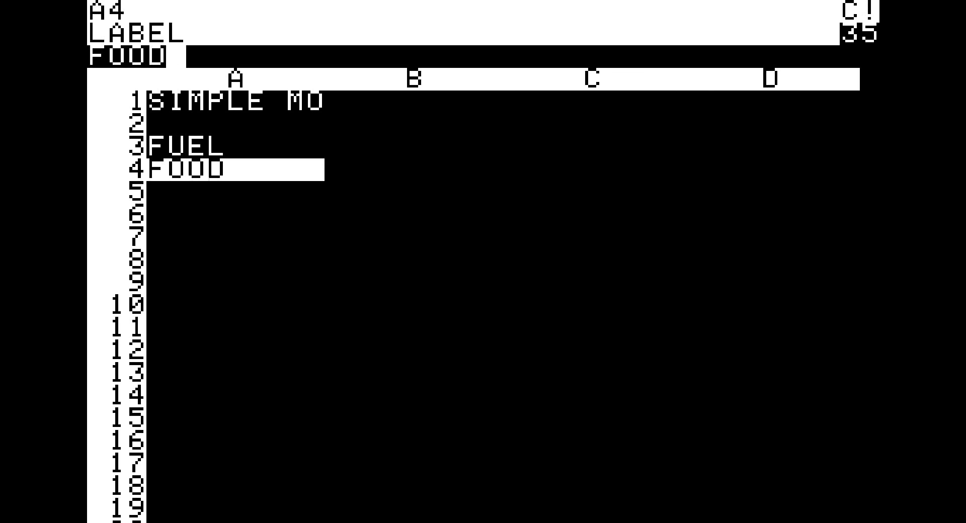
pyautogui.press('Return')
pyautogui.press('Down')
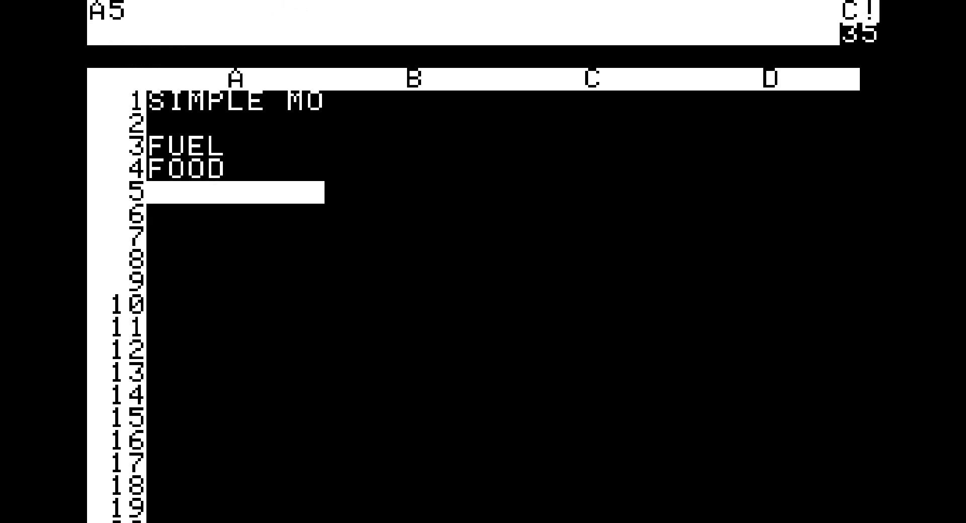
pyautogui.write('RE')
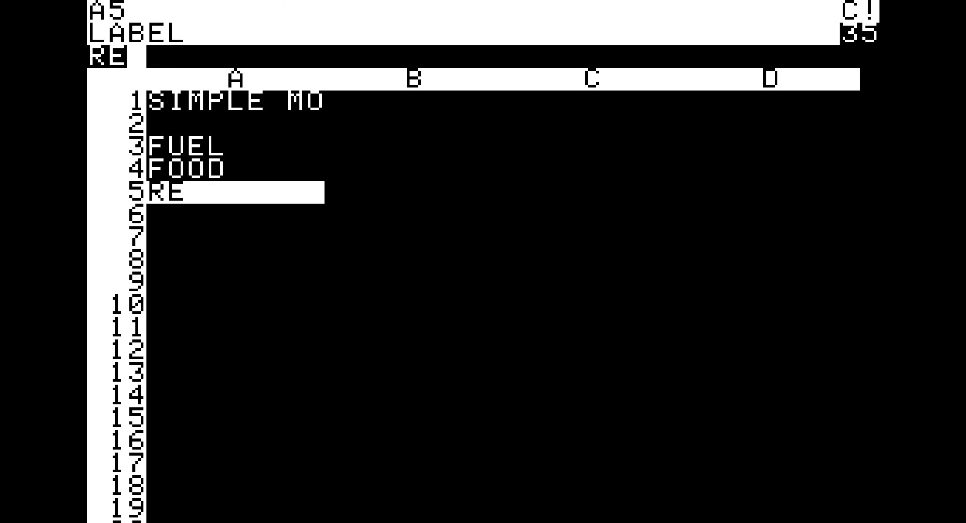
pyautogui.write('NT')
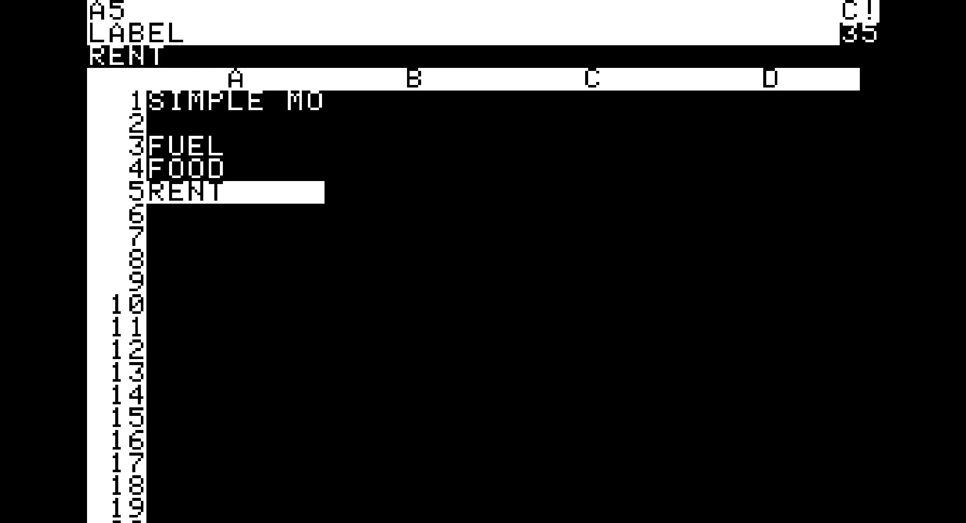
pyautogui.press('Down')
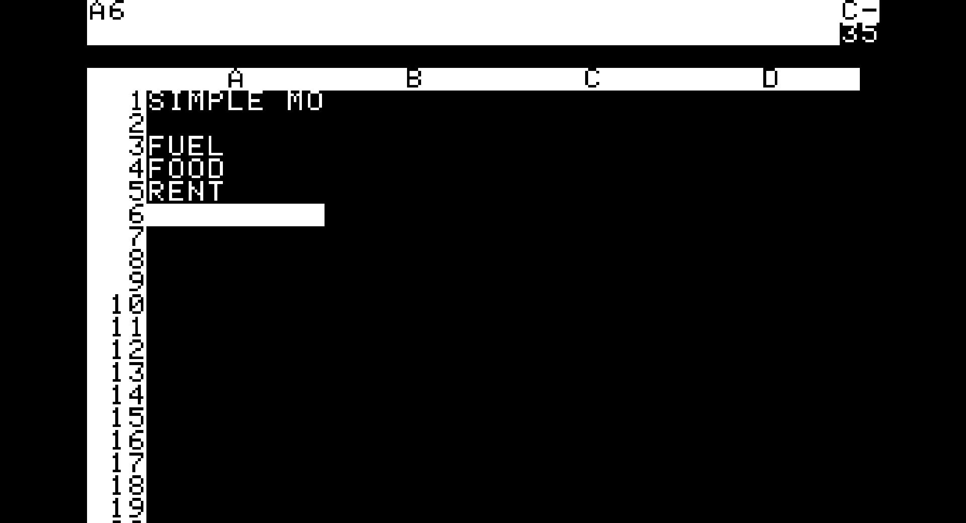
# Enter the month heading JAN in cell B2, above the first amounts column
pyautogui.press('Right')
pyautogui.press('Left')
pyautogui.press('Right')
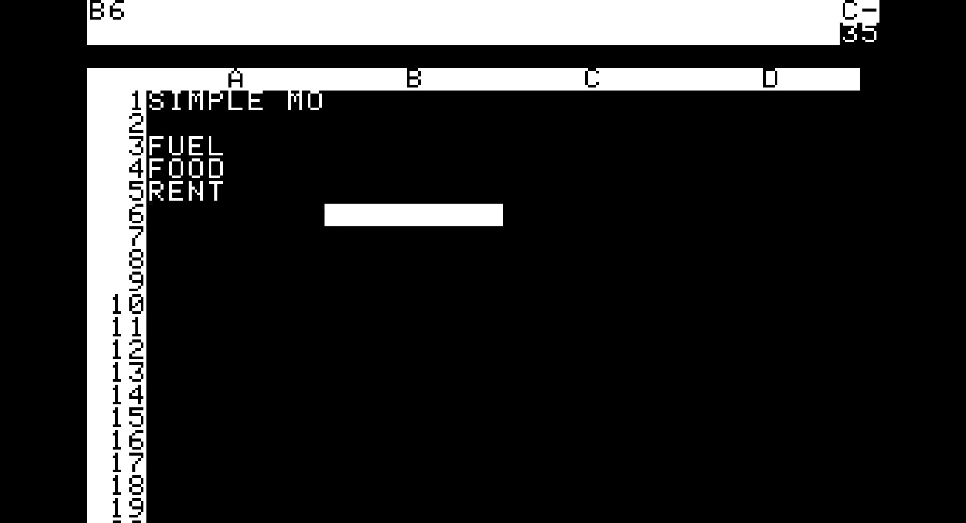
pyautogui.press('Up')
pyautogui.press('Up')
pyautogui.press('Up')
pyautogui.press('Up')
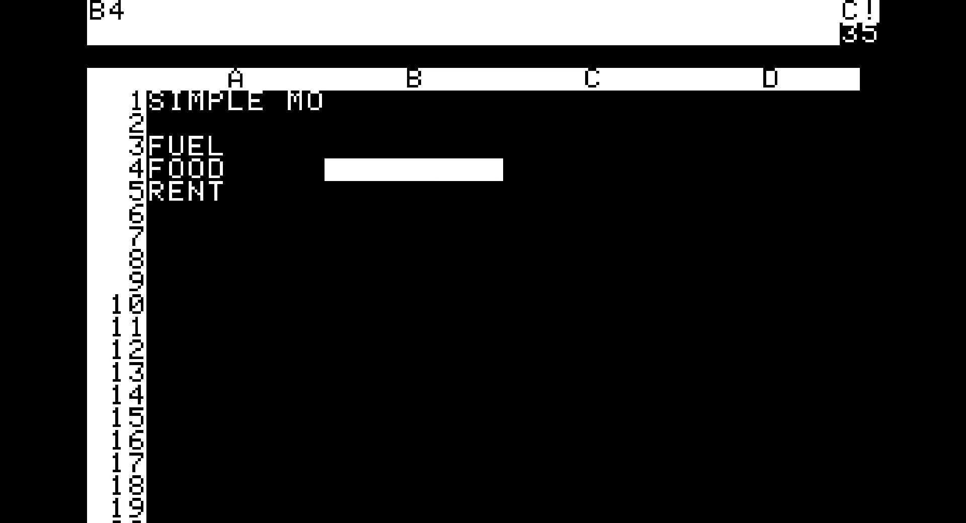
pyautogui.write('JAN')
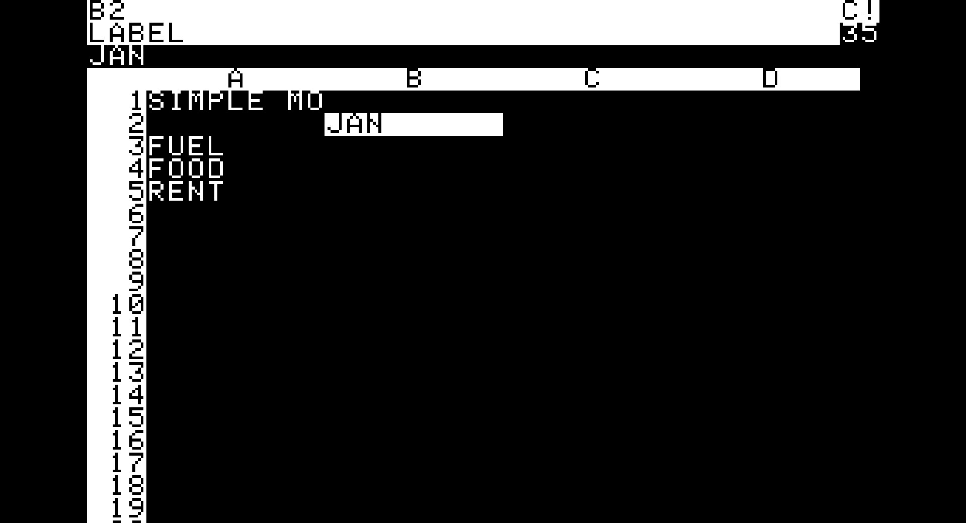
pyautogui.press('Down')
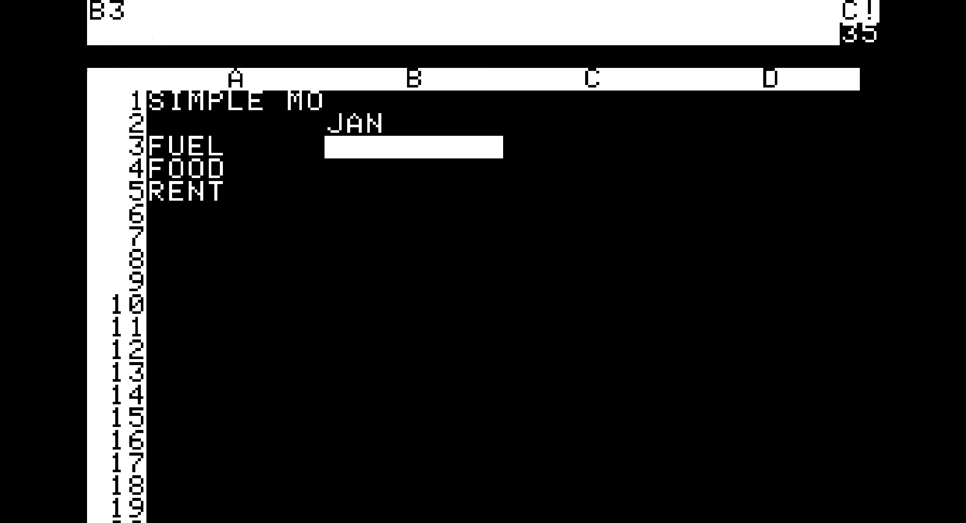
# Enter the month headings FEB in cell C2 and MAR in cell D2
pyautogui.press('Up')
pyautogui.press('Right')
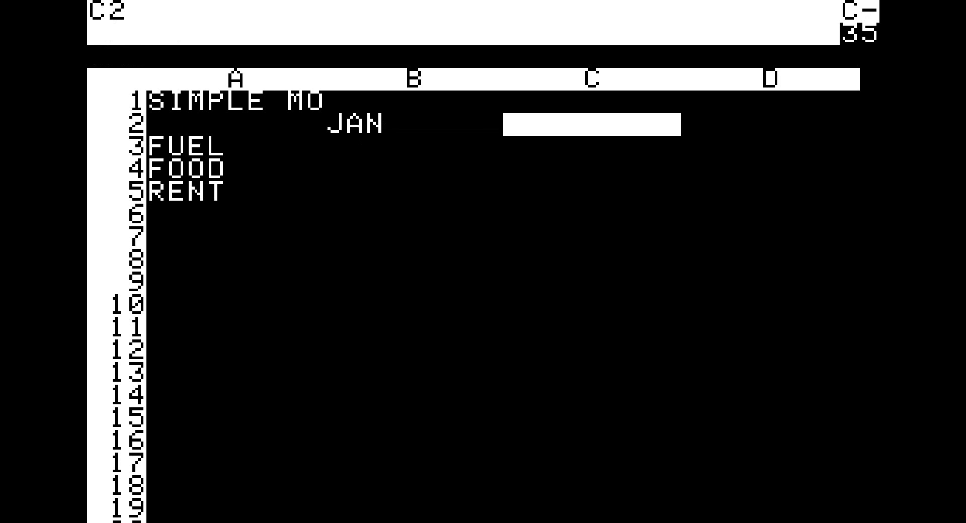
pyautogui.write('FEB')
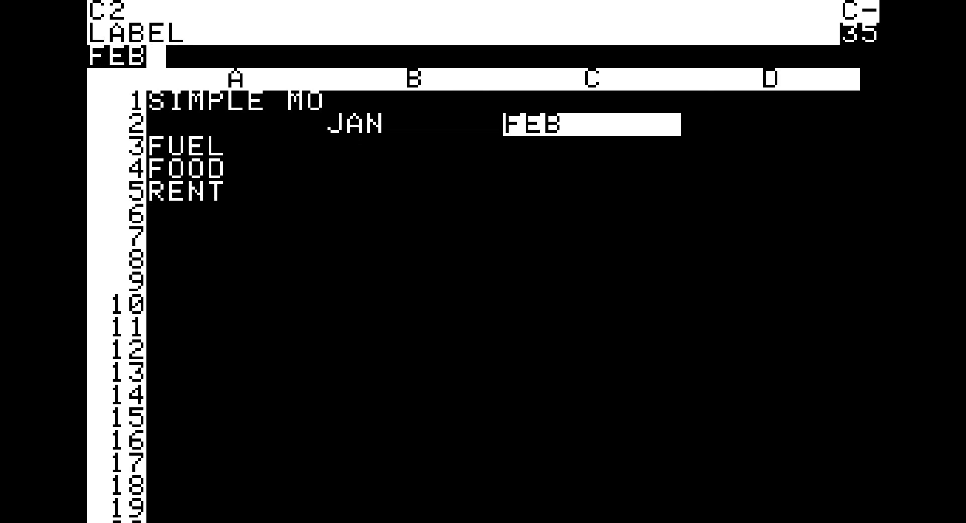
pyautogui.press('Right')
pyautogui.write('MAR')
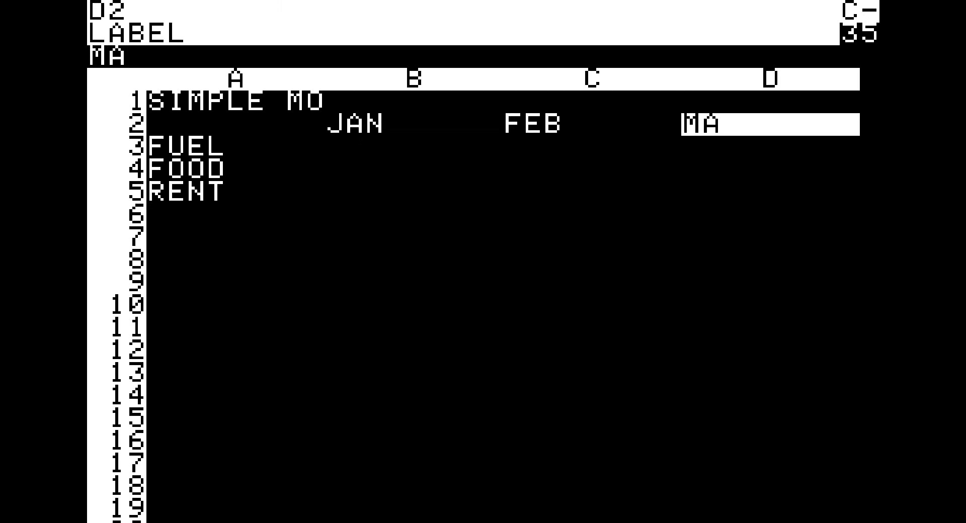
pyautogui.press('Return')
# Fill in the January amounts in B3 to B5: 230 for fuel, 450 for food and 300 for rent
pyautogui.press('Left')
pyautogui.press('Left')
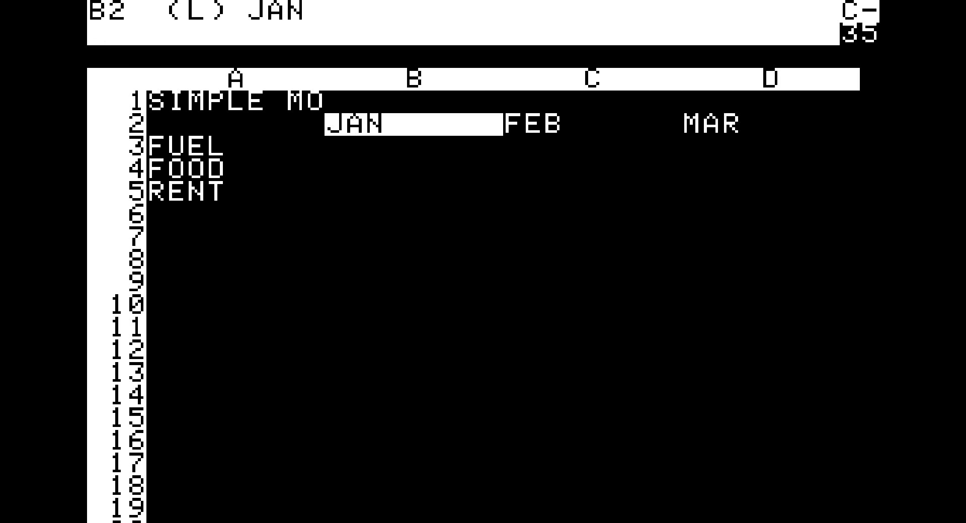
pyautogui.press('Down')
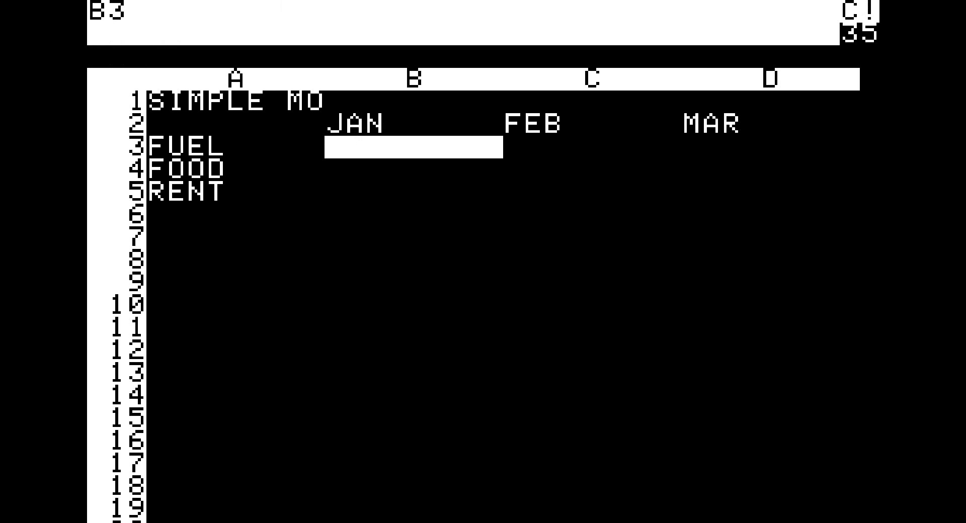
pyautogui.write('230')
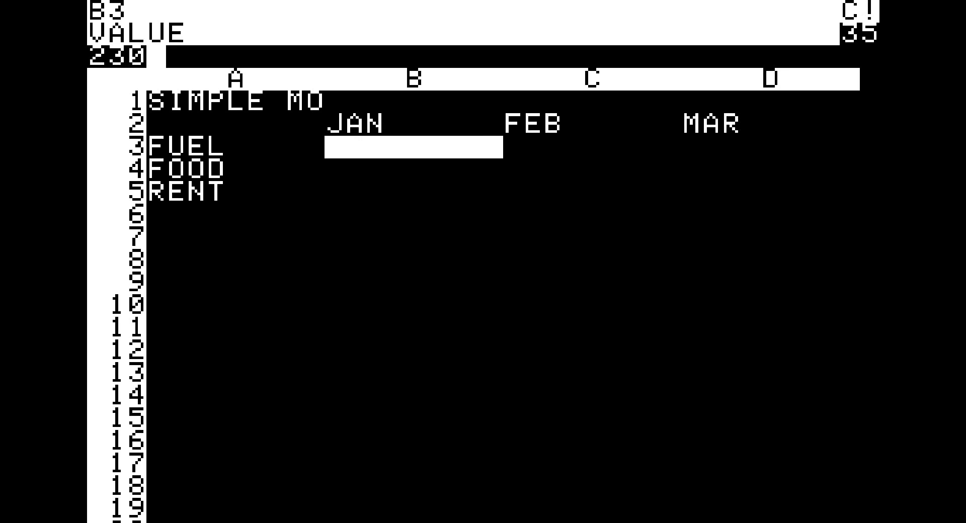
pyautogui.press('Down')
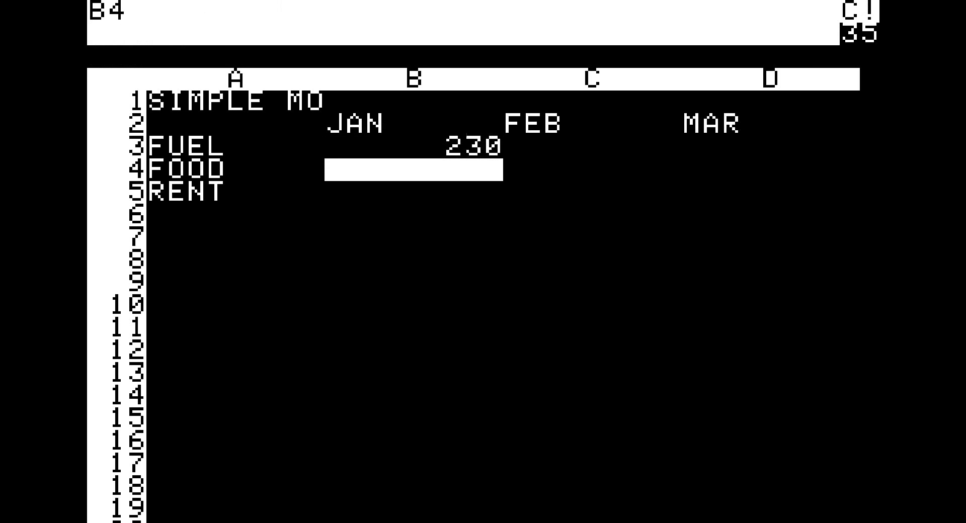
pyautogui.write('45')
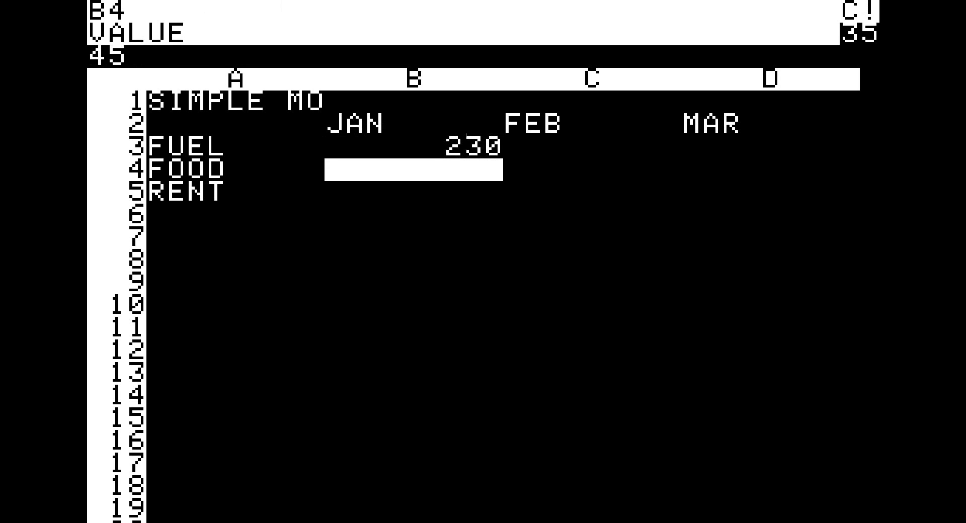
pyautogui.write('0')
pyautogui.press('Down')
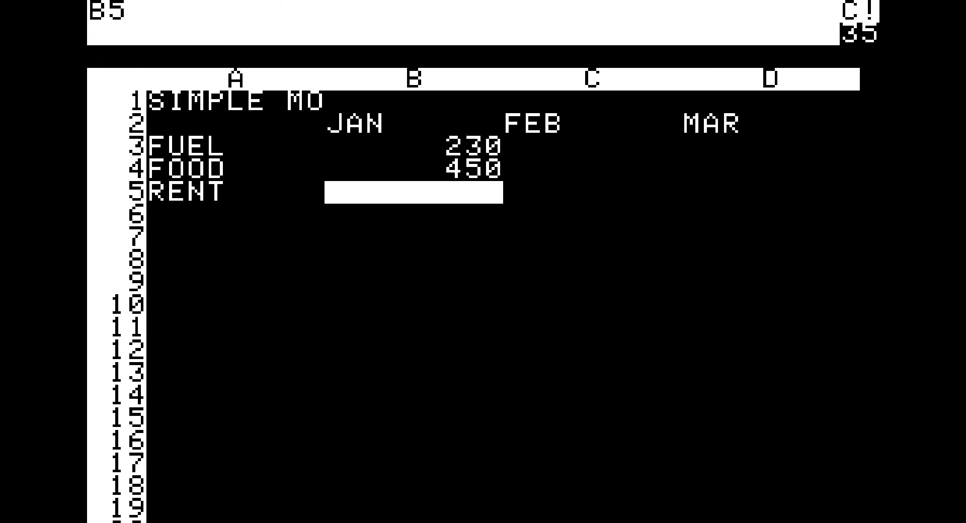
pyautogui.write('300')
pyautogui.press('Return')
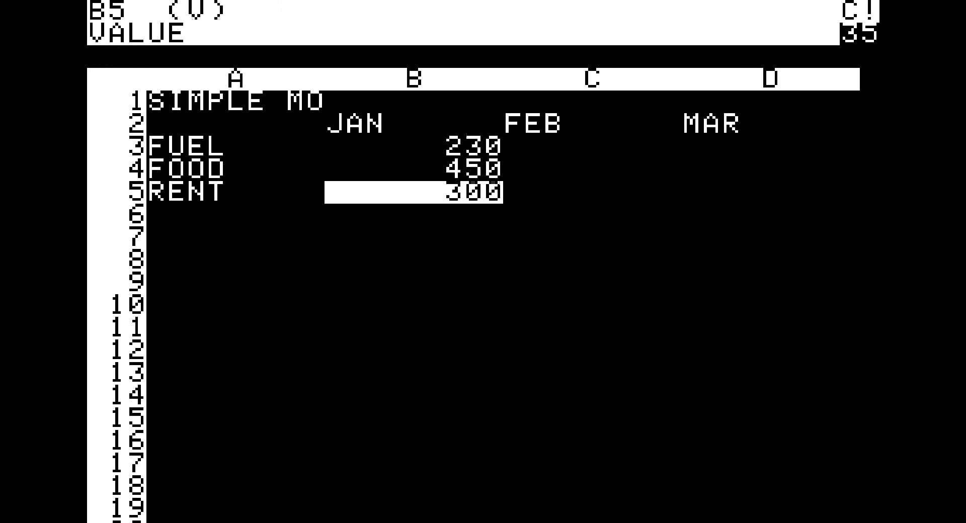
# Fill in the February amounts in C3 to C5: 400 for fuel, 500 for food and 300 for rent
pyautogui.press('Down')
pyautogui.press('Right')
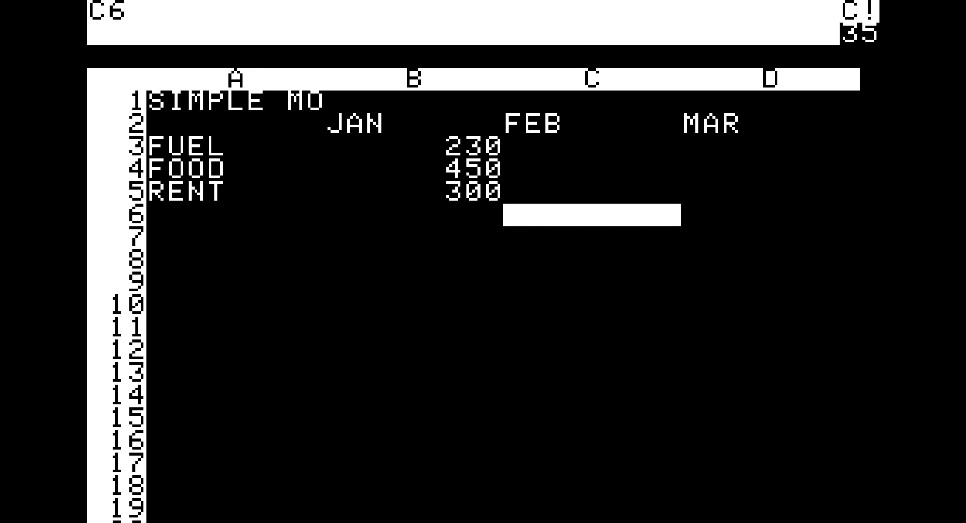
pyautogui.press('Up')
pyautogui.press('Up')
pyautogui.press('Up')
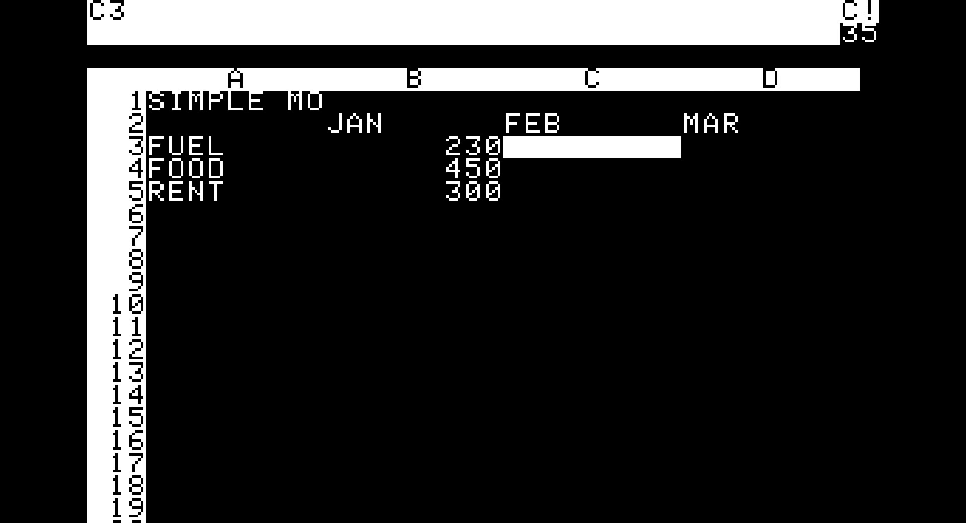
pyautogui.write('400')
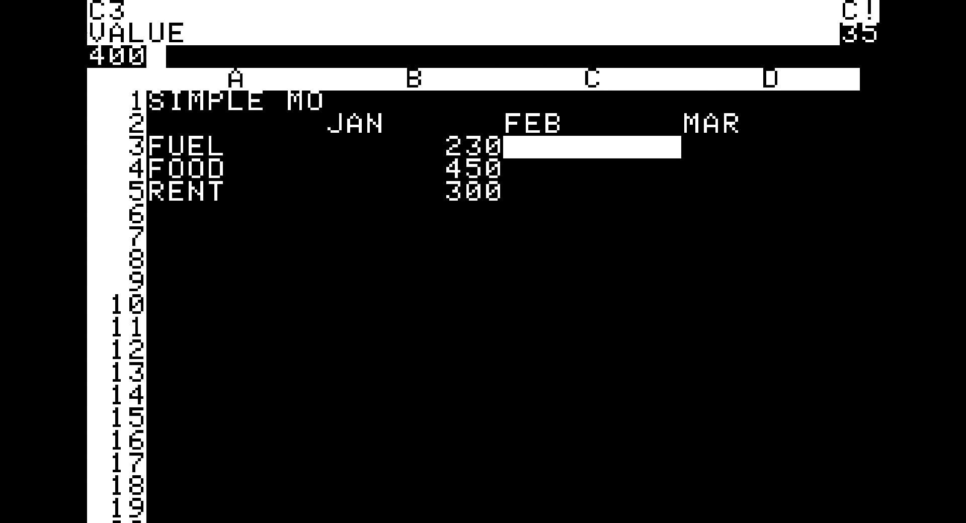
pyautogui.press('Down')
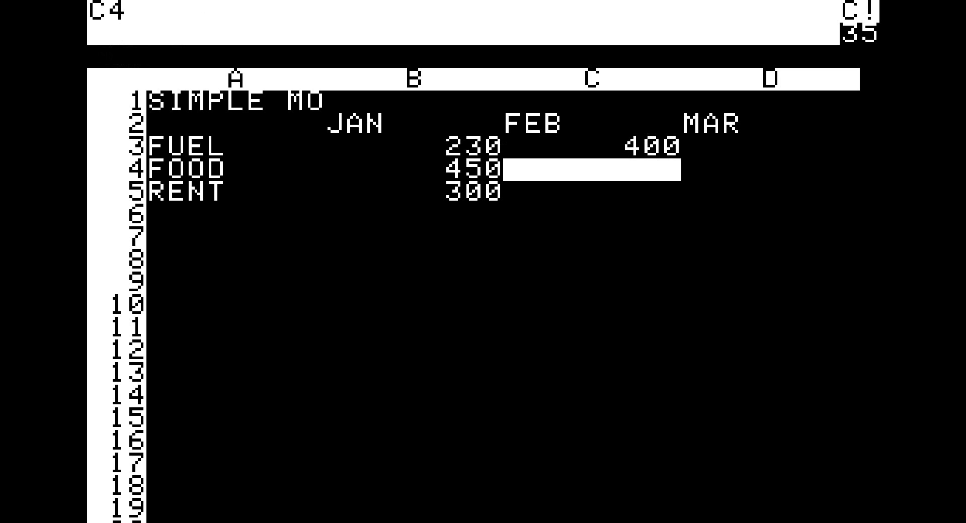
pyautogui.write('500')
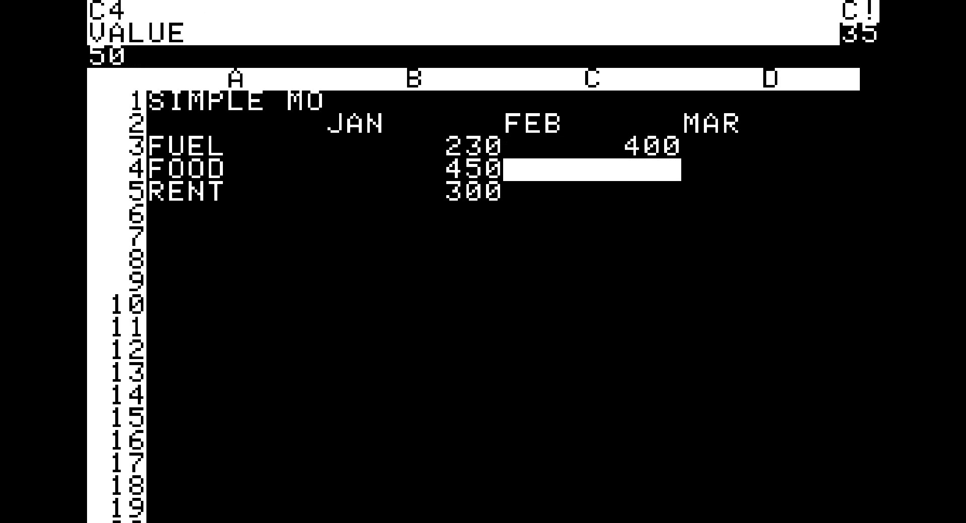
pyautogui.press('Down')
pyautogui.write('300')
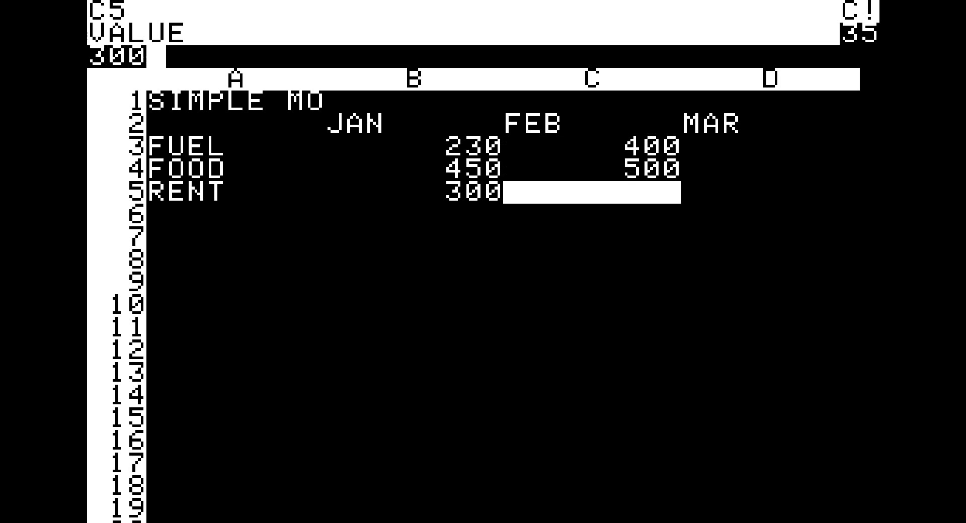
pyautogui.press('Down')
# Fill in the March amounts in D3 to D5: 354 for fuel, 753 for food and 350 for rent
pyautogui.press('Right')
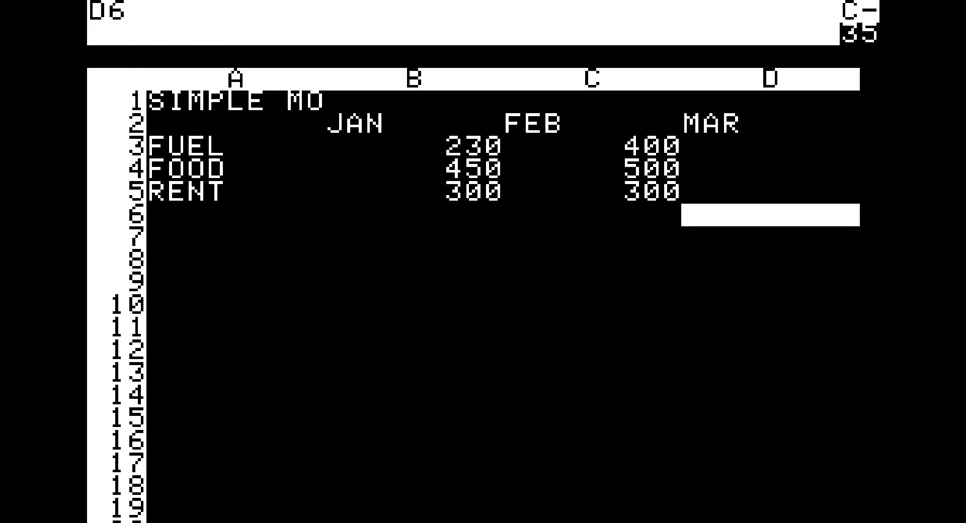
pyautogui.press('Up')
pyautogui.press('Up')
pyautogui.press('Up')
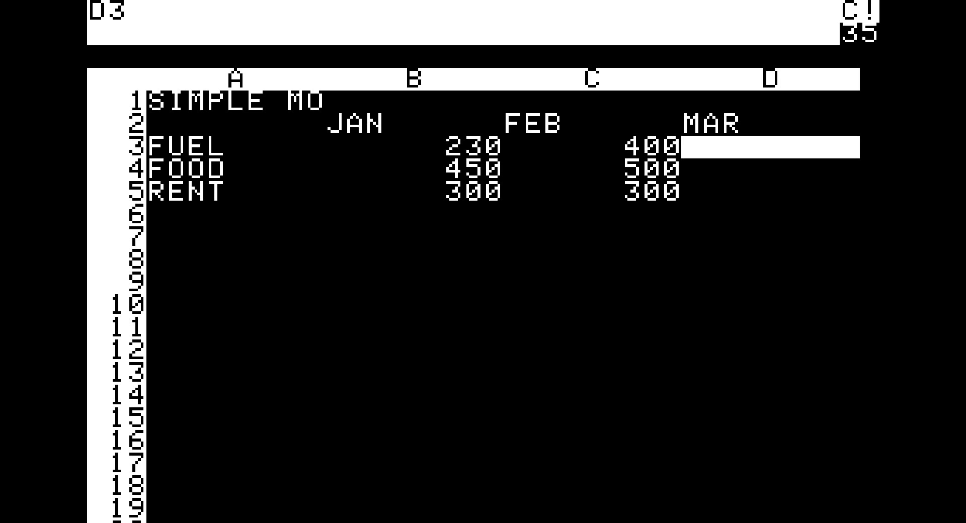
pyautogui.write('354')
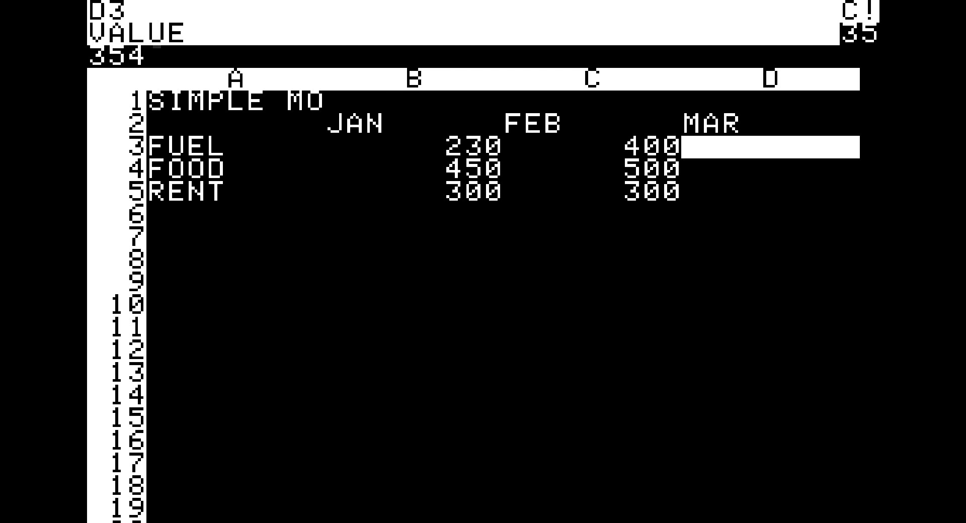
pyautogui.press('Return')
pyautogui.press('Down')
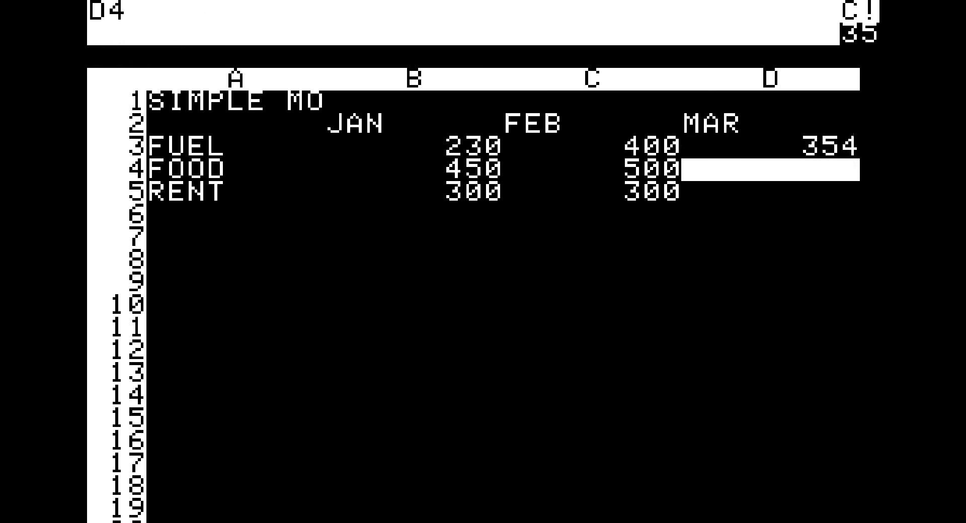
pyautogui.write('753')
pyautogui.press('Return')
pyautogui.press('Down')
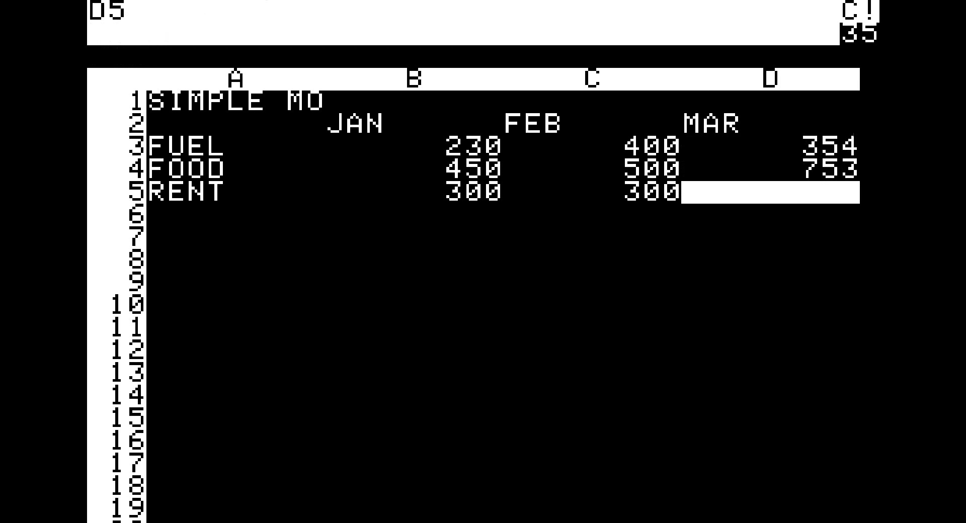
pyautogui.write('3')
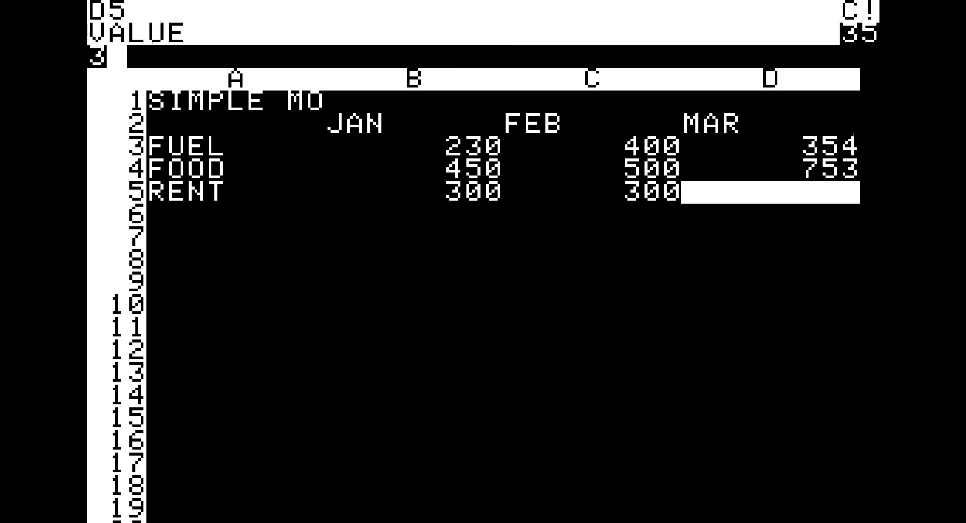
pyautogui.write('50')
pyautogui.press('Return')
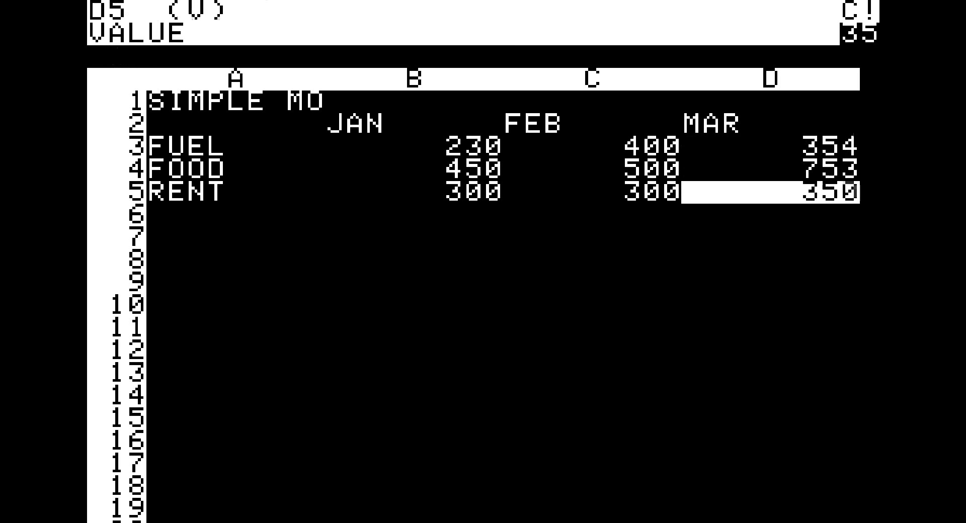
# Enter the row label TOTAL in cell A7, below the expense categories
pyautogui.press('Down')
pyautogui.press('Down')
pyautogui.press('Left')
pyautogui.press('Left')
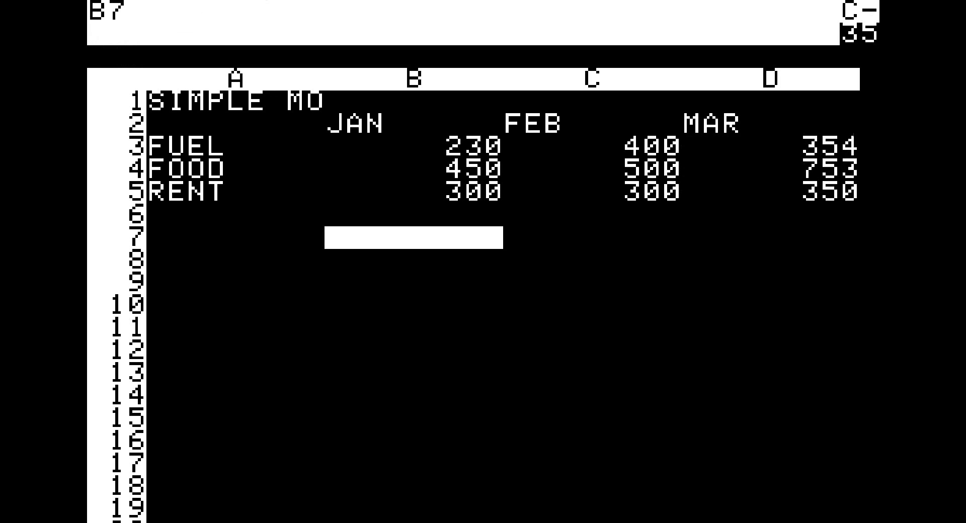
pyautogui.press('Left')
pyautogui.write('TOTAL')
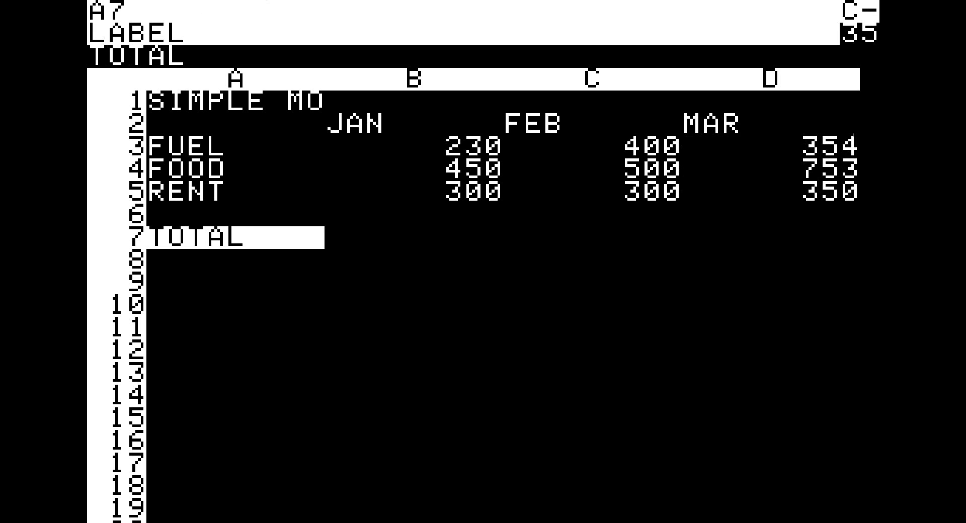
pyautogui.press('Right')
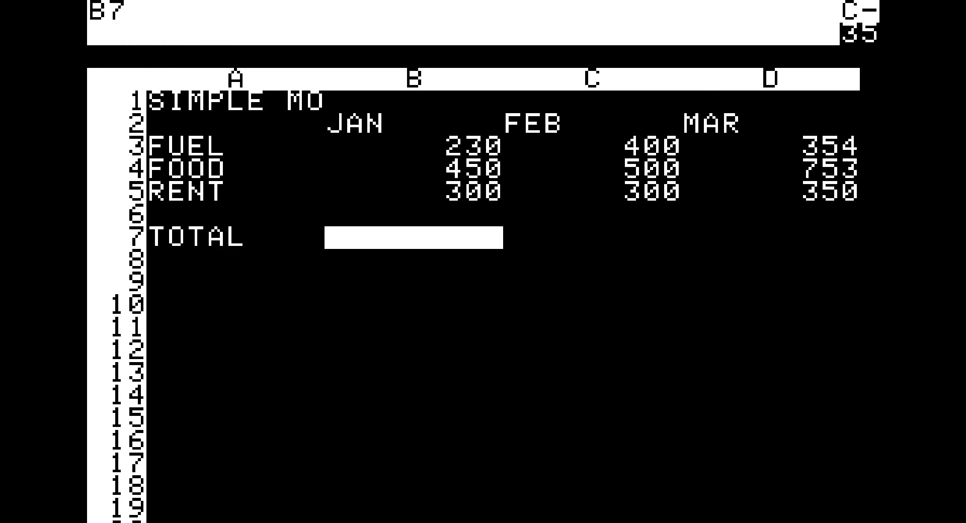
pyautogui.write('@S')
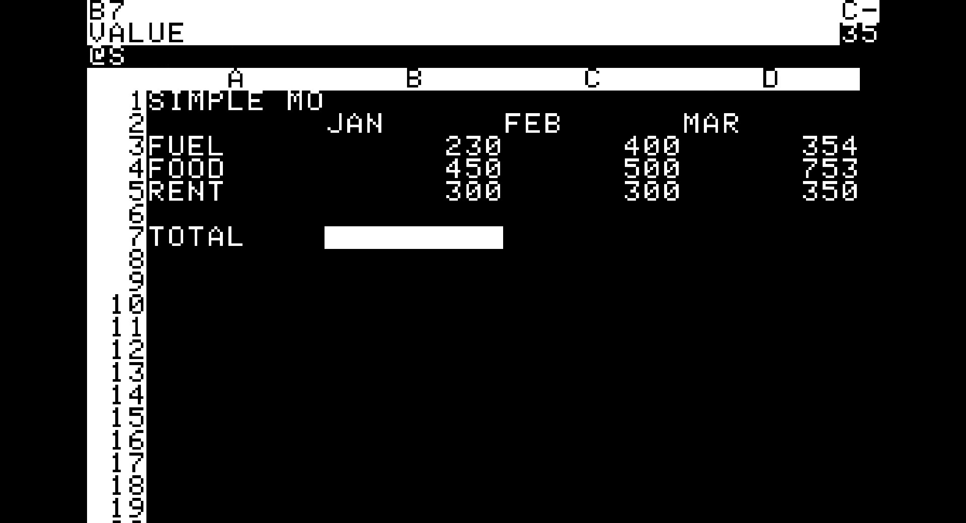
pyautogui.write('UM(')
pyautogui.write('B')
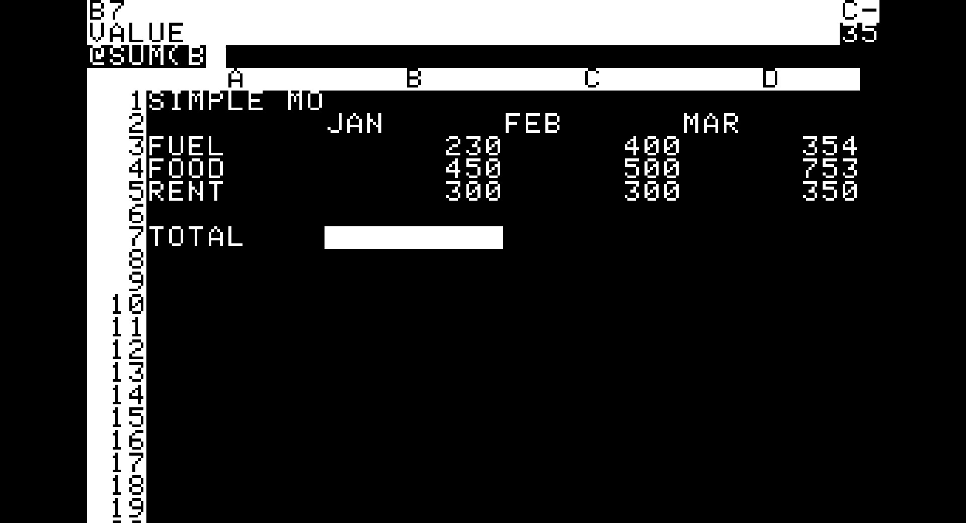
pyautogui.write('3')
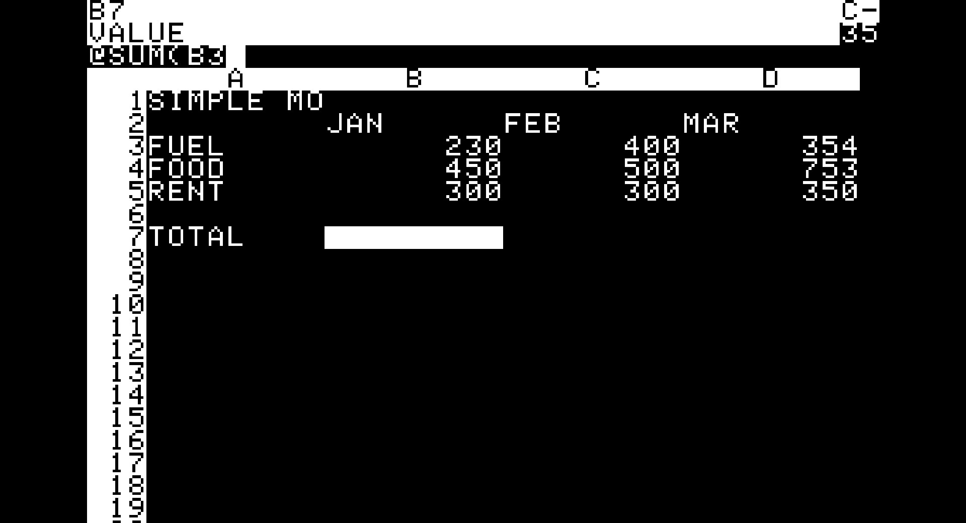
pyautogui.write('+B4+')
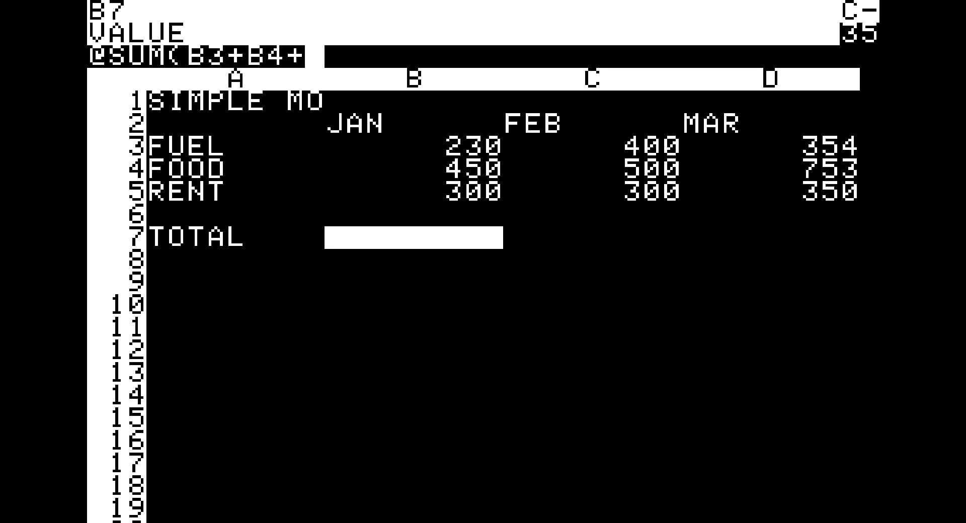
pyautogui.write('B5')
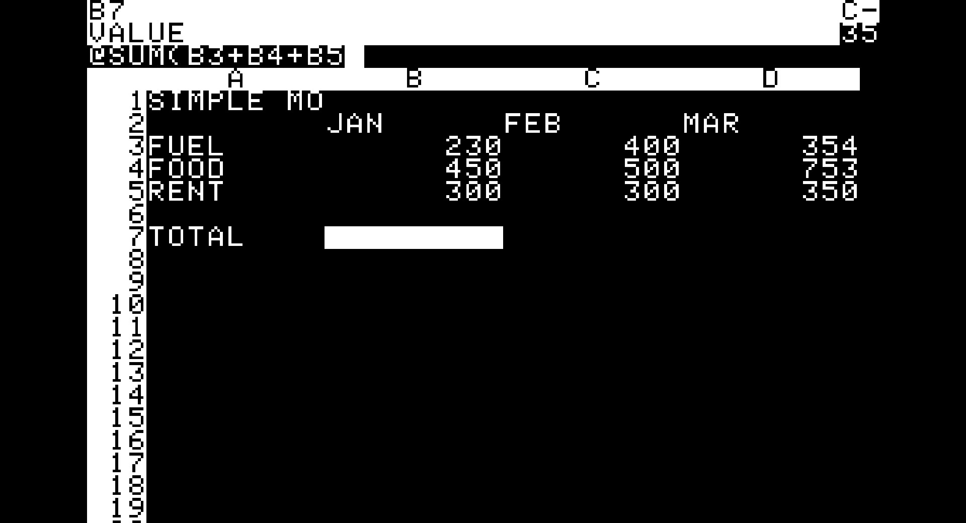
pyautogui.write(')')
pyautogui.press('Return')
pyautogui.press('Right')
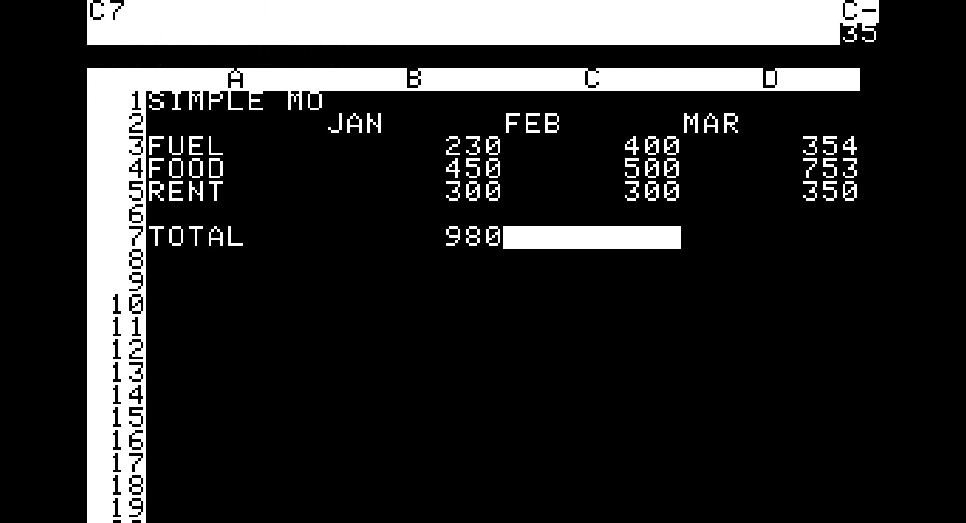
# Total the February expenses in cell C7 with the plain addition formula +C3+C4+C5
pyautogui.write('+')
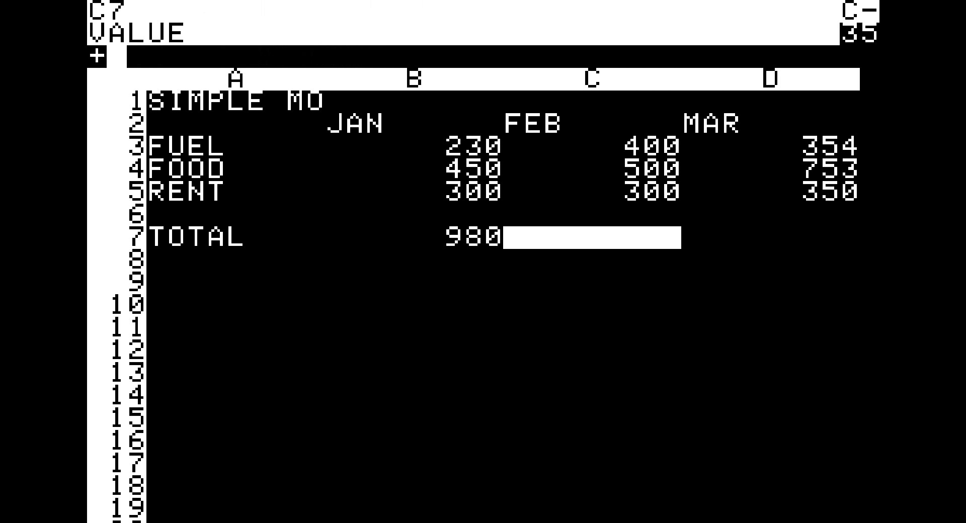
pyautogui.write('C3+')
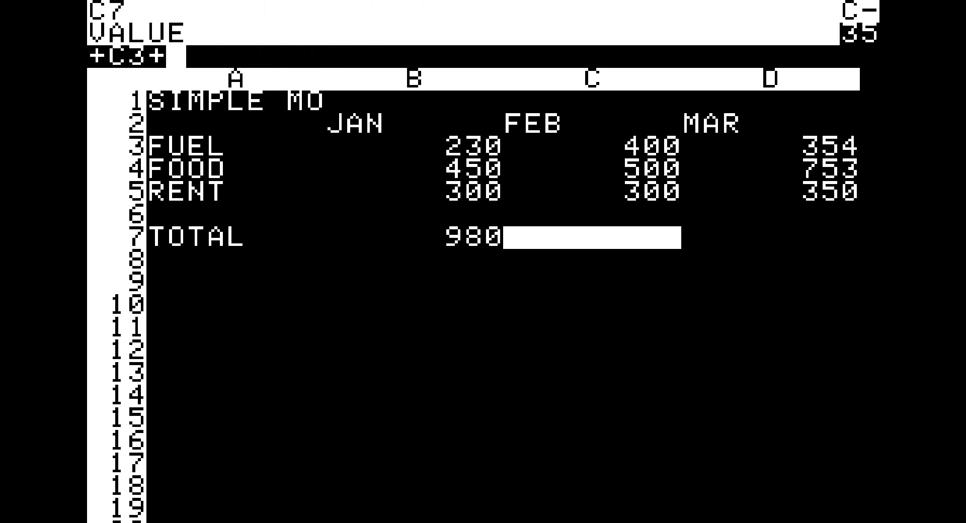
pyautogui.write('C4')
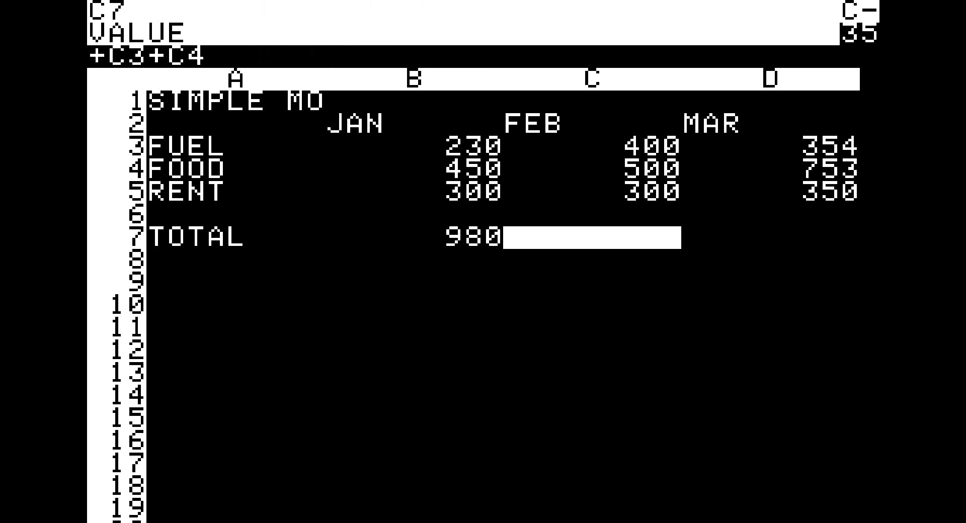
pyautogui.write('+C')
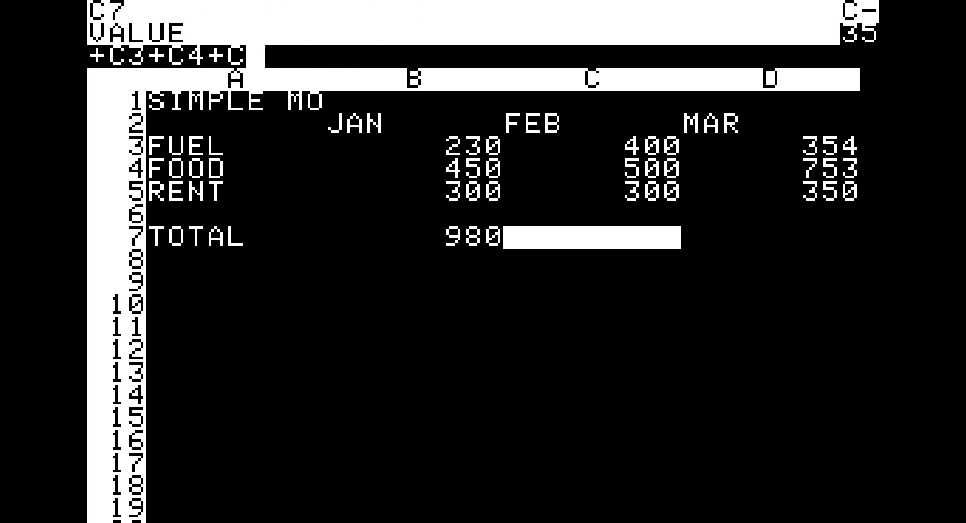
pyautogui.write('5')
pyautogui.press('Right')
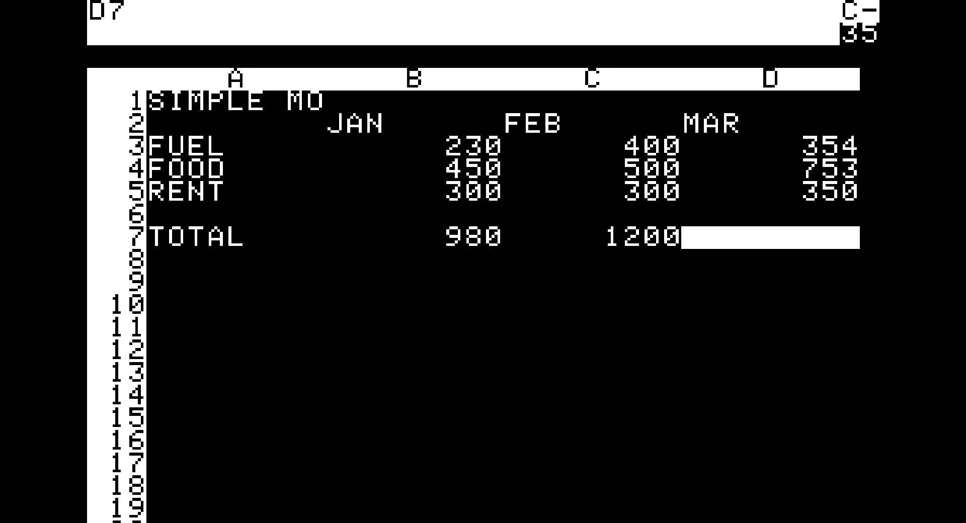
pyautogui.write('@SUM')
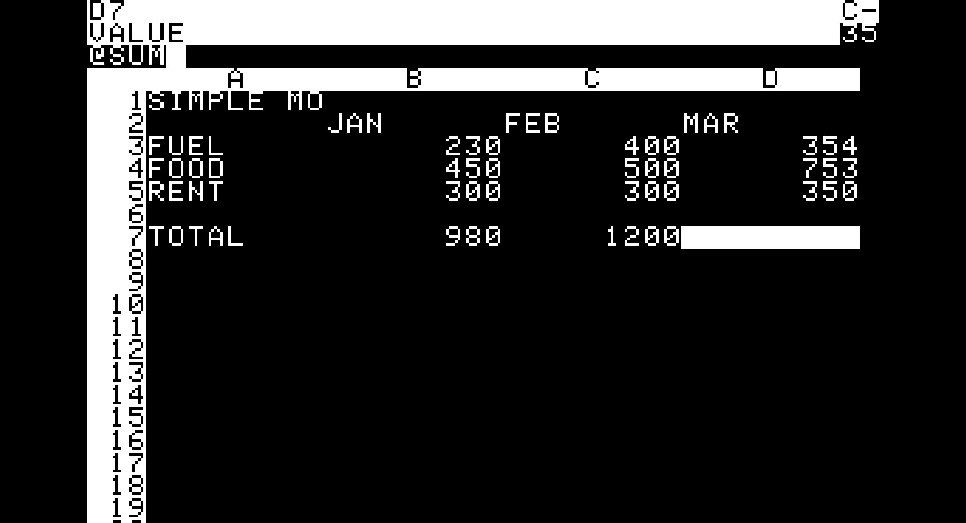
pyautogui.write('(')
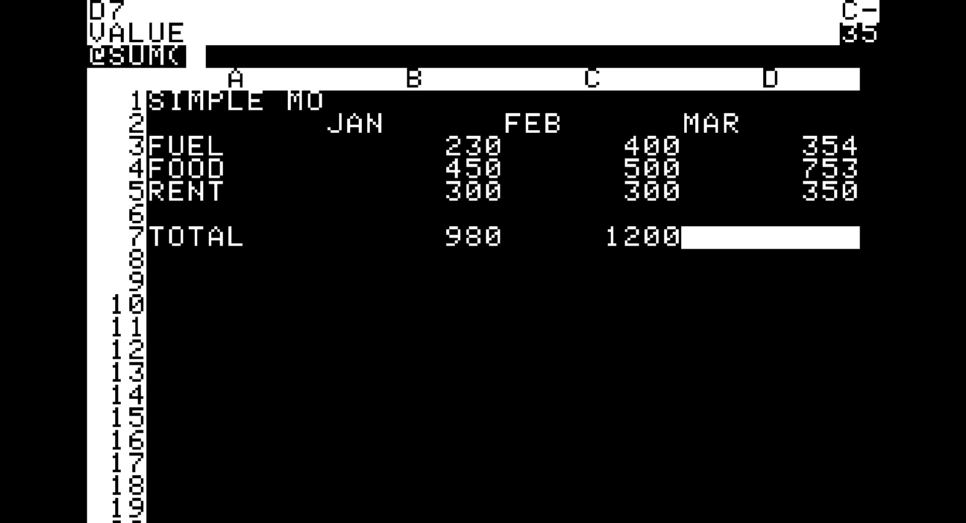
pyautogui.write('D3+')
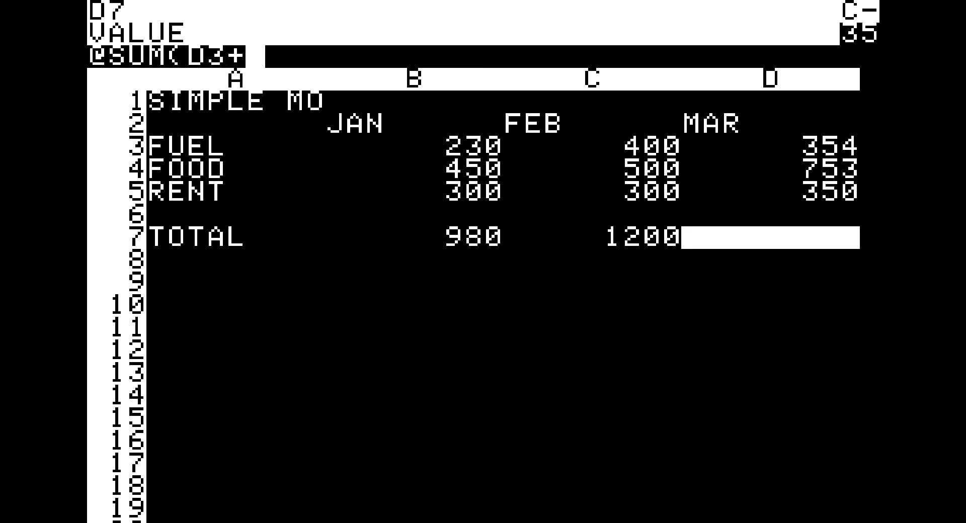
pyautogui.write('D4+D')
pyautogui.write('5)')
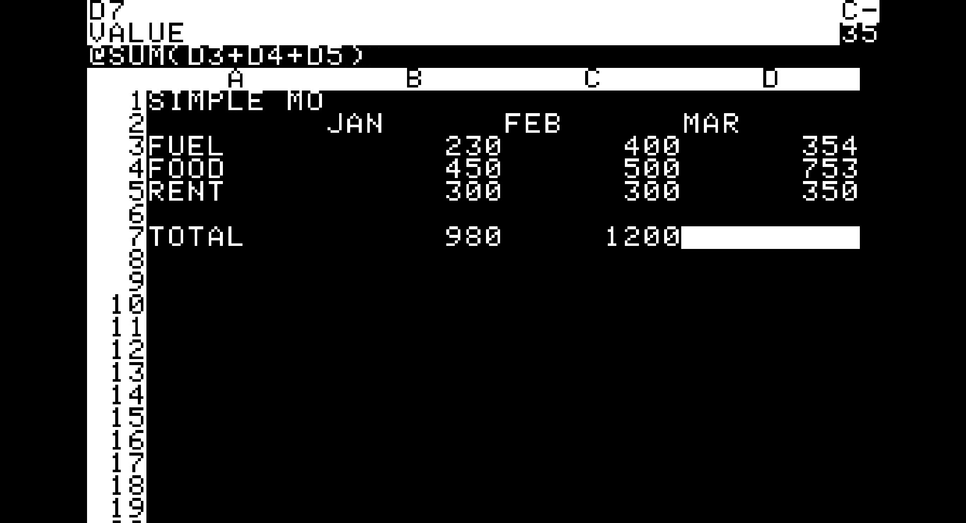
pyautogui.press('Right')
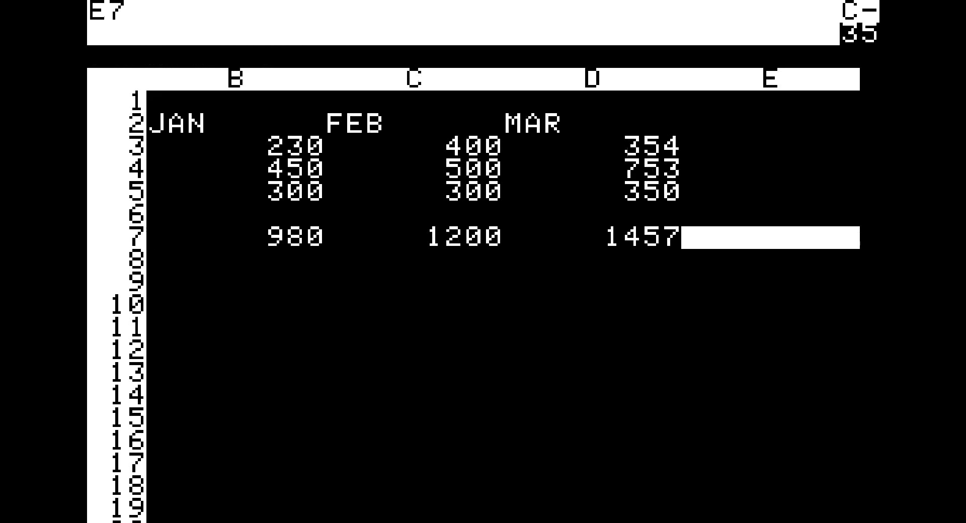
# Review the monthly total formulas in row 7, going back from March to January
pyautogui.press('Left')
pyautogui.press('Left')
pyautogui.press('Left')
pyautogui.press('Left')
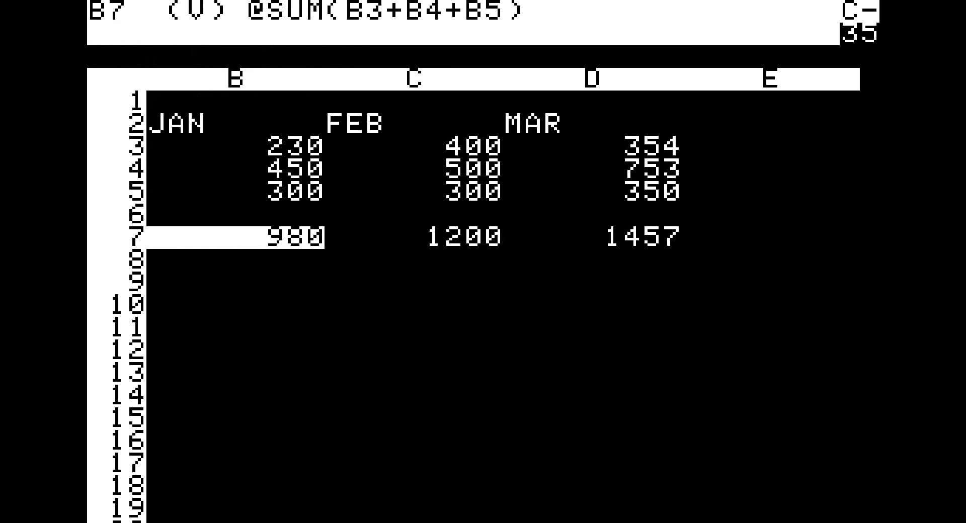
# Go along row 7 as far as column BK to examine how many columns the sheet offers
pyautogui.press('Right')
pyautogui.press('Right')
pyautogui.press('Right')
pyautogui.press('Right')
pyautogui.press('Right')
pyautogui.press('Right')
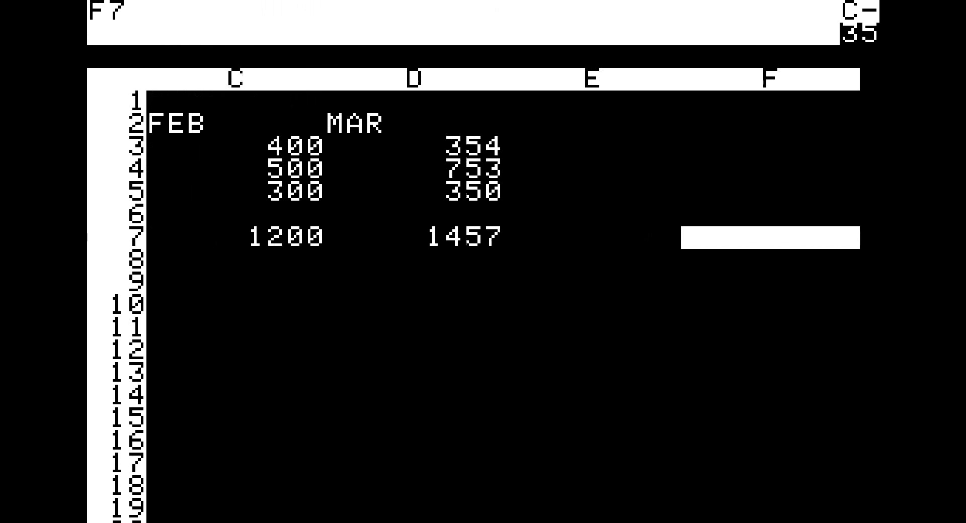
pyautogui.press('Right')
pyautogui.press('Right')
pyautogui.press('Right')
pyautogui.press('Right')
pyautogui.press('Right')
pyautogui.press('Right')
pyautogui.press('Right')
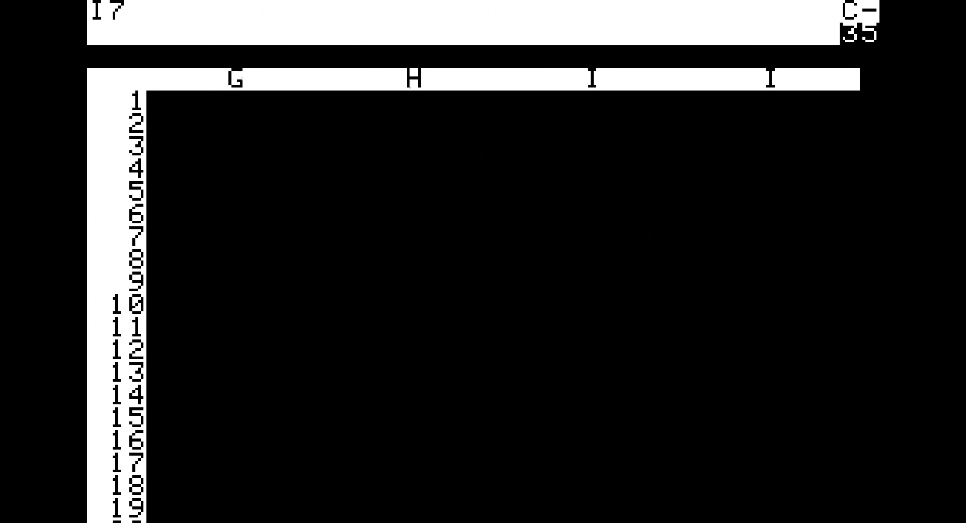
pyautogui.press('Right')
pyautogui.press('Right')
pyautogui.press('Right')
pyautogui.press('Right')
pyautogui.press('Right')
pyautogui.press('Right')
pyautogui.press('Right')
pyautogui.press('Right')
pyautogui.press('Right')
pyautogui.press('Right')
pyautogui.press('Right')
pyautogui.press('Right')
pyautogui.press('Right')
pyautogui.press('Right')
pyautogui.press('Right')
pyautogui.press('Right')
pyautogui.press('Right')
pyautogui.press('Right')
pyautogui.press('Right')
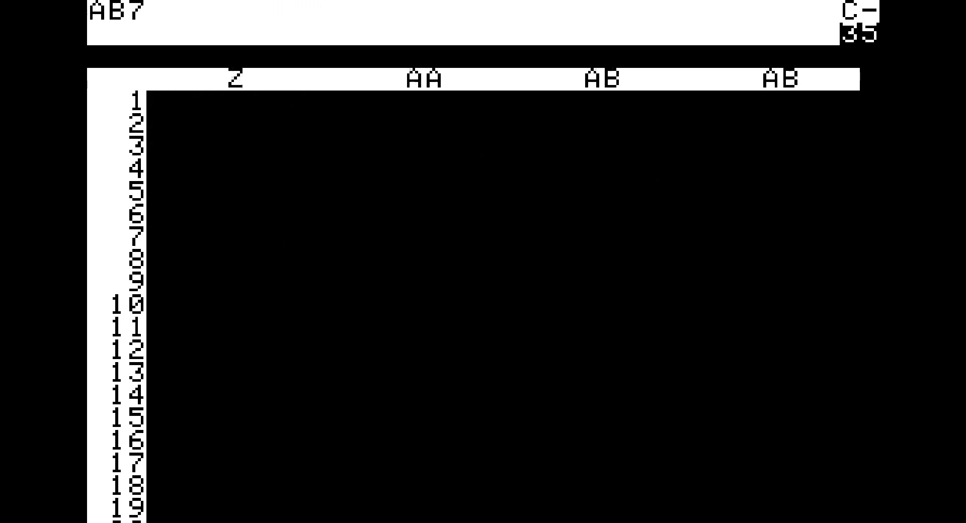
pyautogui.press('Right')
pyautogui.press('Right')
pyautogui.press('Right')
pyautogui.press('Right')
pyautogui.press('Right')
pyautogui.press('Right')
pyautogui.press('Right')
pyautogui.press('Right')
pyautogui.press('Right')
pyautogui.press('Right')
pyautogui.press('Right')
pyautogui.press('Right')
pyautogui.press('Right')
pyautogui.press('Right')
pyautogui.press('Right')
pyautogui.press('Right')
pyautogui.press('Right')
pyautogui.press('Right')
pyautogui.press('Right')
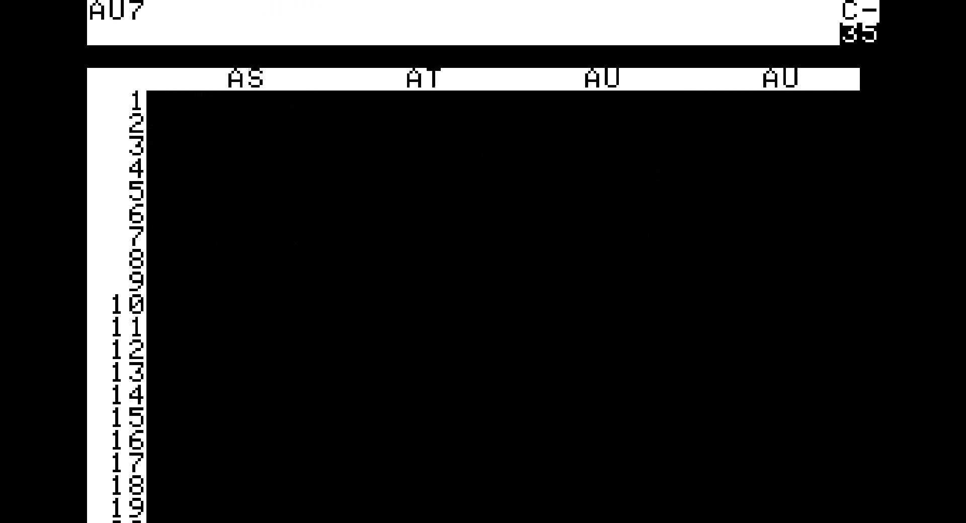
pyautogui.press('Right')
pyautogui.press('Right')
pyautogui.press('Right')
pyautogui.press('Right')
pyautogui.press('Right')
pyautogui.press('Right')
pyautogui.press('Right')
pyautogui.press('Right')
pyautogui.press('Right')
pyautogui.press('Right')
pyautogui.press('Right')
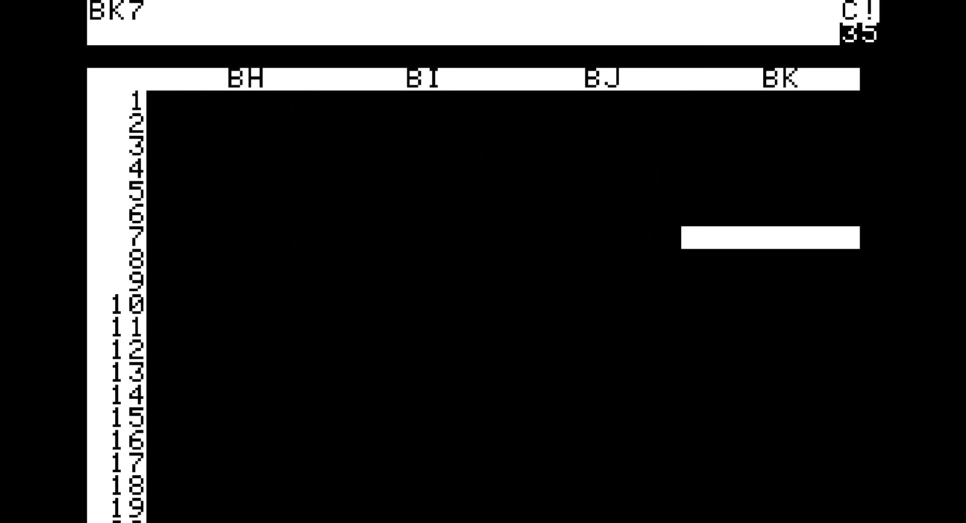
# Go down column BK from row 7 as far as row 170 to examine how many rows the sheet offers
pyautogui.press('Down')
pyautogui.press('Down')
pyautogui.press('Down')
pyautogui.press('Down')
pyautogui.press('Down')
pyautogui.press('Down')
pyautogui.press('Down')
pyautogui.press('Down')
pyautogui.press('Down')
pyautogui.press('Down')
pyautogui.press('Down')
pyautogui.press('Down')
pyautogui.press('Down')
pyautogui.press('Down')
pyautogui.press('Down')
pyautogui.press('Down')
pyautogui.press('Down')
pyautogui.press('Down')
pyautogui.press('Down')
pyautogui.press('Down')
pyautogui.press('Down')
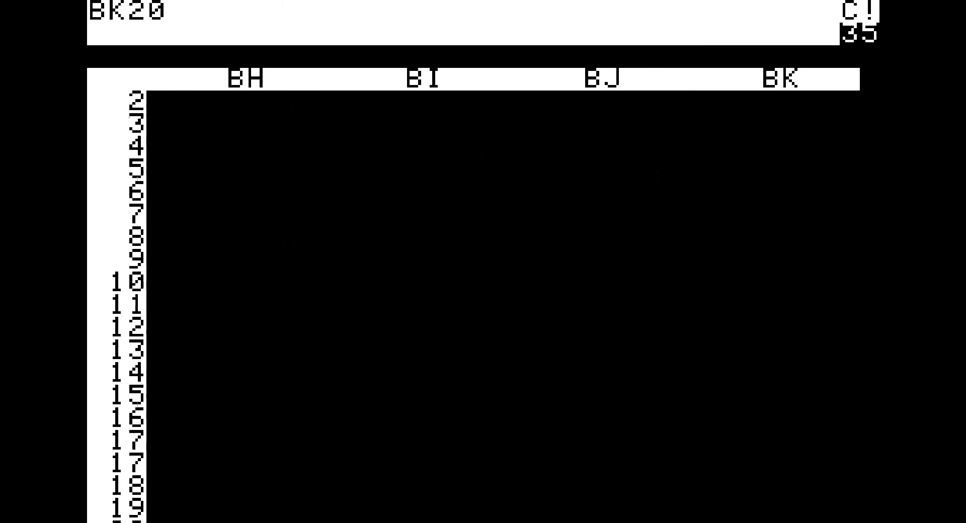
pyautogui.press('Down')
pyautogui.press('Down')
pyautogui.press('Down')
pyautogui.press('Down')
pyautogui.press('Down')
pyautogui.press('Down')
pyautogui.press('Down')
pyautogui.press('Down')
pyautogui.press('Down')
pyautogui.press('Down')
pyautogui.press('Down')
pyautogui.press('Down')
pyautogui.press('Down')
pyautogui.press('Down')
pyautogui.press('Down')
pyautogui.press('Down')
pyautogui.press('Down')
pyautogui.press('Down')
pyautogui.press('Down')
pyautogui.press('Down')
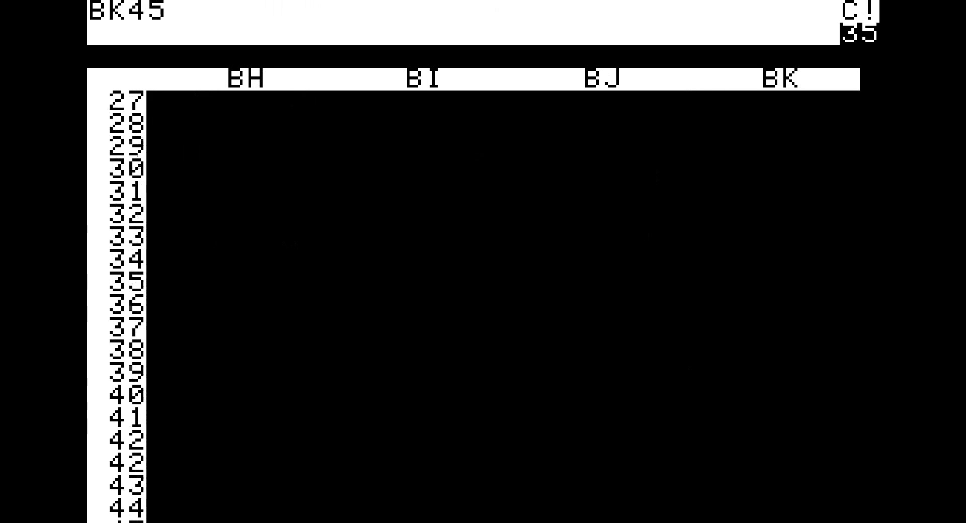
pyautogui.press('Down')
pyautogui.press('Down')
pyautogui.press('Down')
pyautogui.press('Down')
pyautogui.press('Down')
pyautogui.press('Down')
pyautogui.press('Down')
pyautogui.press('Down')
pyautogui.press('Down')
pyautogui.press('Down')
pyautogui.press('Down')
pyautogui.press('Down')
pyautogui.press('Down')
pyautogui.press('Down')
pyautogui.press('Down')
pyautogui.press('Down')
pyautogui.press('Down')
pyautogui.press('Down')
pyautogui.press('Down')
pyautogui.press('Down')
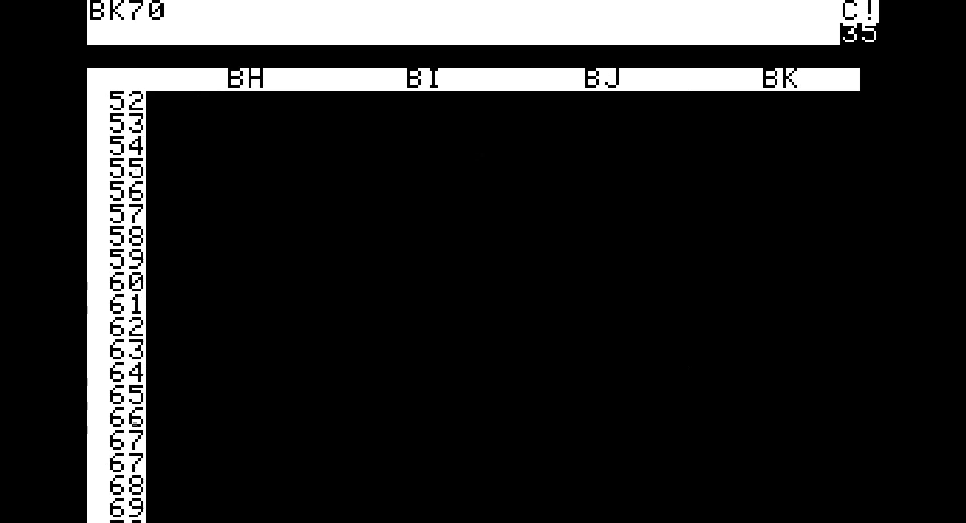
pyautogui.press('Down')
pyautogui.press('Down')
pyautogui.press('Down')
pyautogui.press('Down')
pyautogui.press('Down')
pyautogui.press('Down')
pyautogui.press('Down')
pyautogui.press('Down')
pyautogui.press('Down')
pyautogui.press('Down')
pyautogui.press('Down')
pyautogui.press('Down')
pyautogui.press('Down')
pyautogui.press('Down')
pyautogui.press('Down')
pyautogui.press('Down')
pyautogui.press('Down')
pyautogui.press('Down')
pyautogui.press('Down')
pyautogui.press('Down')
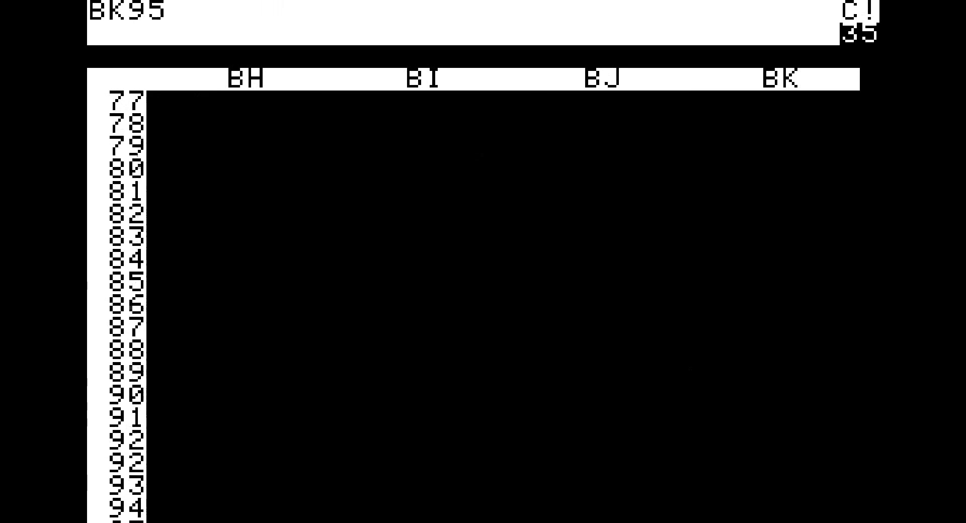
pyautogui.press('Down')
pyautogui.press('Down')
pyautogui.press('Down')
pyautogui.press('Down')
pyautogui.press('Down')
pyautogui.press('Down')
pyautogui.press('Down')
pyautogui.press('Down')
pyautogui.press('Down')
pyautogui.press('Down')
pyautogui.press('Down')
pyautogui.press('Down')
pyautogui.press('Down')
pyautogui.press('Down')
pyautogui.press('Down')
pyautogui.press('Down')
pyautogui.press('Down')
pyautogui.press('Down')
pyautogui.press('Down')
pyautogui.press('Down')
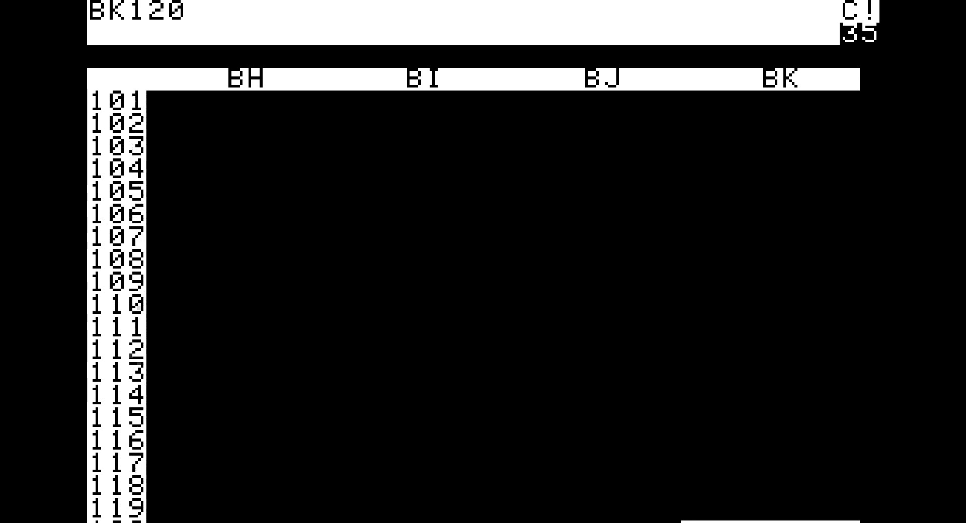
pyautogui.press('Down')
pyautogui.press('Down')
pyautogui.press('Down')
pyautogui.press('Down')
pyautogui.press('Down')
pyautogui.press('Down')
pyautogui.press('Down')
pyautogui.press('Down')
pyautogui.press('Down')
pyautogui.press('Down')
pyautogui.press('Down')
pyautogui.press('Down')
pyautogui.press('Down')
pyautogui.press('Down')
pyautogui.press('Down')
pyautogui.press('Down')
pyautogui.press('Down')
pyautogui.press('Down')
pyautogui.press('Down')
pyautogui.press('Down')
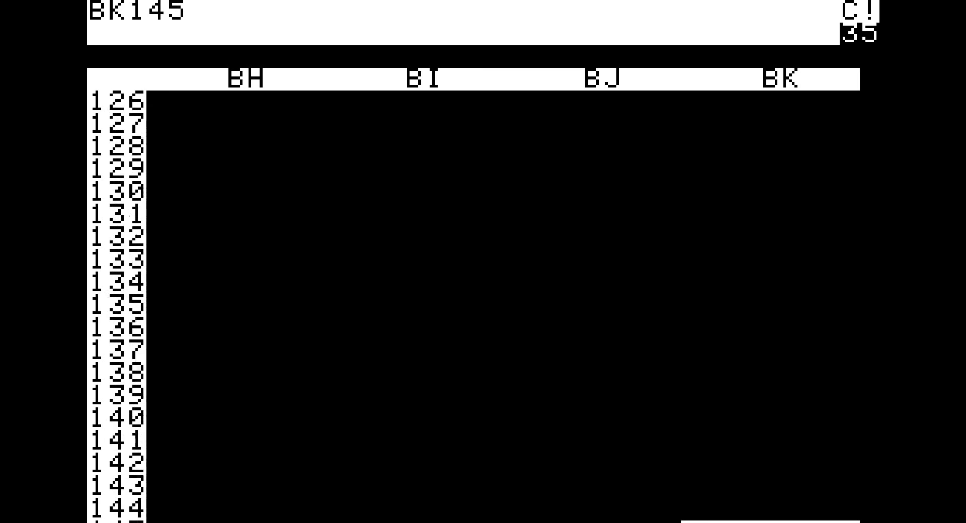
pyautogui.press('Down')
pyautogui.press('Down')
pyautogui.press('Down')
pyautogui.press('Down')
pyautogui.press('Down')
pyautogui.press('Down')
pyautogui.press('Down')
pyautogui.press('Down')
pyautogui.press('Down')
pyautogui.press('Down')
pyautogui.press('Down')
pyautogui.press('Down')
pyautogui.press('Down')
pyautogui.press('Down')
pyautogui.press('Down')
pyautogui.press('Down')
pyautogui.press('Down')
pyautogui.press('Down')
pyautogui.press('Down')
pyautogui.press('Down')
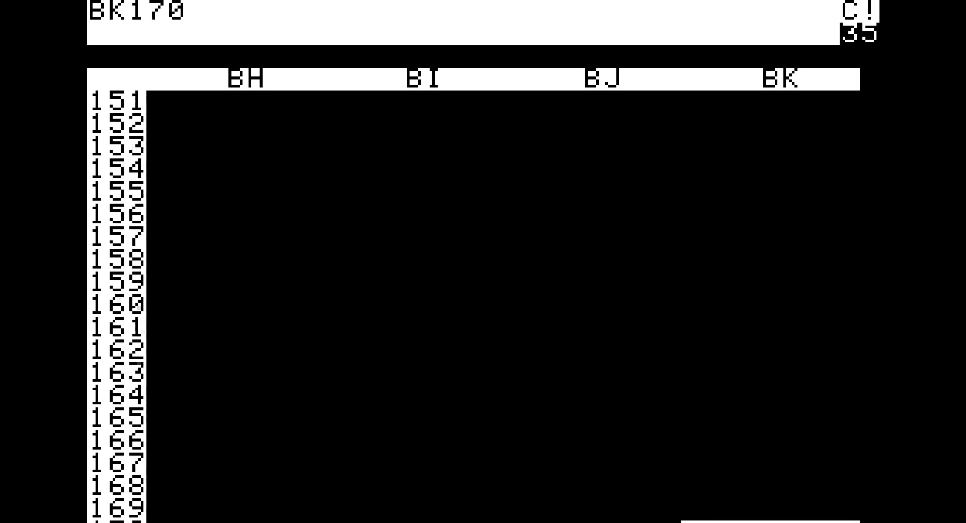
# Continue down column BK from row 170 to row 254 to examine where the sheet's rows end
pyautogui.press('Down')
pyautogui.press('Down')
pyautogui.press('Down')
pyautogui.press('Down')
pyautogui.press('Down')
pyautogui.press('Down')
pyautogui.press('Down')
pyautogui.press('Down')
pyautogui.press('Down')
pyautogui.press('Down')
pyautogui.press('Down')
pyautogui.press('Down')
pyautogui.press('Down')
pyautogui.press('Down')
pyautogui.press('Down')
pyautogui.press('Down')
pyautogui.press('Down')
pyautogui.press('Down')
pyautogui.press('Down')
pyautogui.press('Down')
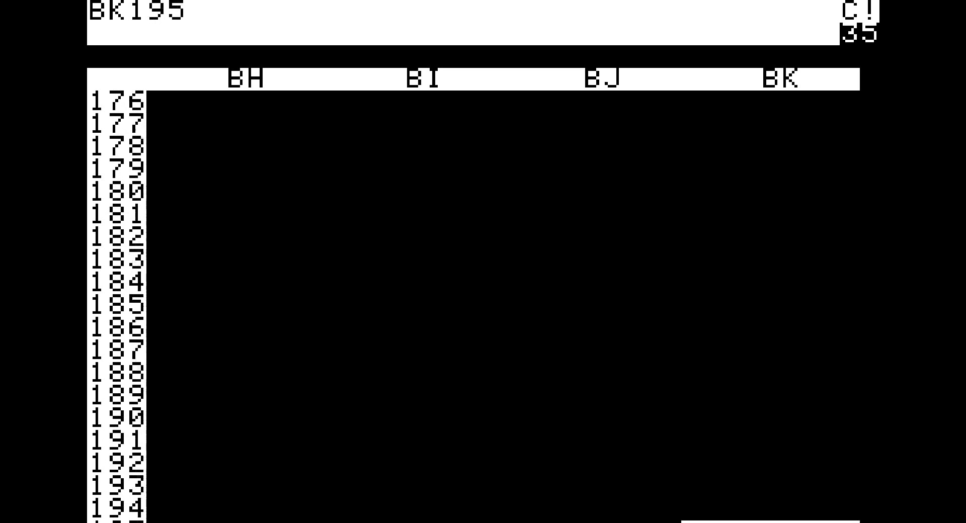
pyautogui.press('Down')
pyautogui.press('Down')
pyautogui.press('Down')
pyautogui.press('Down')
pyautogui.press('Down')
pyautogui.press('Down')
pyautogui.press('Down')
pyautogui.press('Down')
pyautogui.press('Down')
pyautogui.press('Down')
pyautogui.press('Down')
pyautogui.press('Down')
pyautogui.press('Down')
pyautogui.press('Down')
pyautogui.press('Down')
pyautogui.press('Down')
pyautogui.press('Down')
pyautogui.press('Down')
pyautogui.press('Down')
pyautogui.press('Down')
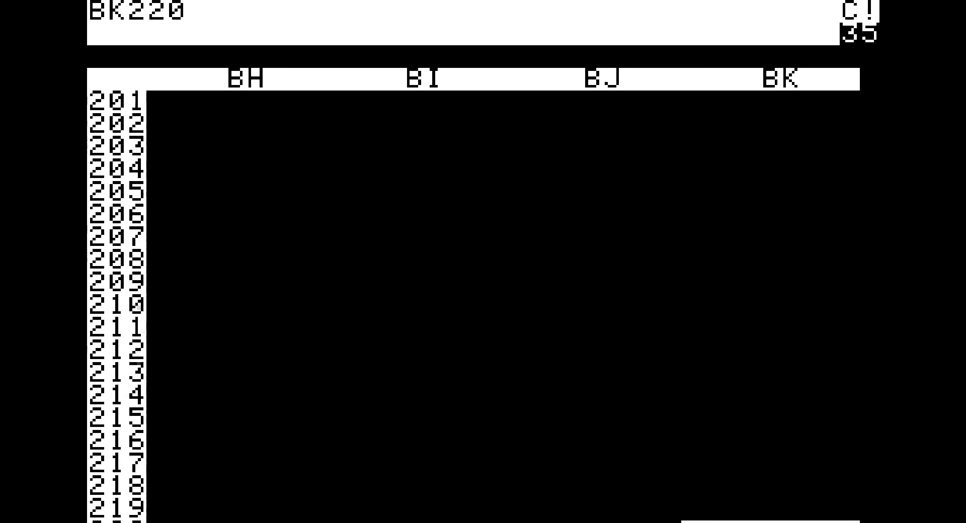
pyautogui.press('Down')
pyautogui.press('Down')
pyautogui.press('Down')
pyautogui.press('Down')
pyautogui.press('Down')
pyautogui.press('Down')
pyautogui.press('Down')
pyautogui.press('Down')
pyautogui.press('Down')
pyautogui.press('Down')
pyautogui.press('Down')
pyautogui.press('Down')
pyautogui.press('Down')
pyautogui.press('Down')
pyautogui.press('Down')
pyautogui.press('Down')
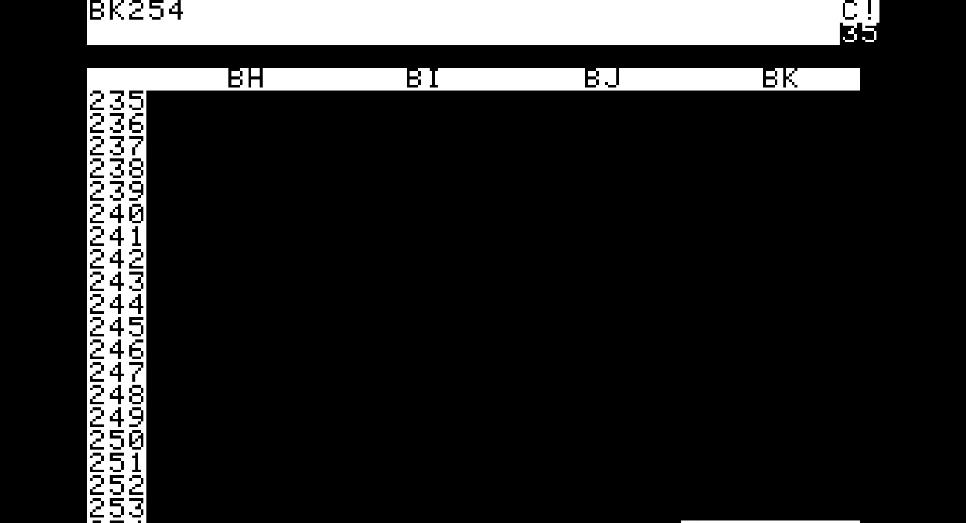
pyautogui.press('Up')
pyautogui.press('Down')
# Go back along row 254 from column BK to column A to examine the full width of the sheet
pyautogui.press('Left')
pyautogui.press('Left')
pyautogui.press('Left')
pyautogui.press('Left')
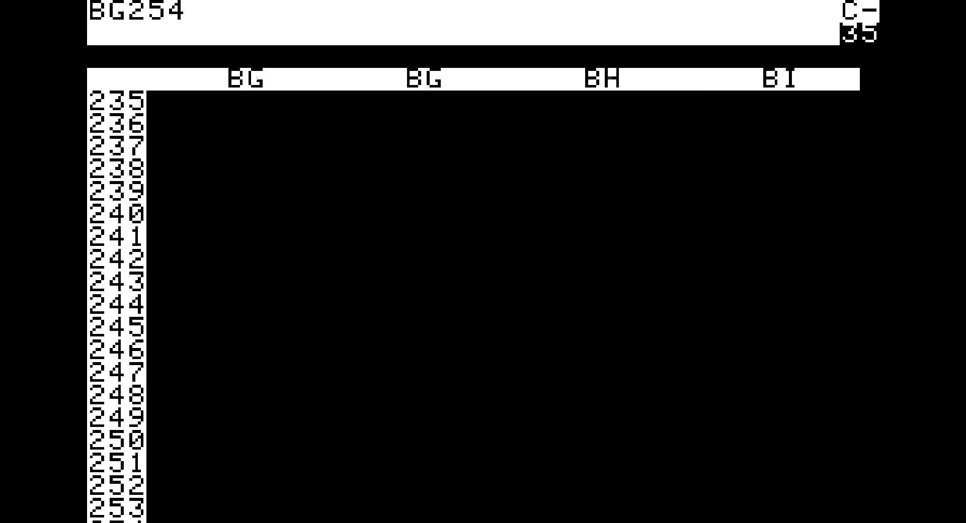
pyautogui.press('Left')
pyautogui.press('Left')
pyautogui.press('Left')
pyautogui.press('Left')
pyautogui.press('Left')
pyautogui.press('Left')
pyautogui.press('Left')
pyautogui.press('Left')
pyautogui.press('Left')
pyautogui.press('Left')
pyautogui.press('Left')
pyautogui.press('Left')
pyautogui.press('Left')
pyautogui.press('Left')
pyautogui.press('Left')
pyautogui.press('Left')
pyautogui.press('Left')
pyautogui.press('Left')
pyautogui.press('Left')
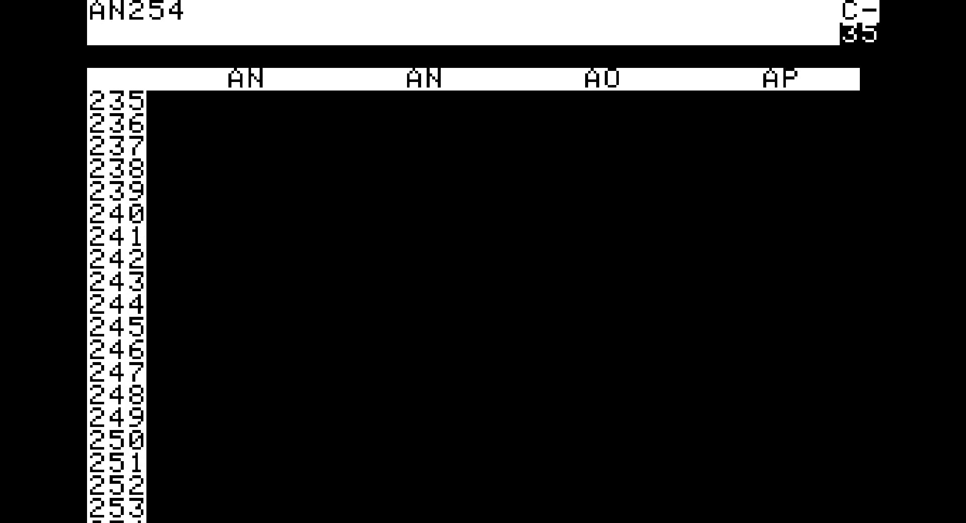
pyautogui.press('Left')
pyautogui.press('Left')
pyautogui.press('Left')
pyautogui.press('Left')
pyautogui.press('Left')
pyautogui.press('Left')
pyautogui.press('Left')
pyautogui.press('Left')
pyautogui.press('Left')
pyautogui.press('Left')
pyautogui.press('Left')
pyautogui.press('Left')
pyautogui.press('Left')
pyautogui.press('Left')
pyautogui.press('Left')
pyautogui.press('Left')
pyautogui.press('Left')
pyautogui.press('Left')
pyautogui.press('Left')
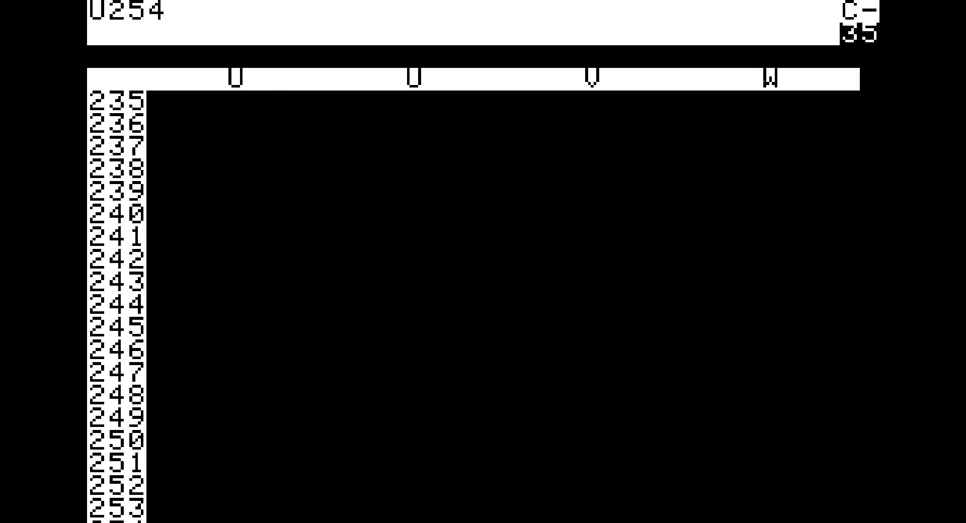
pyautogui.press('Left')
pyautogui.press('Left')
pyautogui.press('Left')
pyautogui.press('Left')
pyautogui.press('Left')
pyautogui.press('Left')
pyautogui.press('Left')
pyautogui.press('Left')
pyautogui.press('Left')
pyautogui.press('Left')
pyautogui.press('Left')
pyautogui.press('Left')
pyautogui.press('Left')
pyautogui.press('Left')
# Go up column A from row 254 as far as row 85, heading back to the budget table
pyautogui.press('Up')
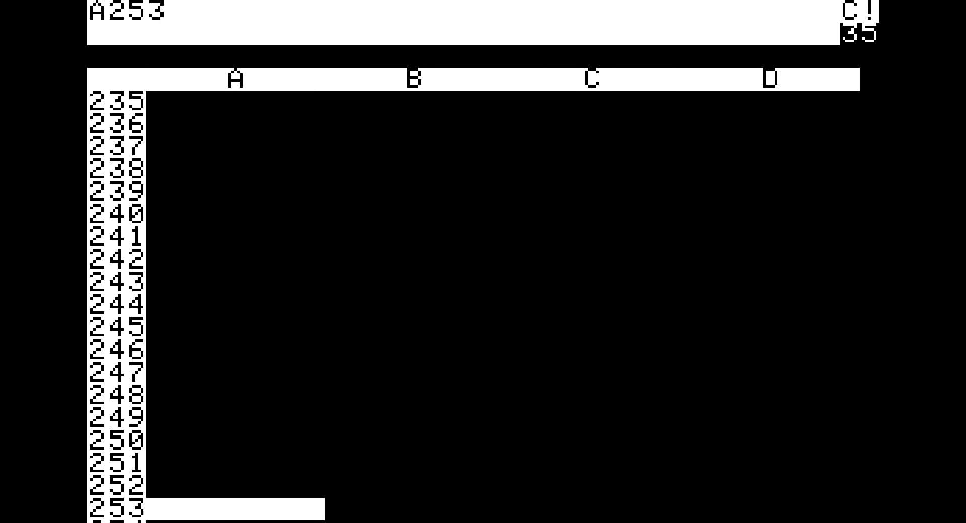
pyautogui.press('Up')
pyautogui.press('Up')
pyautogui.press('Up')
pyautogui.press('Up')
pyautogui.press('Up')
pyautogui.press('Up')
pyautogui.press('Up')
pyautogui.press('Up')
pyautogui.press('Up')
pyautogui.press('Up')
pyautogui.press('Up')
pyautogui.press('Up')
pyautogui.press('Up')
pyautogui.press('Up')
pyautogui.press('Up')
pyautogui.press('Up')
pyautogui.press('Up')
pyautogui.press('Up')
pyautogui.press('Up')
pyautogui.press('Up')
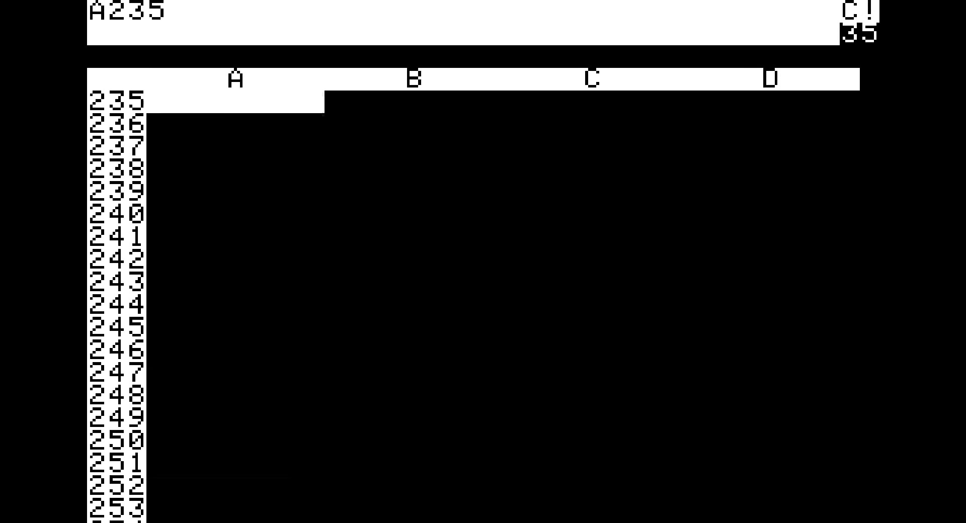
pyautogui.press('Up')
pyautogui.press('Up')
pyautogui.press('Up')
pyautogui.press('Up')
pyautogui.press('Up')
pyautogui.press('Up')
pyautogui.press('Up')
pyautogui.press('Up')
pyautogui.press('Up')
pyautogui.press('Up')
pyautogui.press('Up')
pyautogui.press('Up')
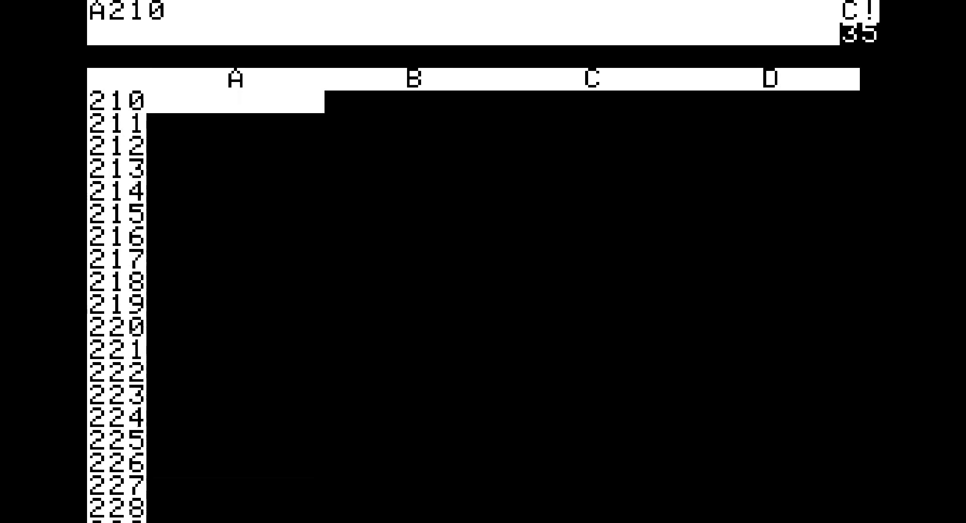
pyautogui.press('Up')
pyautogui.press('Up')
pyautogui.press('Up')
pyautogui.press('Up')
pyautogui.press('Up')
pyautogui.press('Up')
pyautogui.press('Up')
pyautogui.press('Up')
pyautogui.press('Up')
pyautogui.press('Up')
pyautogui.press('Up')
pyautogui.press('Up')
pyautogui.press('Up')
pyautogui.press('Up')
pyautogui.press('Up')
pyautogui.press('Up')
pyautogui.press('Up')
pyautogui.press('Up')
pyautogui.press('Up')
pyautogui.press('Up')
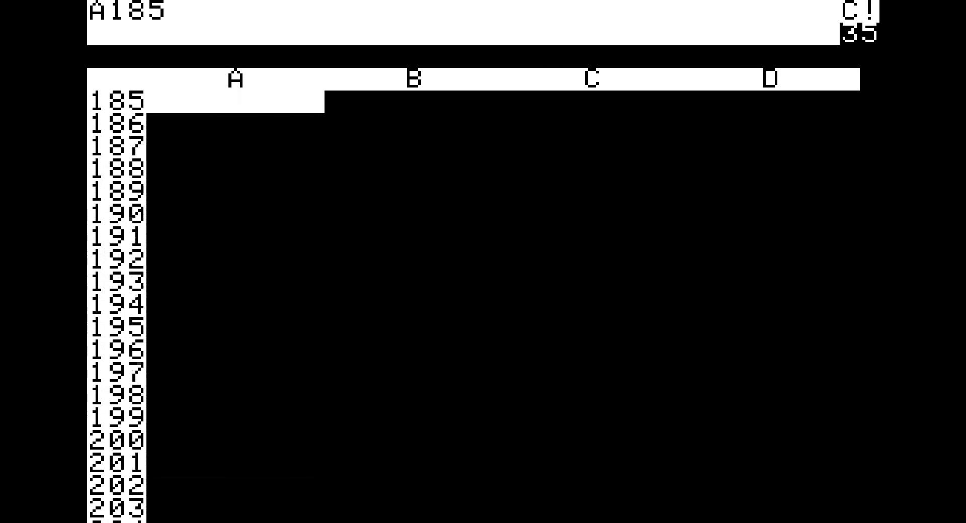
pyautogui.press('Up')
pyautogui.press('Up')
pyautogui.press('Up')
pyautogui.press('Up')
pyautogui.press('Up')
pyautogui.press('Up')
pyautogui.press('Up')
pyautogui.press('Up')
pyautogui.press('Up')
pyautogui.press('Up')
pyautogui.press('Up')
pyautogui.press('Up')
pyautogui.press('Up')
pyautogui.press('Up')
pyautogui.press('Up')
pyautogui.press('Up')
pyautogui.press('Up')
pyautogui.press('Up')
pyautogui.press('Up')
pyautogui.press('Up')
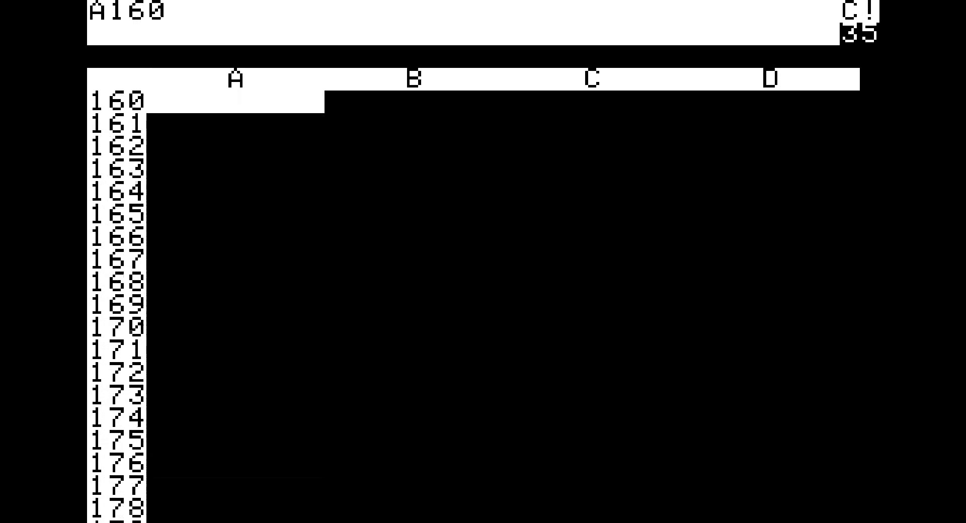
pyautogui.press('Up')
pyautogui.press('Up')
pyautogui.press('Up')
pyautogui.press('Up')
pyautogui.press('Up')
pyautogui.press('Up')
pyautogui.press('Up')
pyautogui.press('Up')
pyautogui.press('Up')
pyautogui.press('Up')
pyautogui.press('Up')
pyautogui.press('Up')
pyautogui.press('Up')
pyautogui.press('Up')
pyautogui.press('Up')
pyautogui.press('Up')
pyautogui.press('Up')
pyautogui.press('Up')
pyautogui.press('Up')
pyautogui.press('Up')
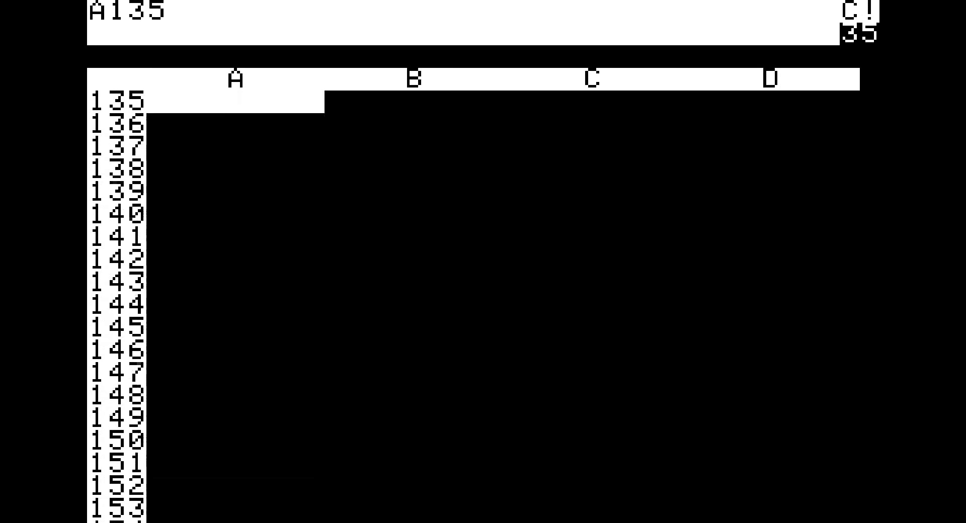
pyautogui.press('Up')
pyautogui.press('Up')
pyautogui.press('Up')
pyautogui.press('Up')
pyautogui.press('Up')
pyautogui.press('Up')
pyautogui.press('Up')
pyautogui.press('Up')
pyautogui.press('Up')
pyautogui.press('Up')
pyautogui.press('Up')
pyautogui.press('Up')
pyautogui.press('Up')
pyautogui.press('Up')
pyautogui.press('Up')
pyautogui.press('Up')
pyautogui.press('Up')
pyautogui.press('Up')
pyautogui.press('Up')
pyautogui.press('Up')
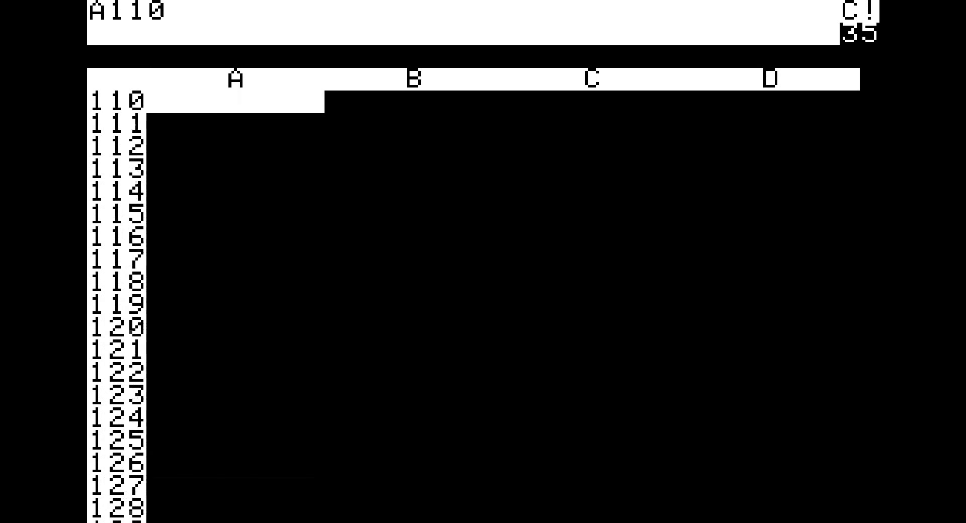
pyautogui.press('Up')
pyautogui.press('Up')
pyautogui.press('Up')
pyautogui.press('Up')
pyautogui.press('Up')
pyautogui.press('Up')
pyautogui.press('Up')
pyautogui.press('Up')
pyautogui.press('Up')
pyautogui.press('Up')
pyautogui.press('Up')
pyautogui.press('Up')
pyautogui.press('Up')
pyautogui.press('Up')
pyautogui.press('Up')
pyautogui.press('Up')
pyautogui.press('Up')
pyautogui.press('Up')
pyautogui.press('Up')
pyautogui.press('Up')
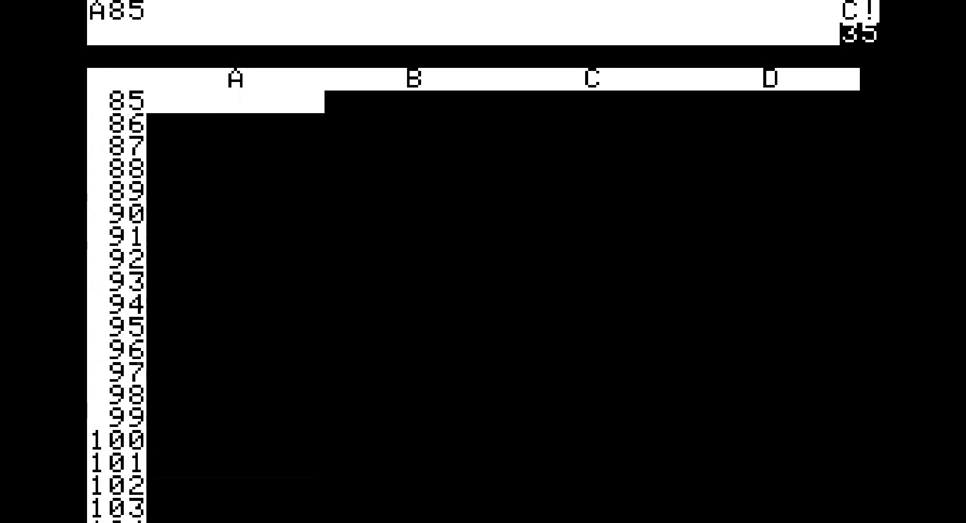
# Go up column A from row 85 to cell A1 to return to the budget table
pyautogui.press('Up')
pyautogui.press('Up')
pyautogui.press('Up')
pyautogui.press('Up')
pyautogui.press('Up')
pyautogui.press('Up')
pyautogui.press('Up')
pyautogui.press('Up')
pyautogui.press('Up')
pyautogui.press('Up')
pyautogui.press('Up')
pyautogui.press('Up')
pyautogui.press('Up')
pyautogui.press('Up')
pyautogui.press('Up')
pyautogui.press('Up')
pyautogui.press('Up')
pyautogui.press('Up')
pyautogui.press('Up')
pyautogui.press('Up')
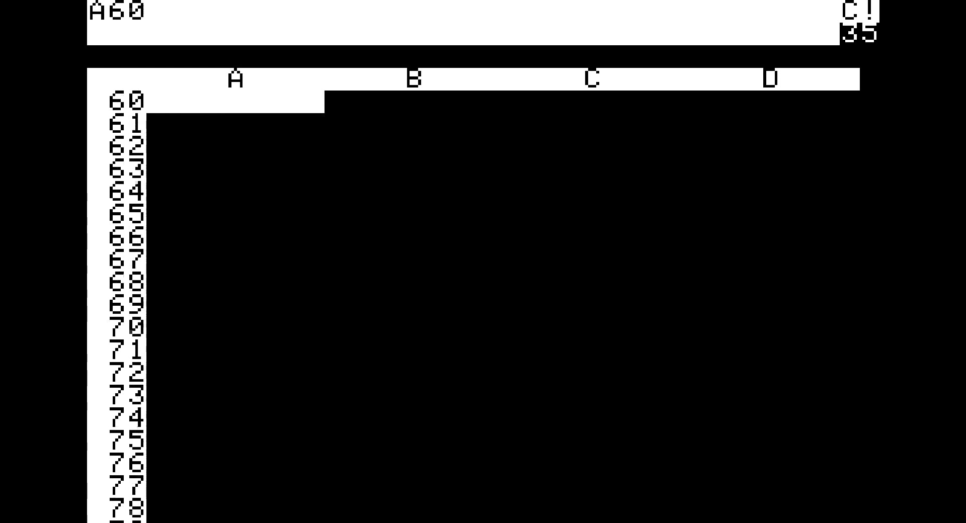
pyautogui.press('Up')
pyautogui.press('Up')
pyautogui.press('Up')
pyautogui.press('Up')
pyautogui.press('Up')
pyautogui.press('Up')
pyautogui.press('Up')
pyautogui.press('Up')
pyautogui.press('Up')
pyautogui.press('Up')
pyautogui.press('Up')
pyautogui.press('Up')
pyautogui.press('Up')
pyautogui.press('Up')
pyautogui.press('Up')
pyautogui.press('Up')
pyautogui.press('Up')
pyautogui.press('Up')
pyautogui.press('Up')
pyautogui.press('Up')
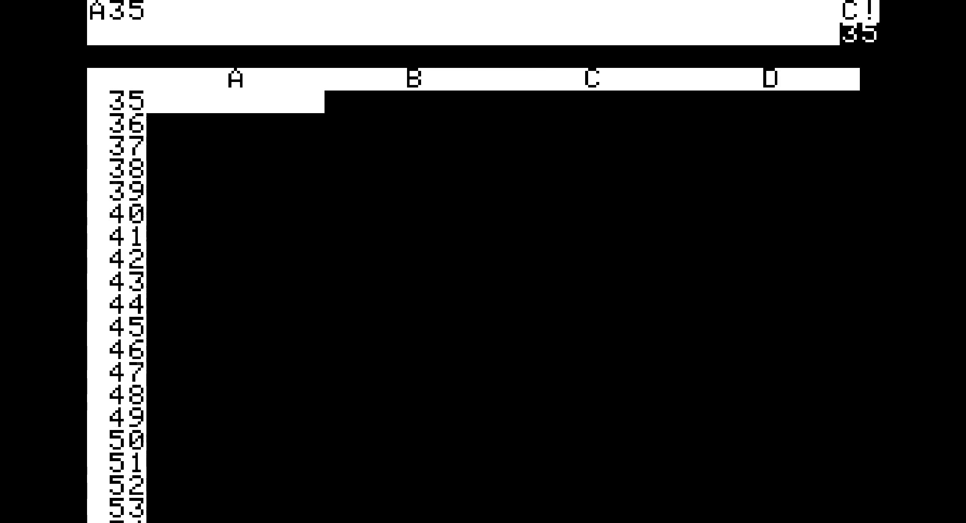
pyautogui.press('Up')
pyautogui.press('Up')
pyautogui.press('Up')
pyautogui.press('Up')
pyautogui.press('Up')
pyautogui.press('Up')
pyautogui.press('Up')
pyautogui.press('Up')
pyautogui.press('Up')
pyautogui.press('Up')
pyautogui.press('Up')
pyautogui.press('Up')
pyautogui.press('Up')
pyautogui.press('Up')
pyautogui.press('Up')
pyautogui.press('Up')
pyautogui.press('Up')
pyautogui.press('Up')
pyautogui.press('Up')
pyautogui.press('Up')
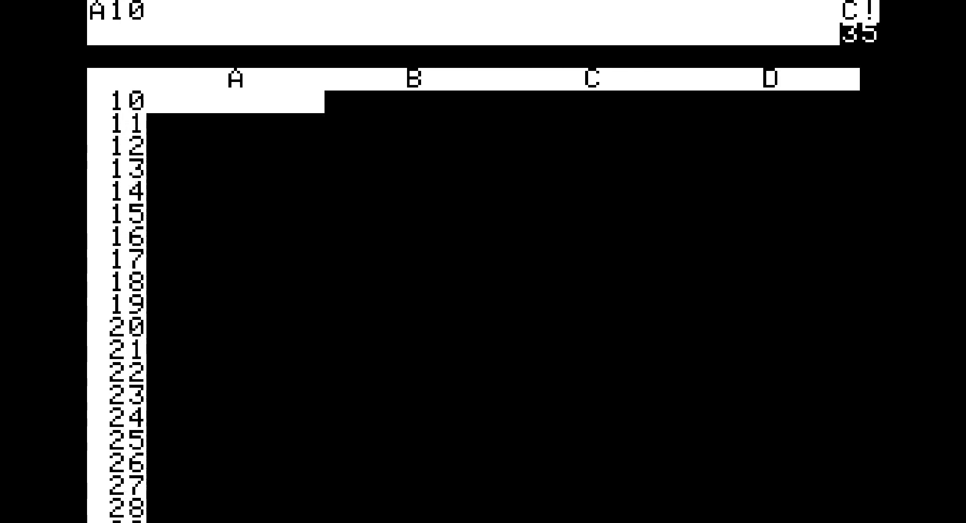
pyautogui.press('Up')
pyautogui.press('Up')
pyautogui.press('Up')
pyautogui.press('Up')
pyautogui.press('Up')
pyautogui.press('Up')
pyautogui.press('Up')
pyautogui.press('Up')
pyautogui.press('Up')
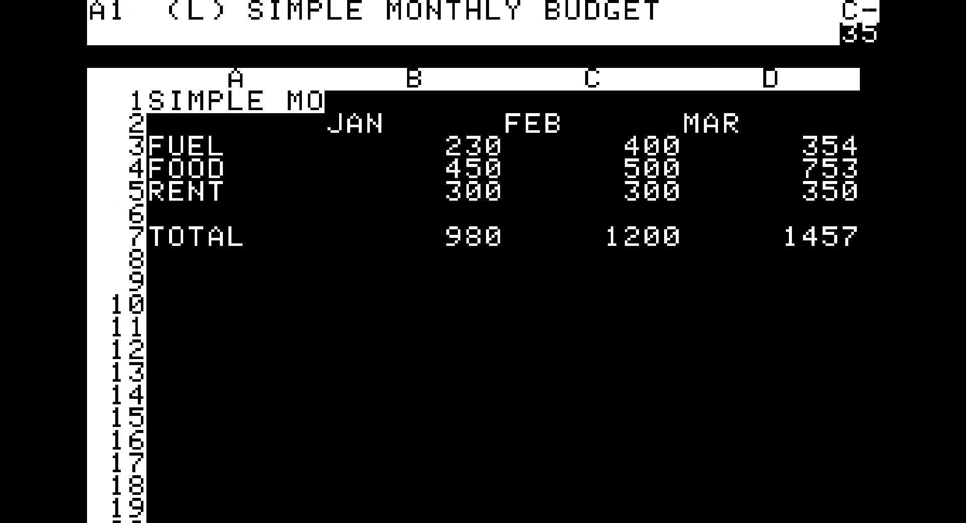
pyautogui.press('Right')
pyautogui.press('Right')
pyautogui.press('Right')
pyautogui.press('Left')
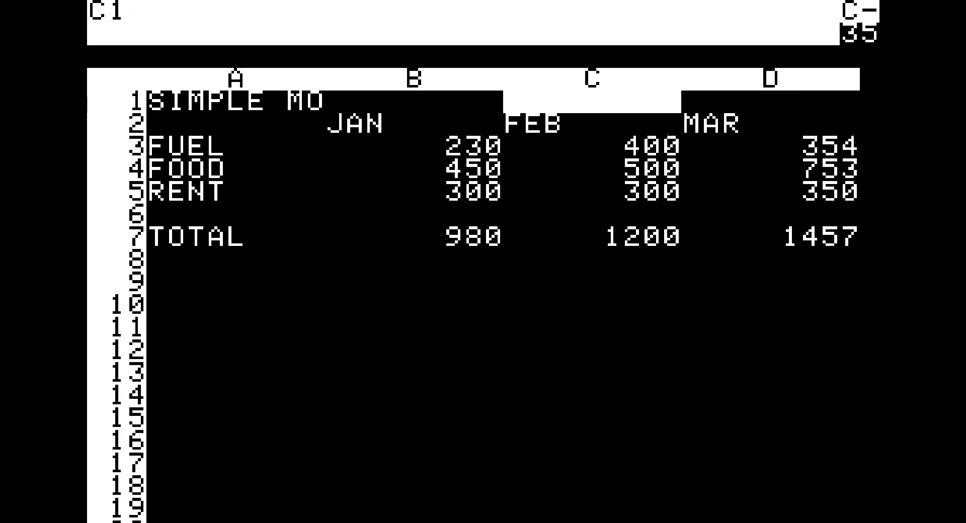
pyautogui.press('Left')
pyautogui.press('Left')
pyautogui.press('Down')
pyautogui.press('Down')
pyautogui.press('Down')
pyautogui.press('Down')
pyautogui.press('Down')
pyautogui.press('Down')
pyautogui.press('Down')
pyautogui.press('Down')
pyautogui.press('Down')
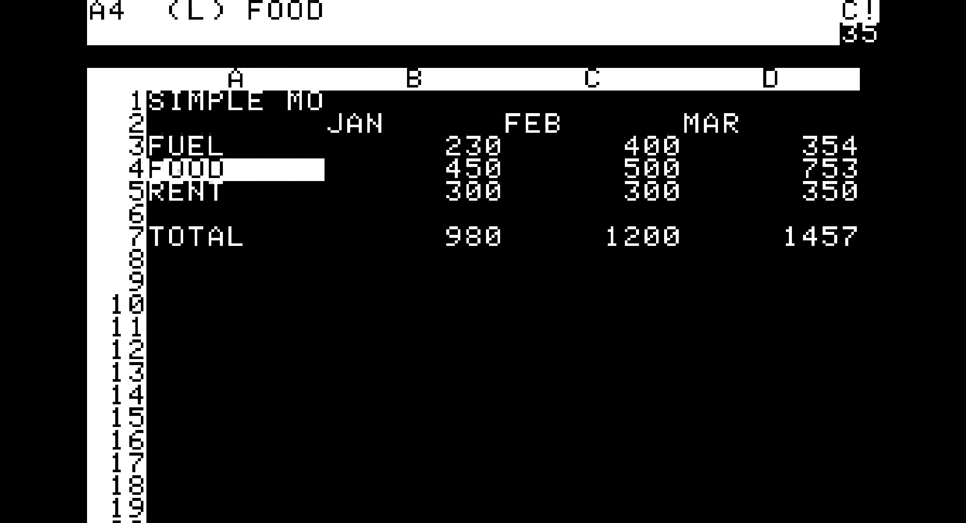
pyautogui.press('Down')
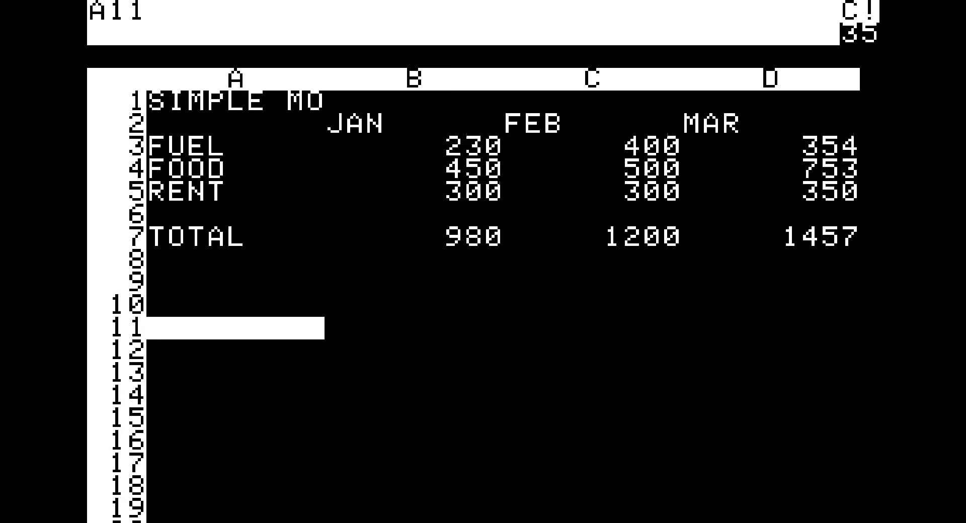
pyautogui.press('Right')
pyautogui.press('Right')
pyautogui.press('Left')
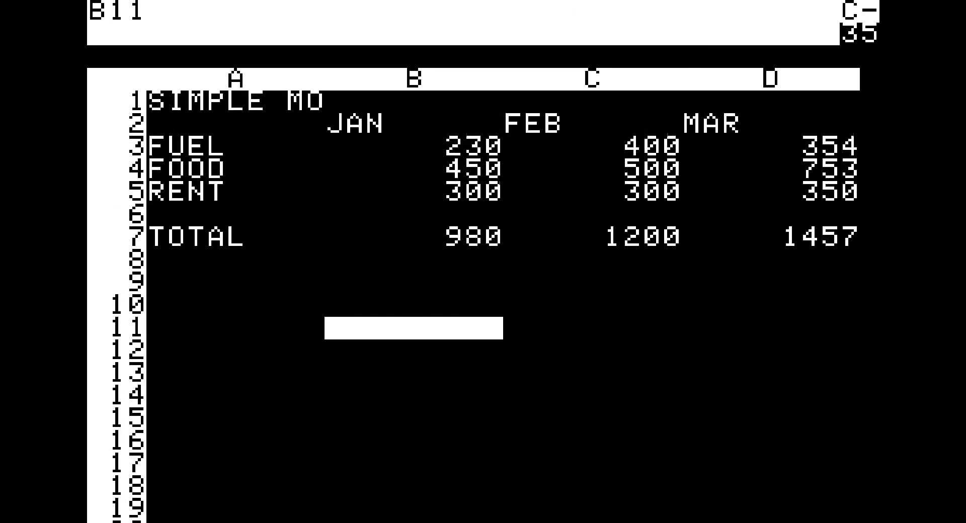
pyautogui.press('Left')
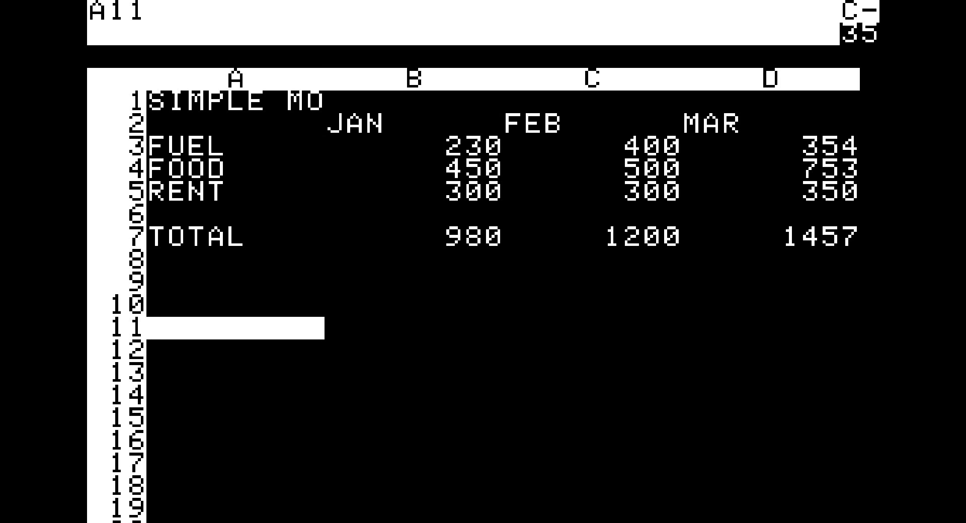
# Add the row label MINIMUM in cell A8, directly below TOTAL
pyautogui.press('Up')
pyautogui.press('Up')
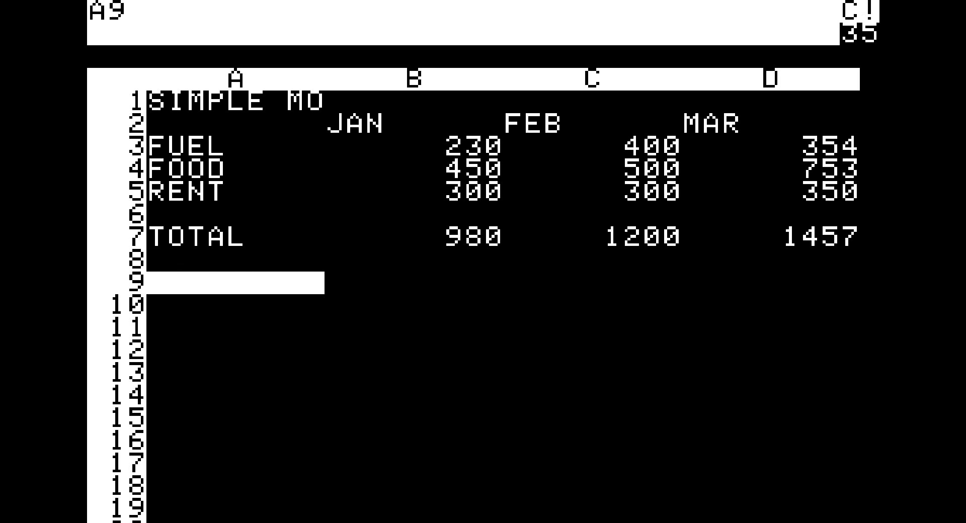
pyautogui.press('Up')
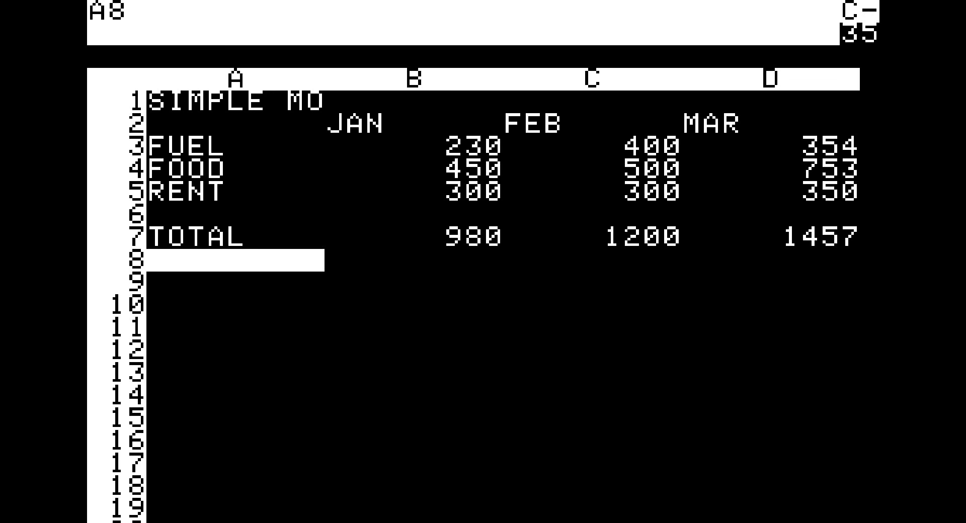
pyautogui.write('MINI')
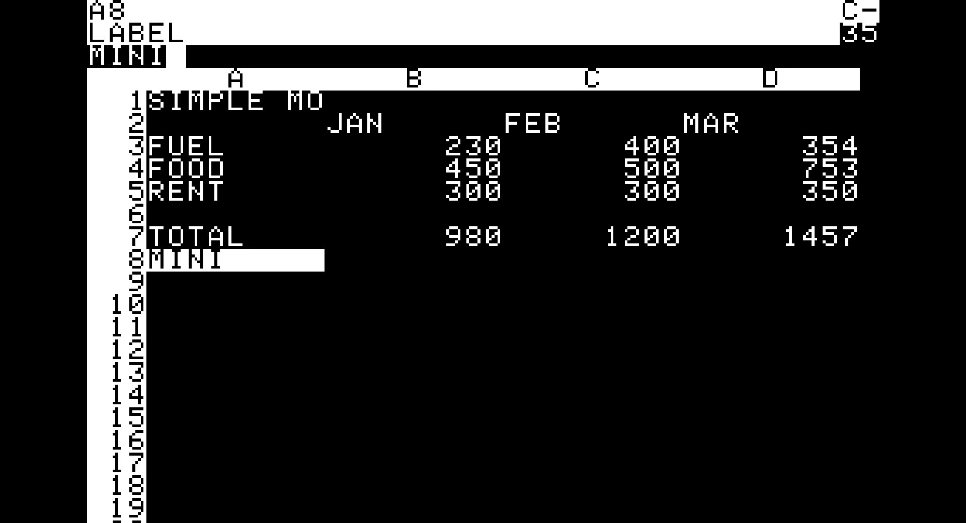
pyautogui.write('MUM')
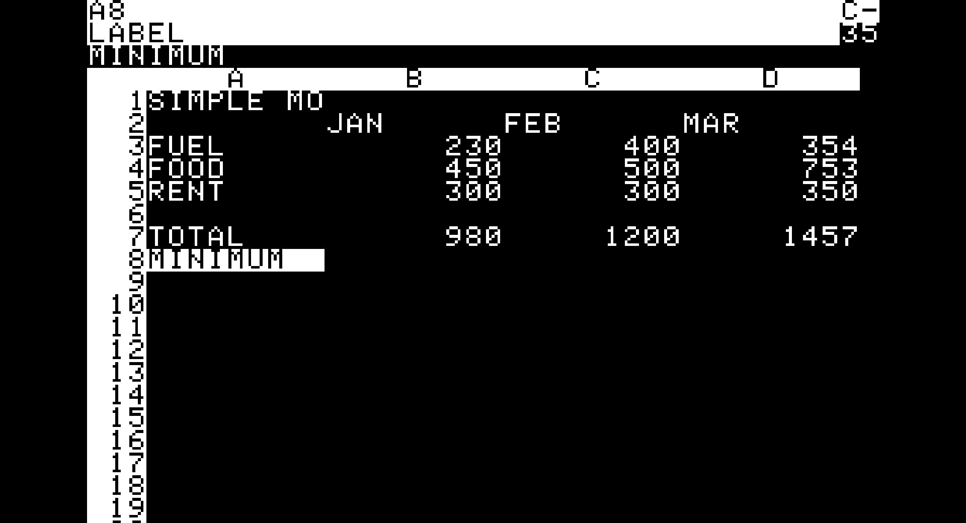
pyautogui.press('Right')
pyautogui.press('Right')
pyautogui.press('Left')
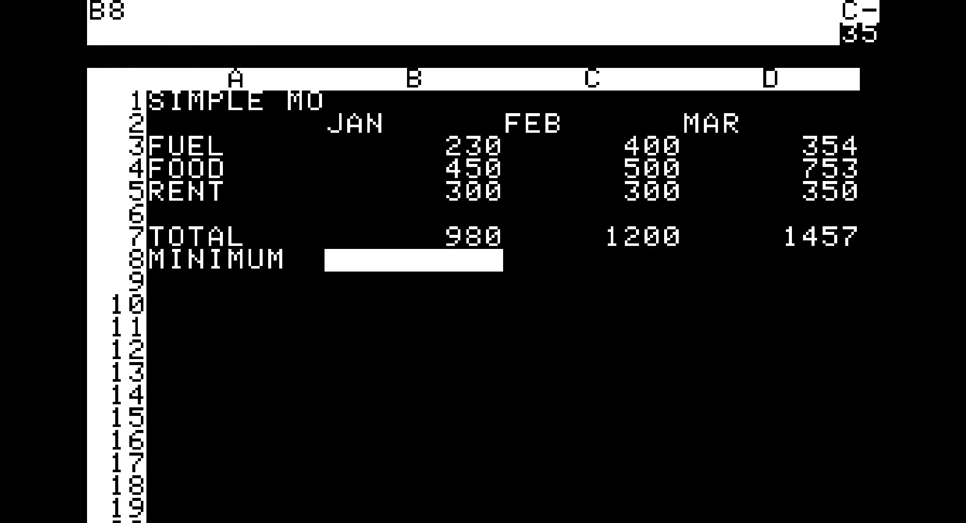
pyautogui.write('@MIN')
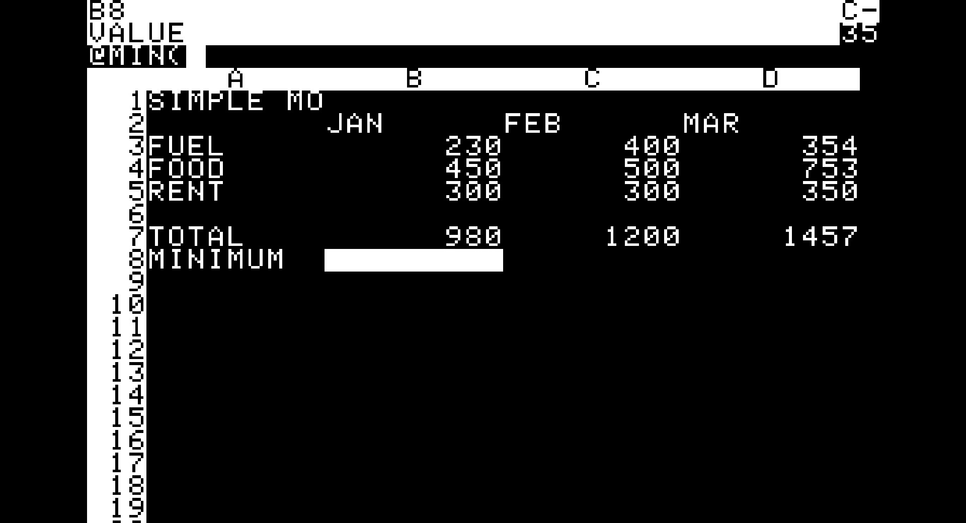
pyautogui.write('(B3,')
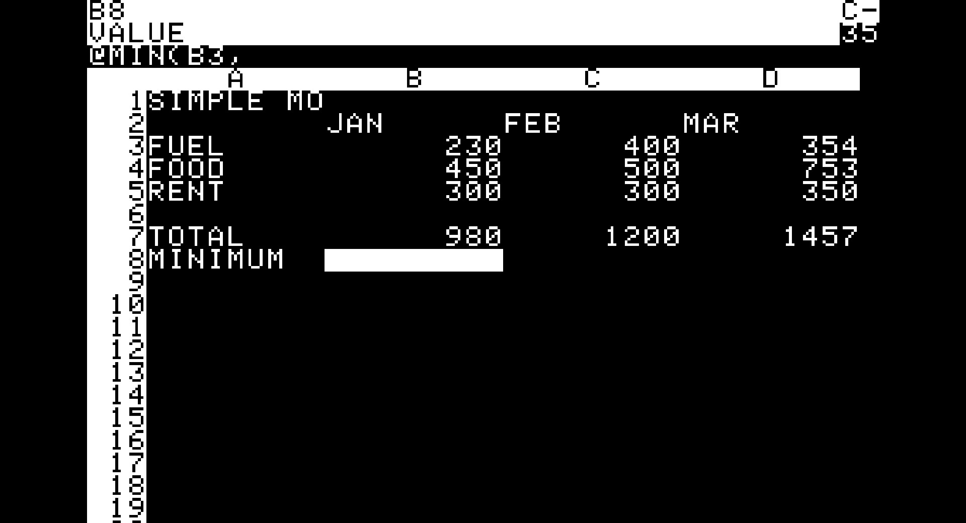
pyautogui.write('B')
pyautogui.write('4,B5')
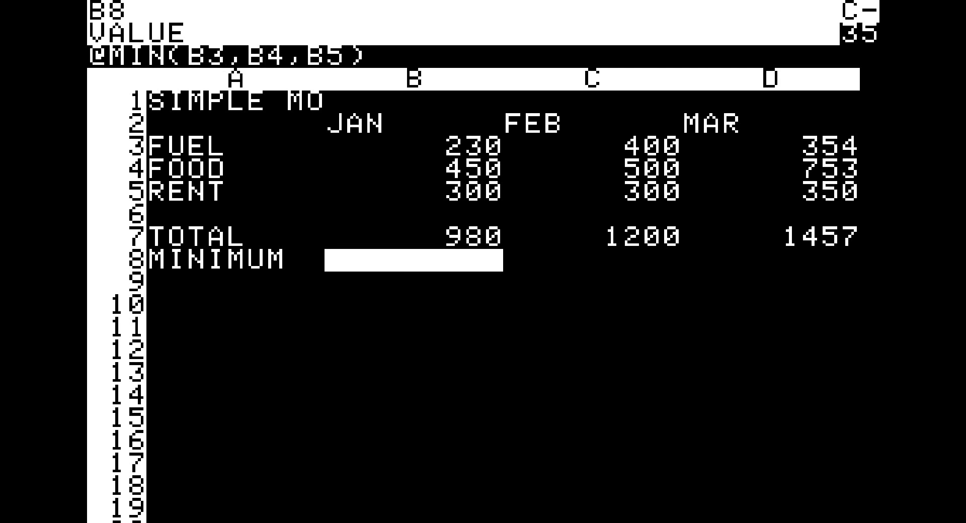
pyautogui.press('Right')
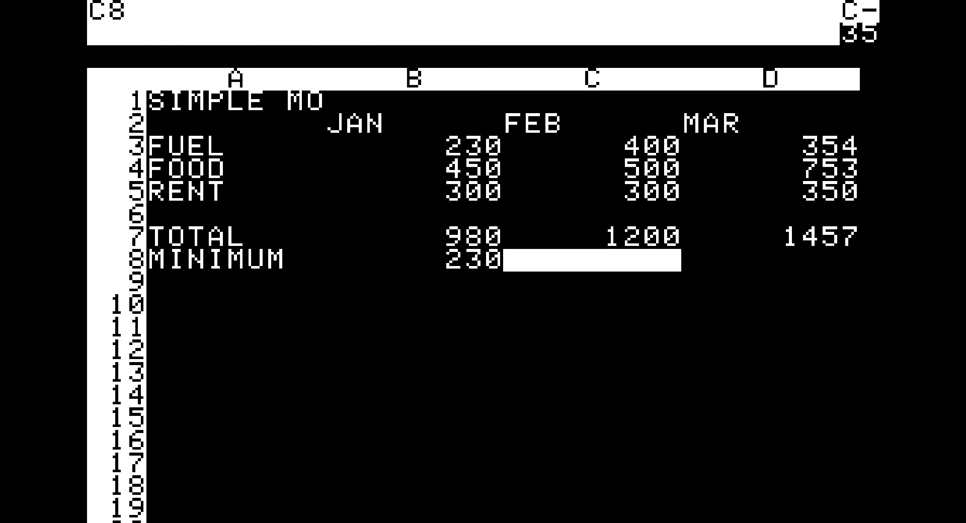
pyautogui.write('@MIN(')
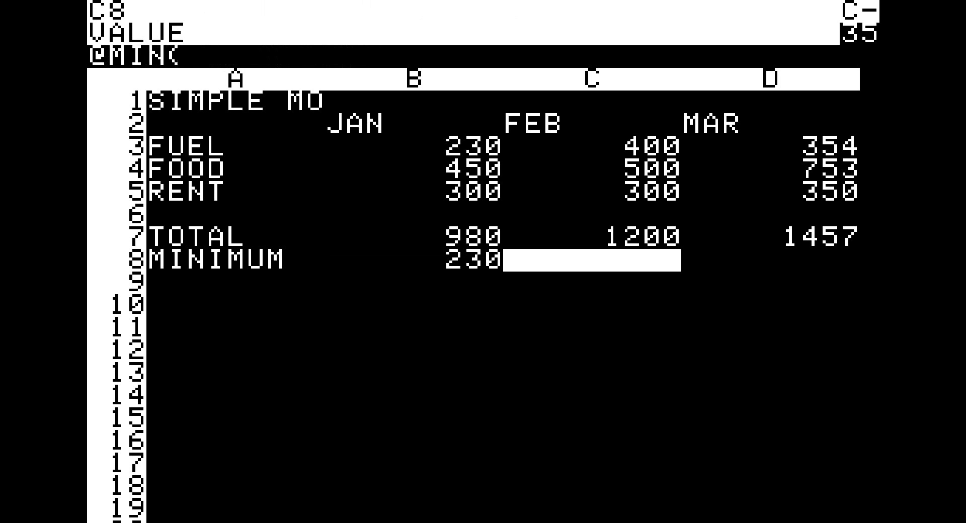
pyautogui.write('C')
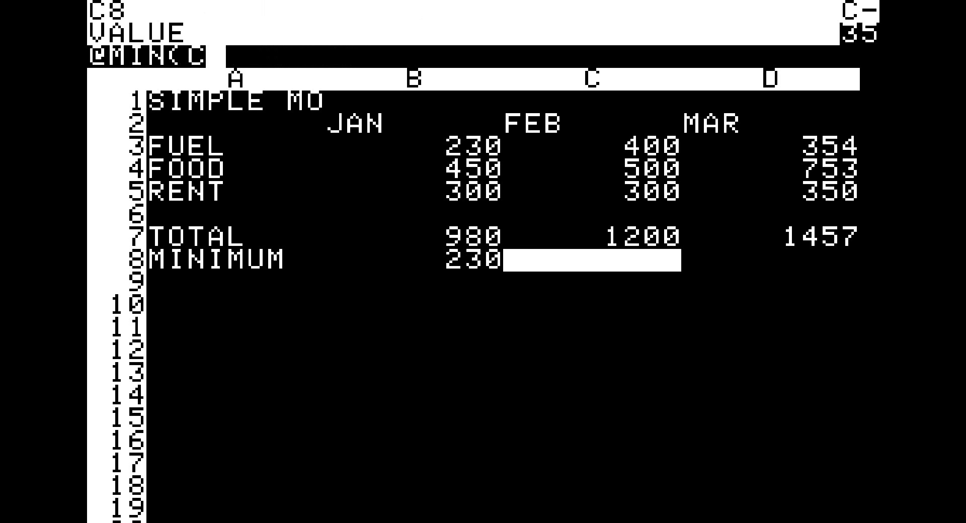
pyautogui.write('3,C')
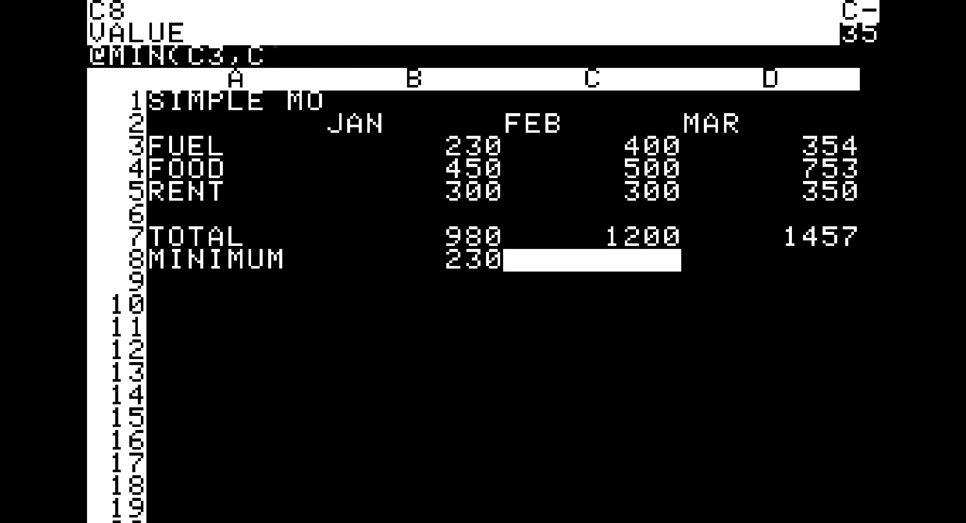
pyautogui.write('4,C5')
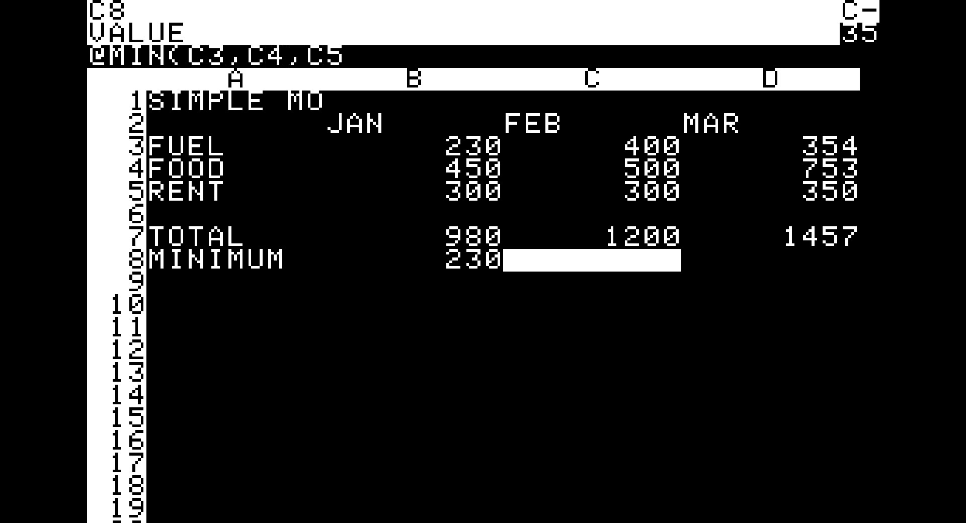
pyautogui.press('Right')
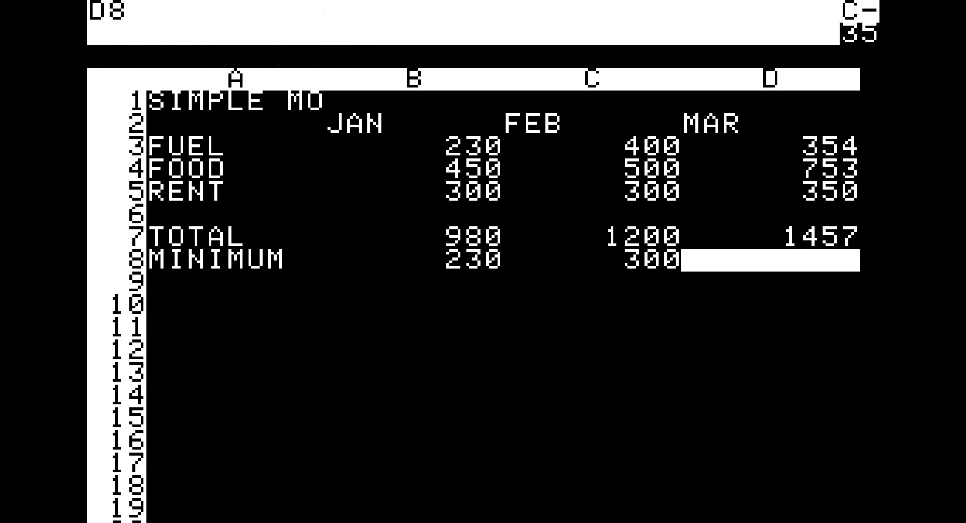
pyautogui.write('MI')
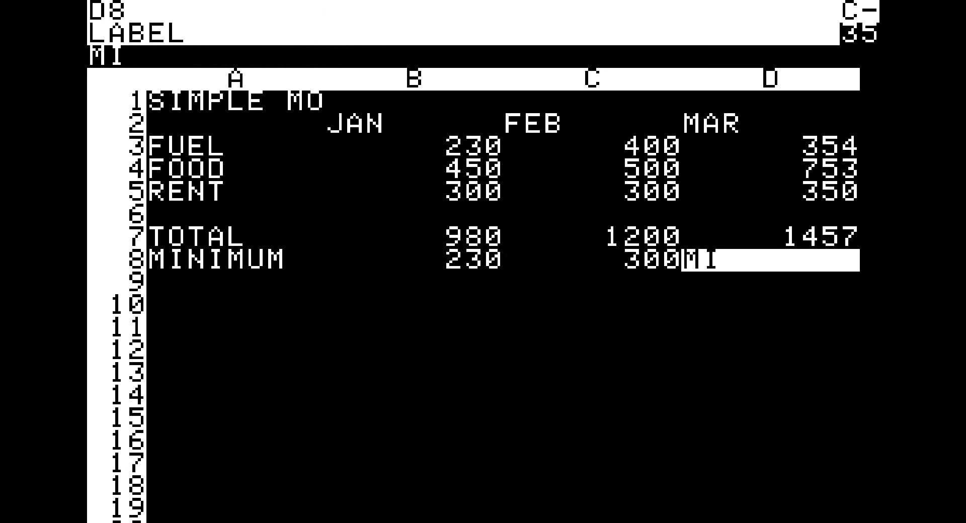
pyautogui.write('N(')
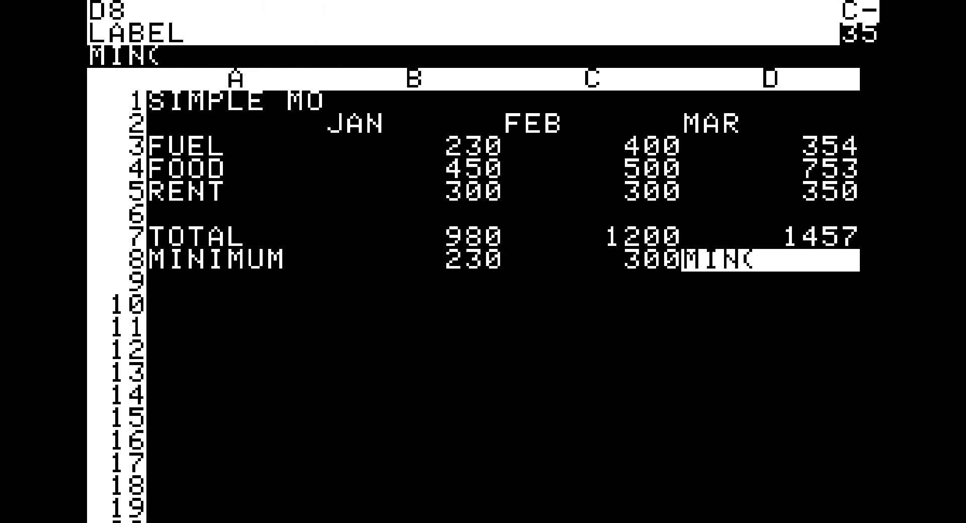
pyautogui.press('Right')
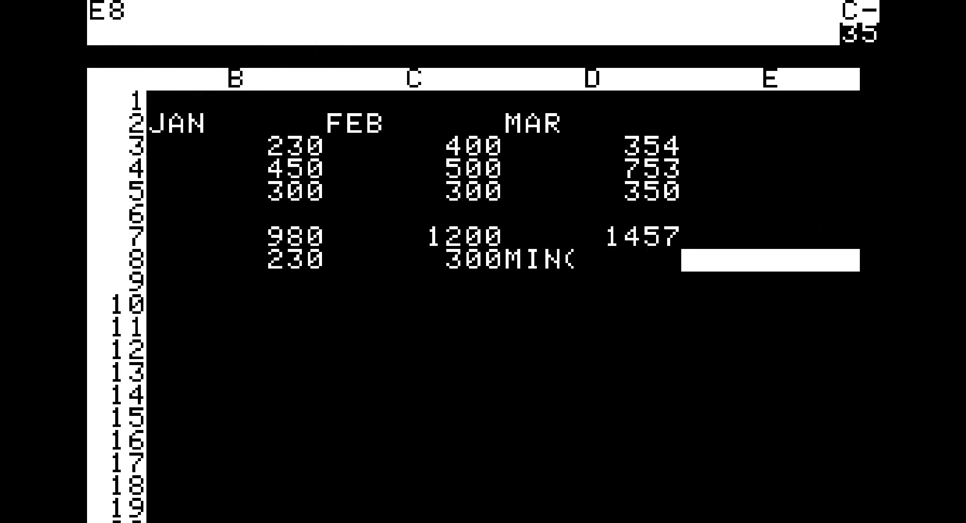
pyautogui.press('Left')
pyautogui.write('@MIN')
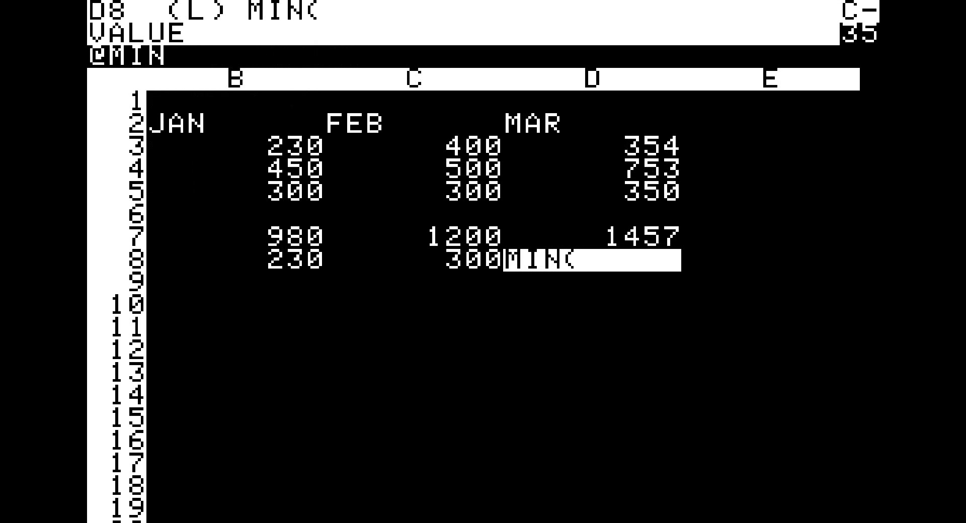
pyautogui.write('(')
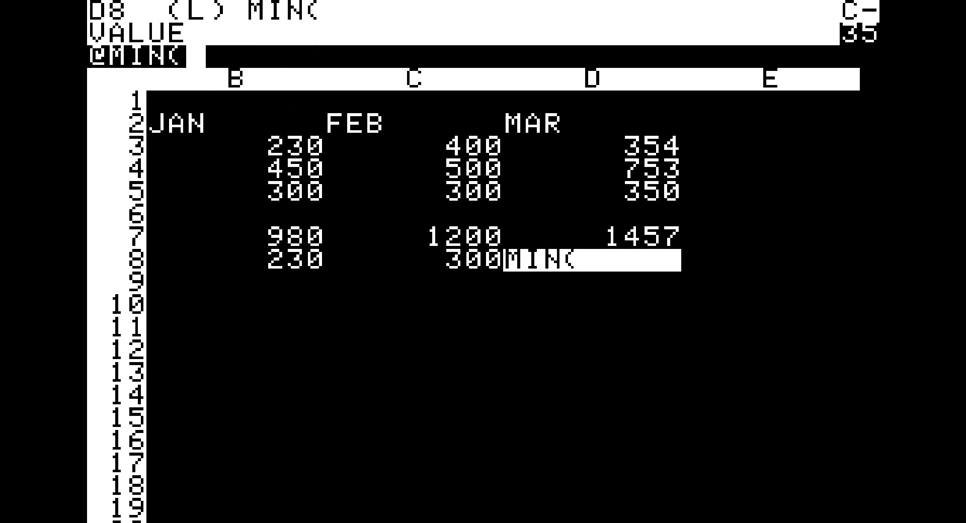
pyautogui.write('D3')
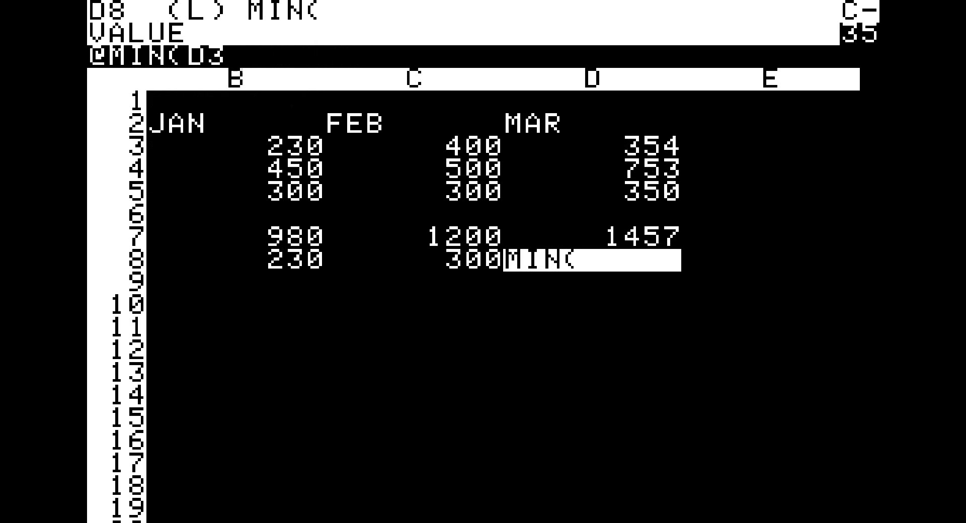
pyautogui.write(',D4,D5)')
pyautogui.press('Return')
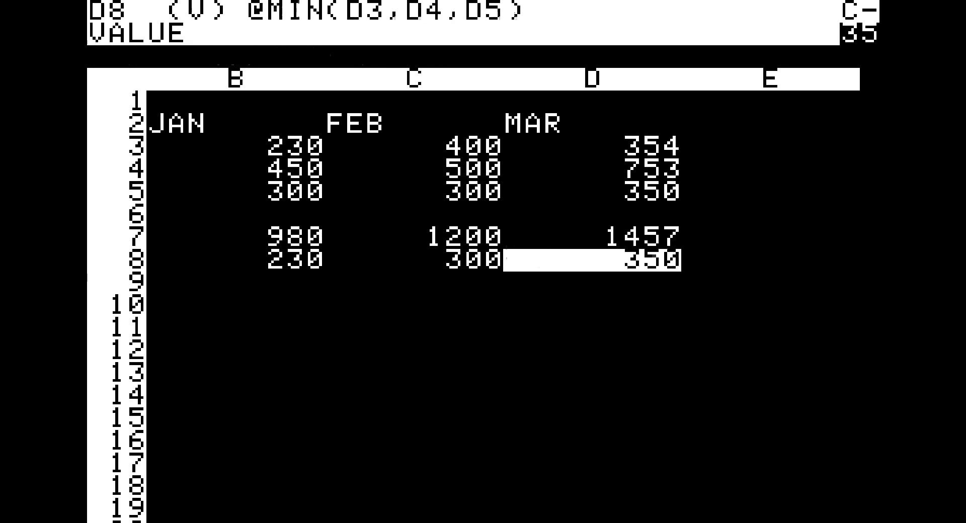
# Add the row label MAXIMUM in cell A9, below MINIMUM, and move on to cell B9
pyautogui.press('Left')
pyautogui.press('Left')
pyautogui.press('Left')
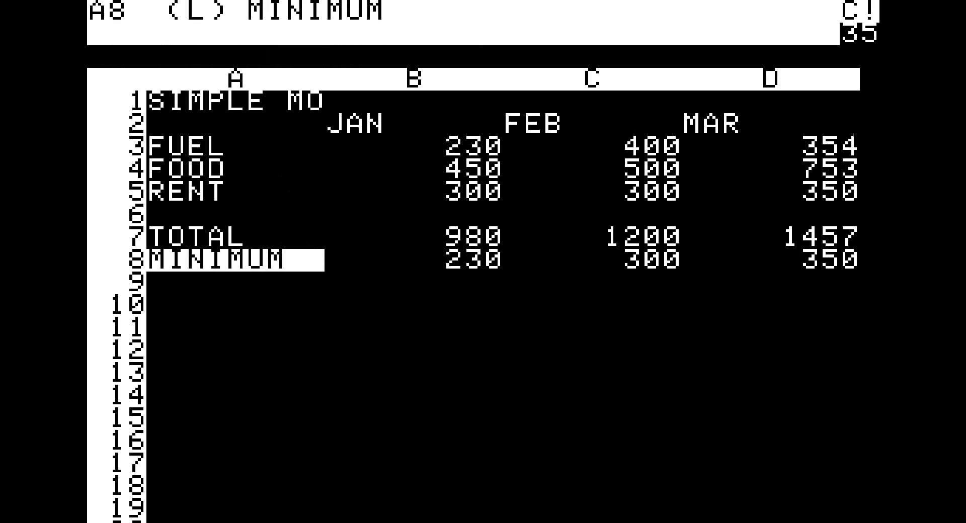
pyautogui.press('Down')
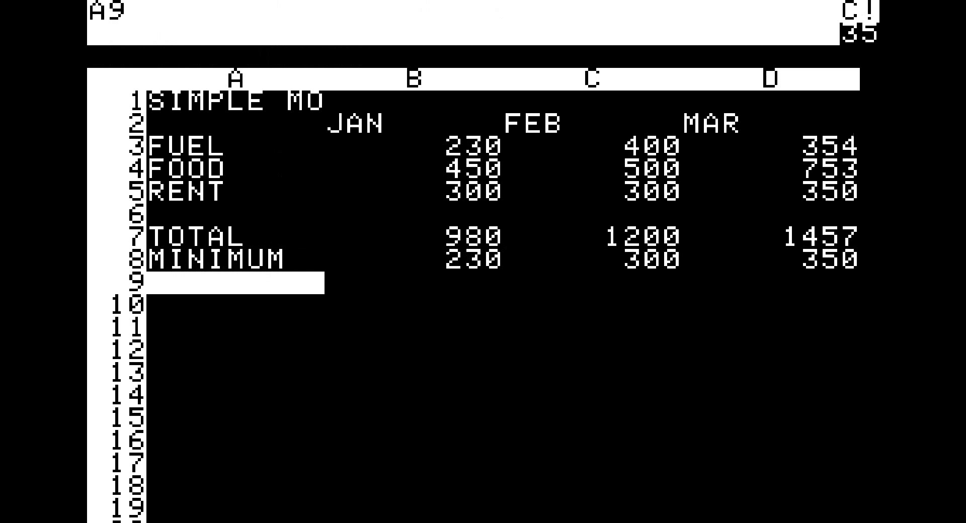
pyautogui.write('MA')
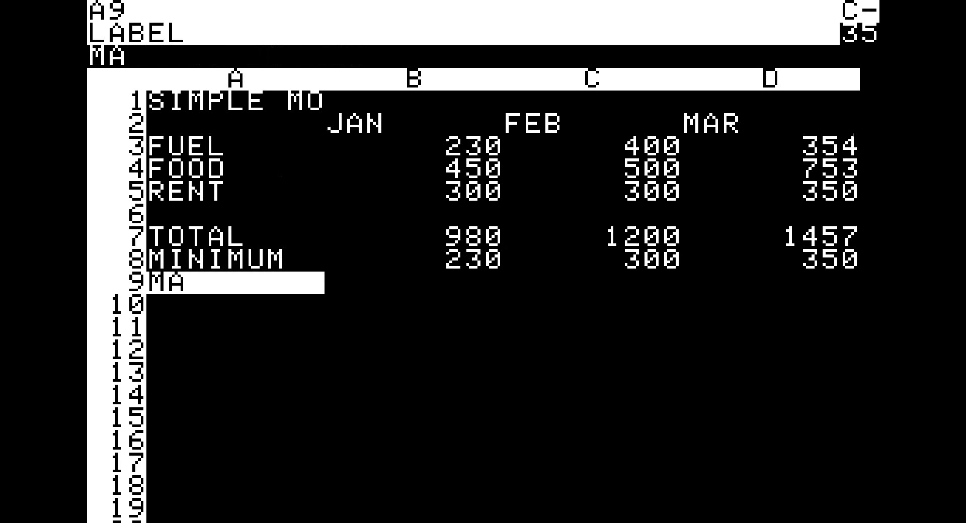
pyautogui.write('XIMUM')
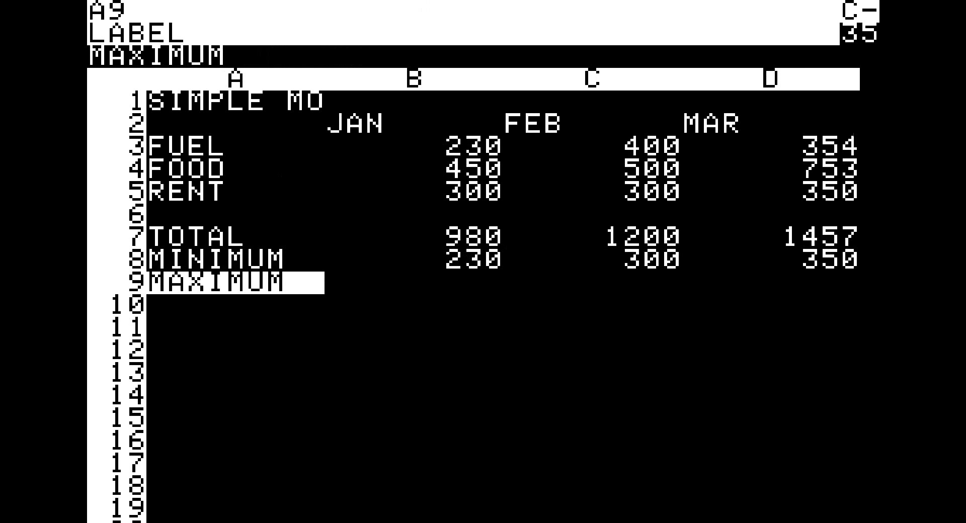
pyautogui.press('Right')
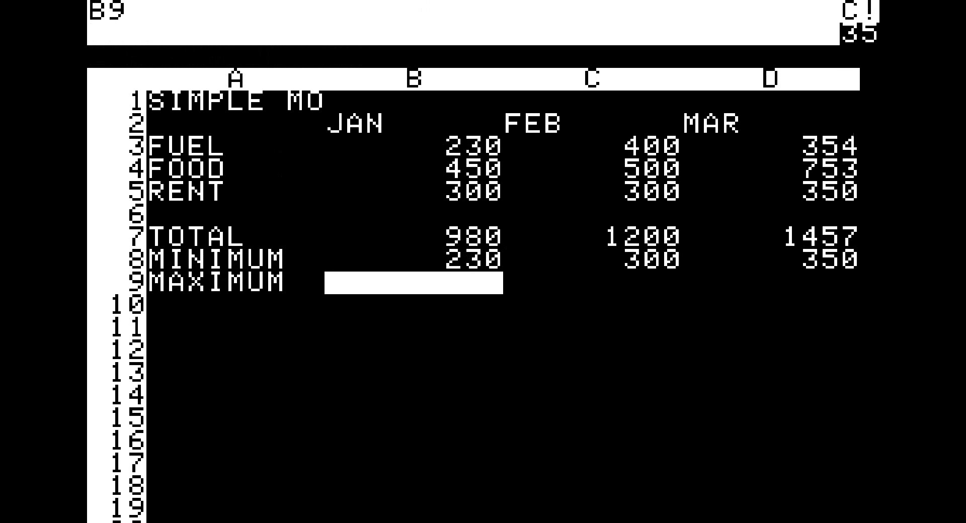
pyautogui.write('@')
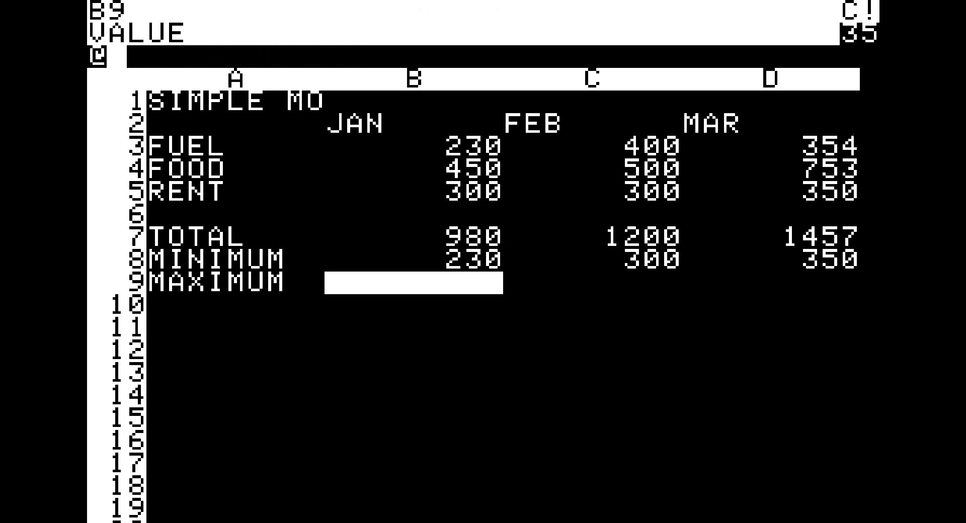
pyautogui.write('MAX(')
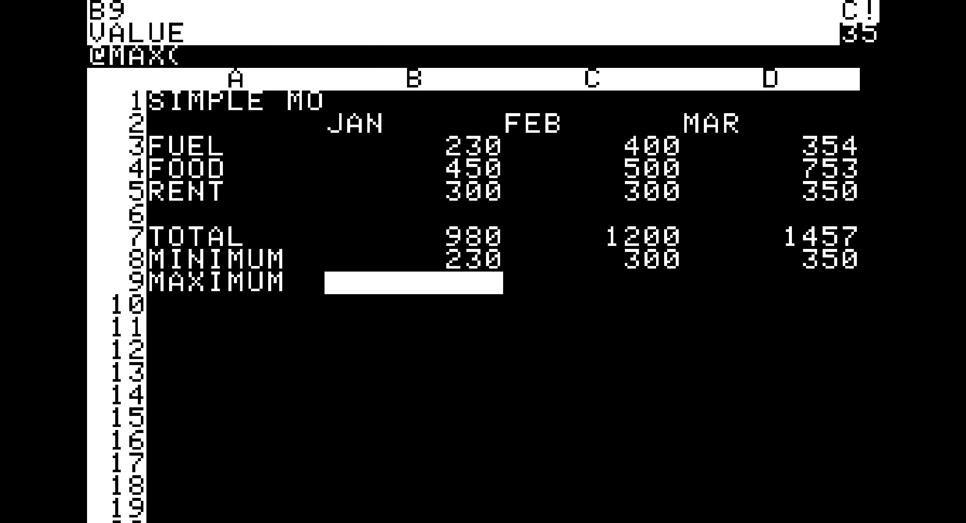
pyautogui.write('C')
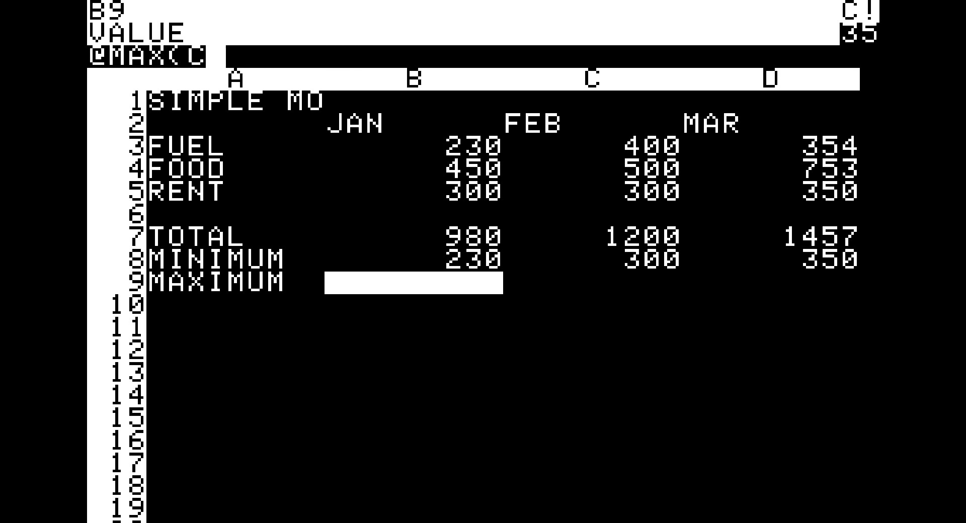
pyautogui.write('3,C4,')
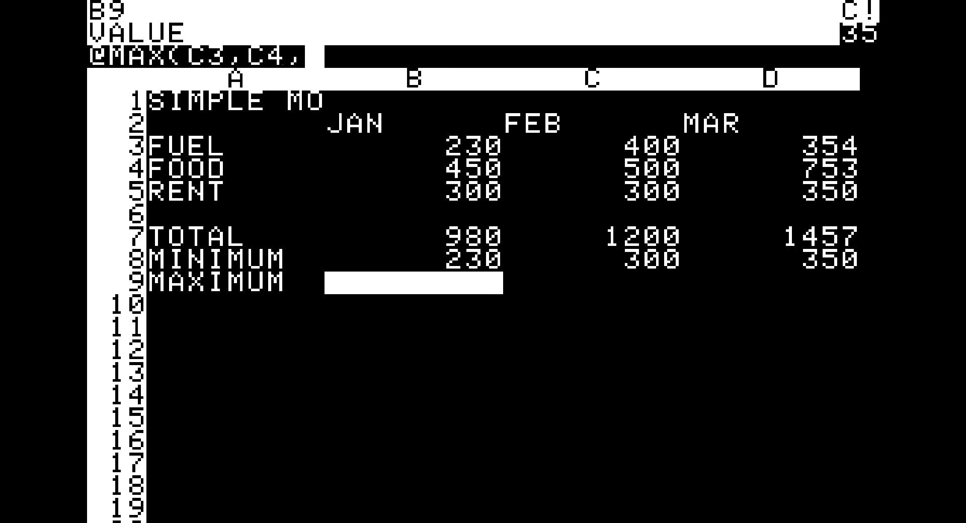
pyautogui.write('C5)')
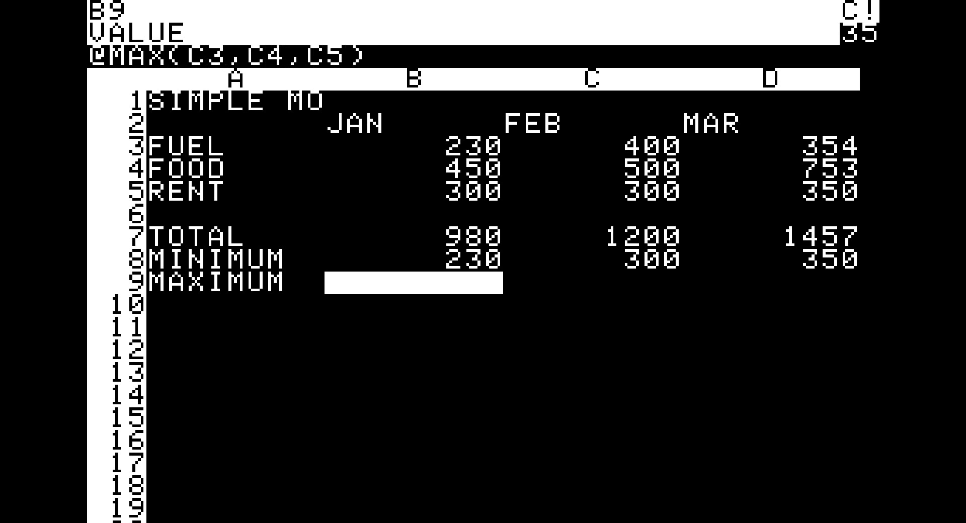
pyautogui.press('Return')
pyautogui.press('Down')
pyautogui.press('Up')
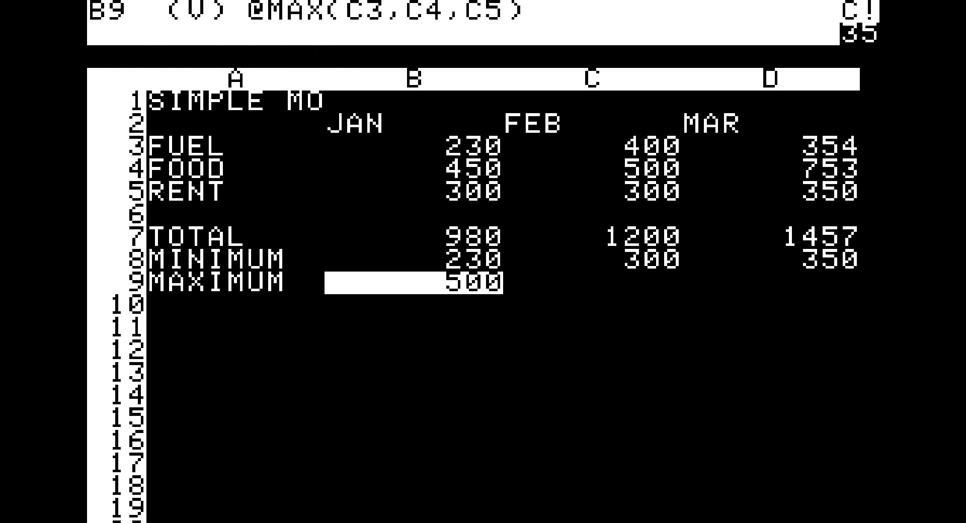
pyautogui.press('Right')
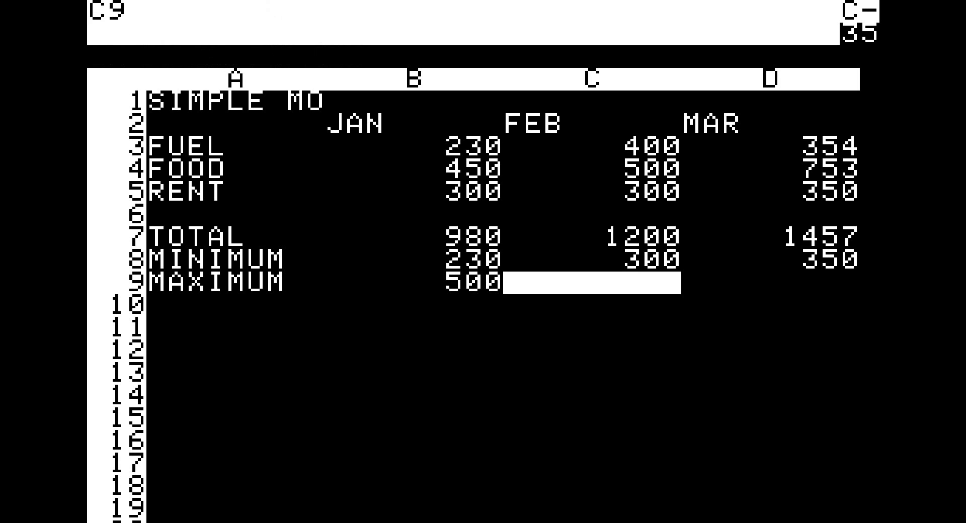
pyautogui.write('@MAX(C')
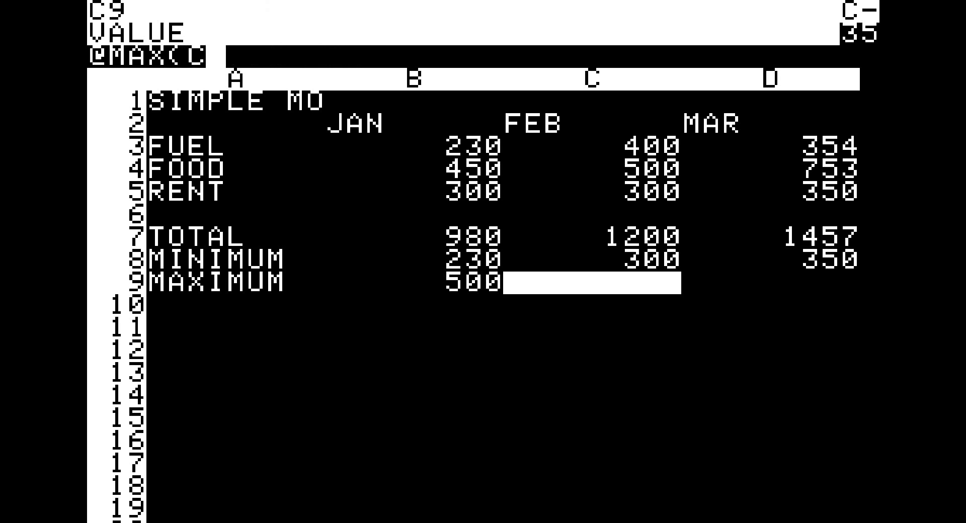
pyautogui.press('Left')
pyautogui.press('Right')
pyautogui.press('Right')
pyautogui.press('Right')
pyautogui.press('Left')
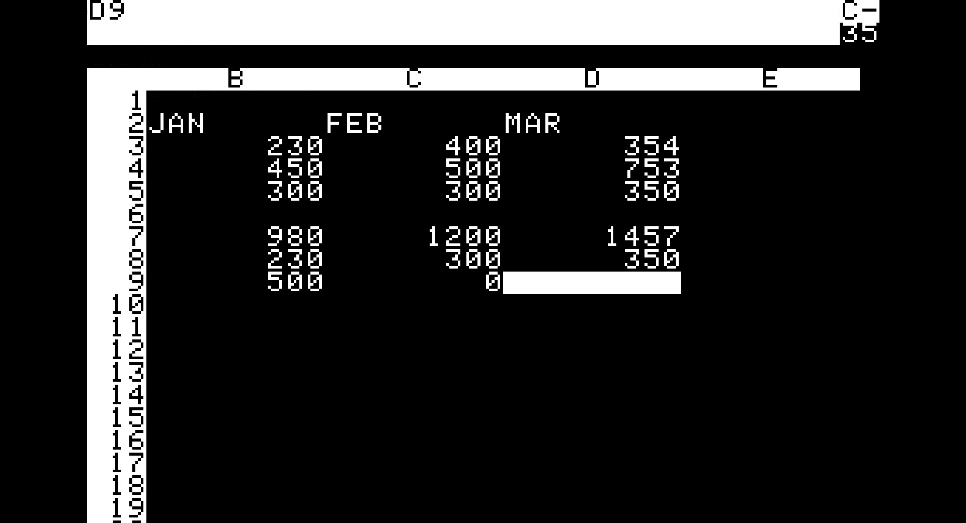
pyautogui.press('Left')
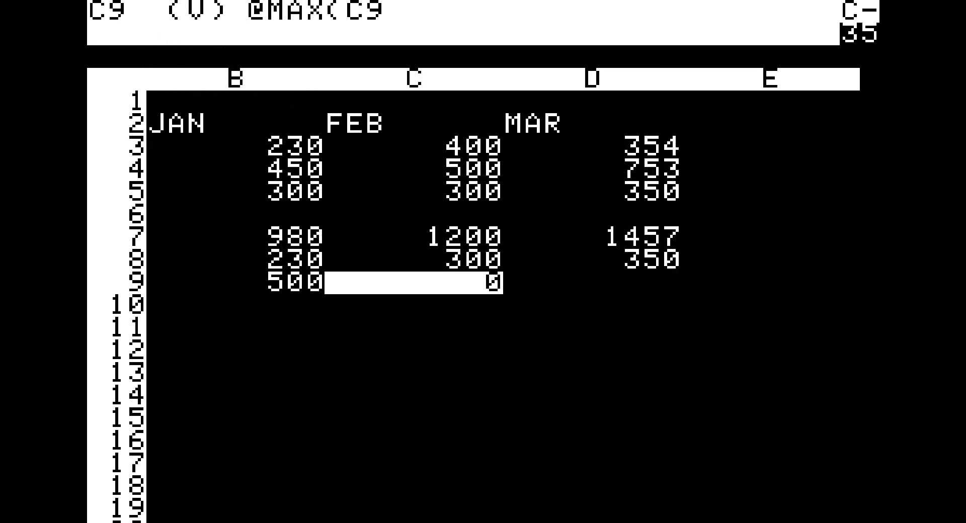
pyautogui.write('@M')
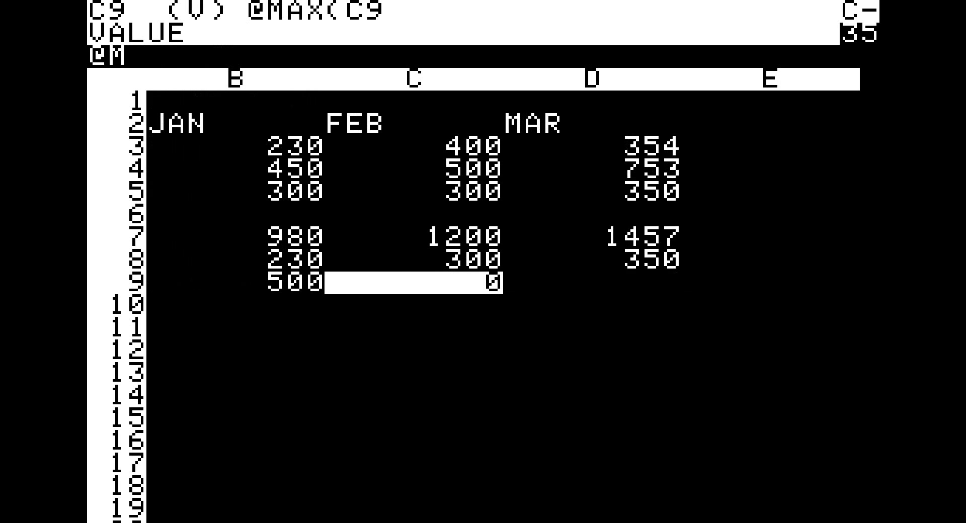
pyautogui.write('AX(')
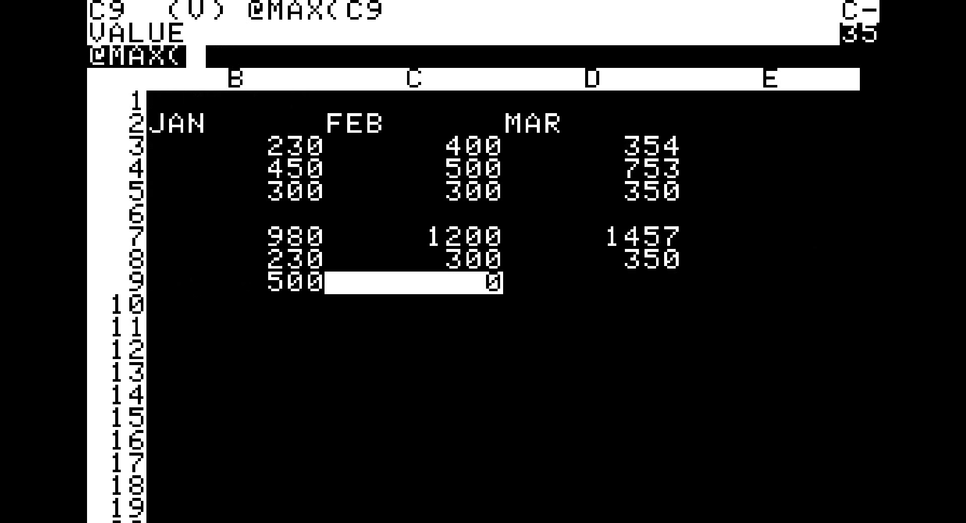
pyautogui.press('Right')
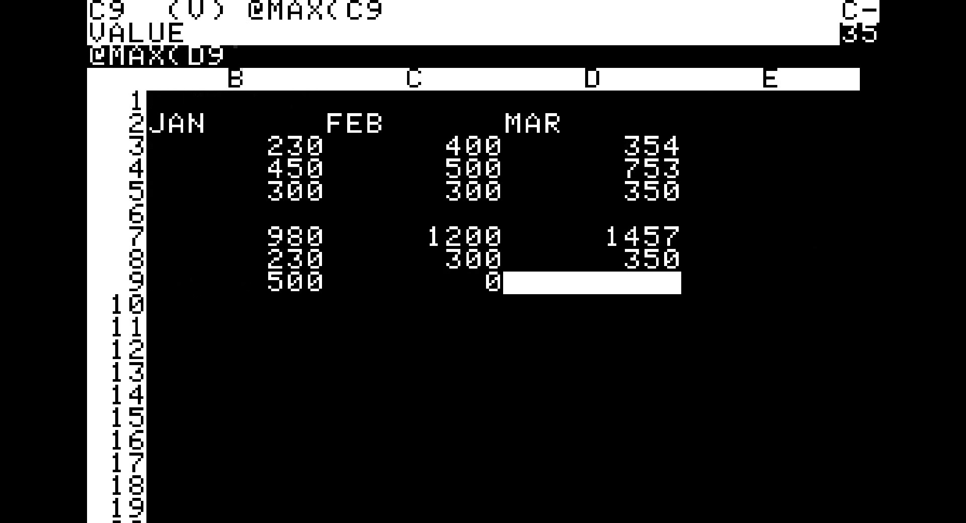
pyautogui.press('Left')
pyautogui.press('space')
pyautogui.press('Left')
pyautogui.press('Left')
pyautogui.press('Left')
pyautogui.press('Left')
pyautogui.press('Left')
pyautogui.press('Left')
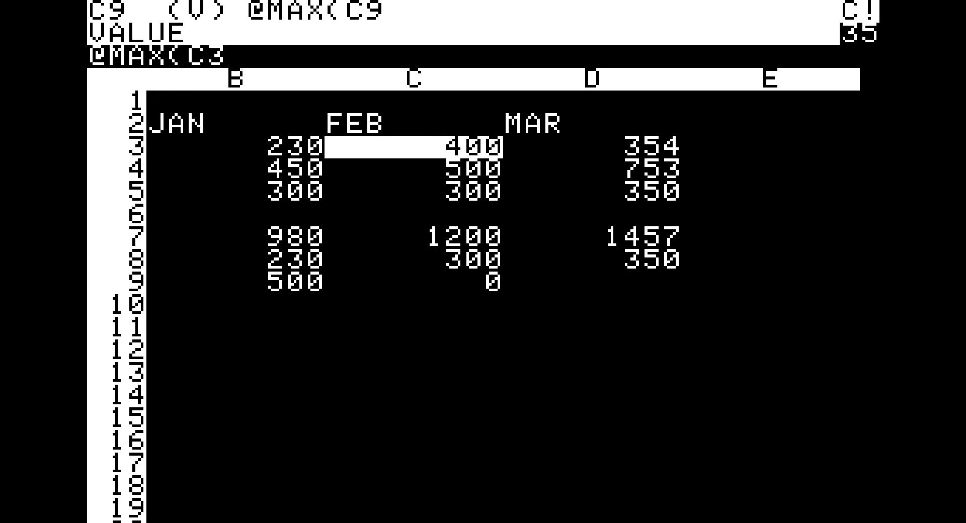
pyautogui.write('+')
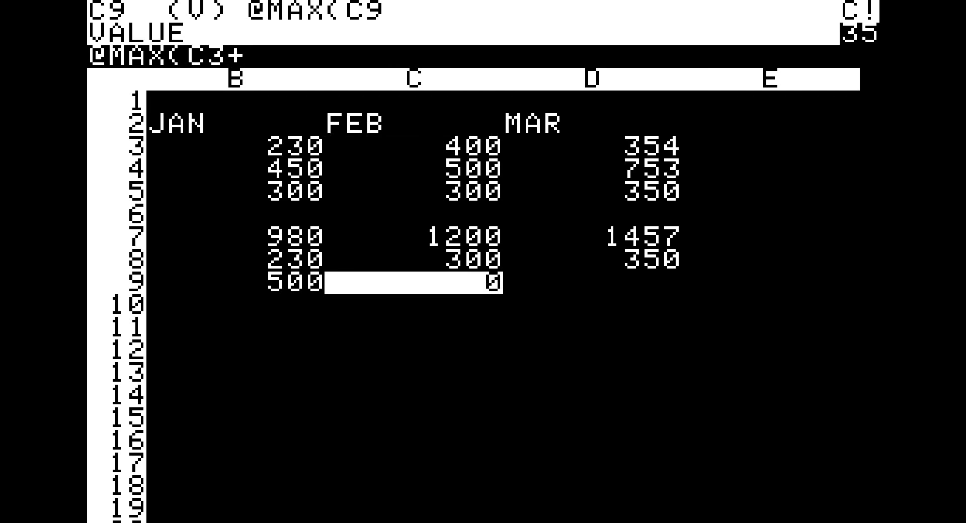
pyautogui.press('Up')
pyautogui.press('Up')
pyautogui.press('Up')
pyautogui.press('Up')
pyautogui.press('Up')
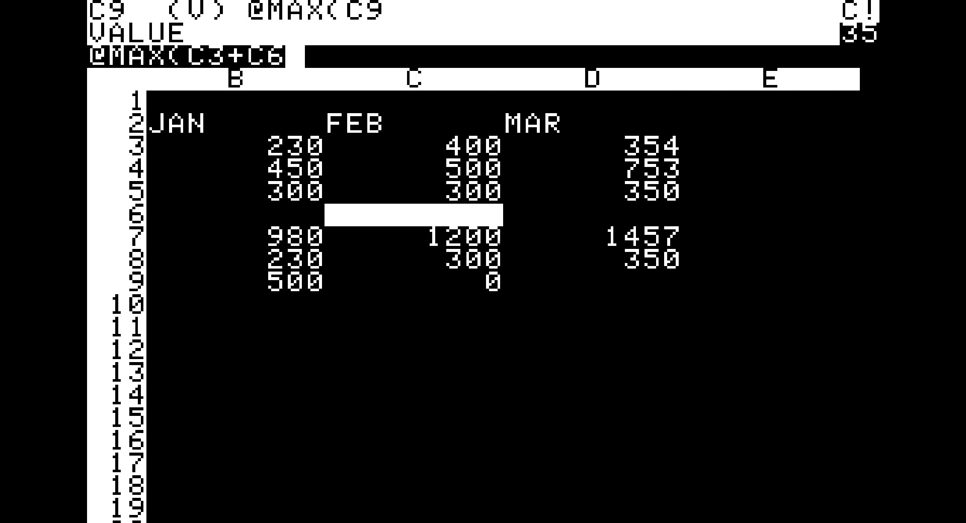
pyautogui.write('+')
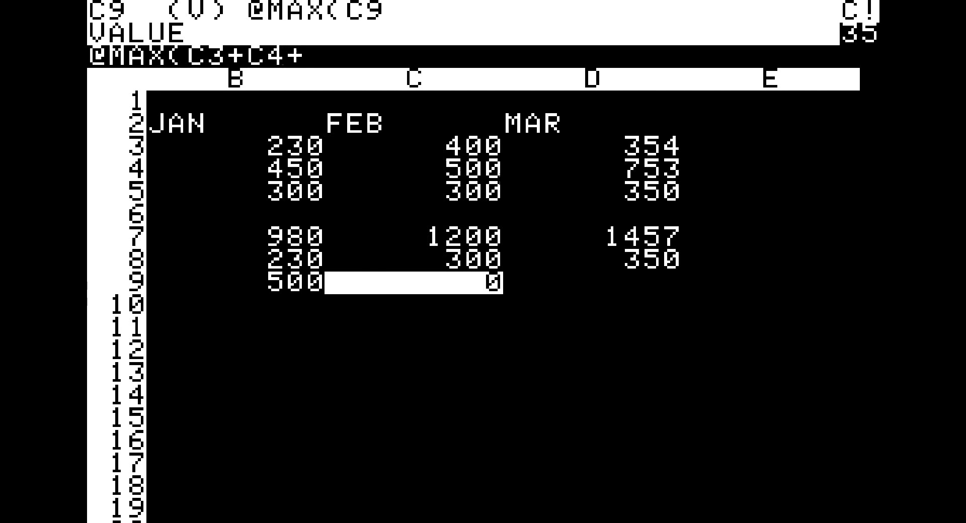
pyautogui.press('Up')
pyautogui.press('Up')
pyautogui.press('Up')
pyautogui.press('Up')
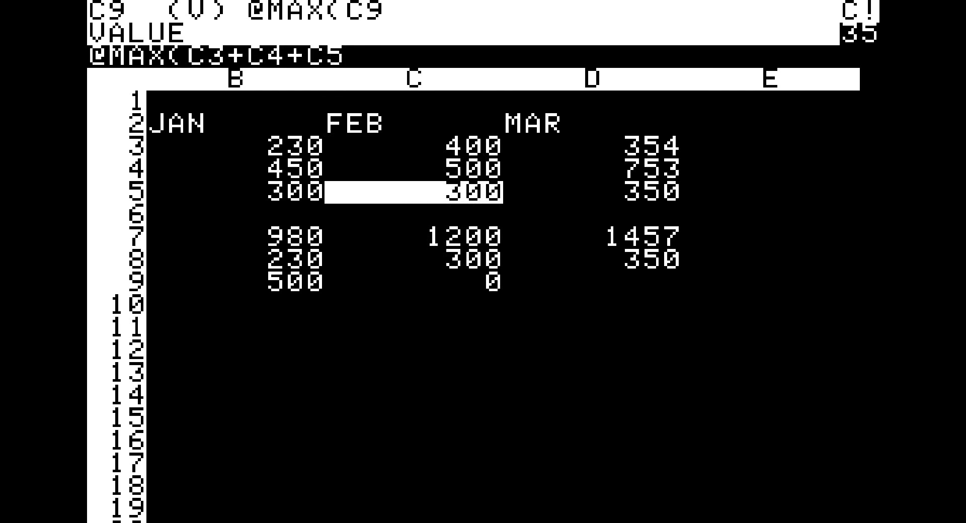
pyautogui.write(')')
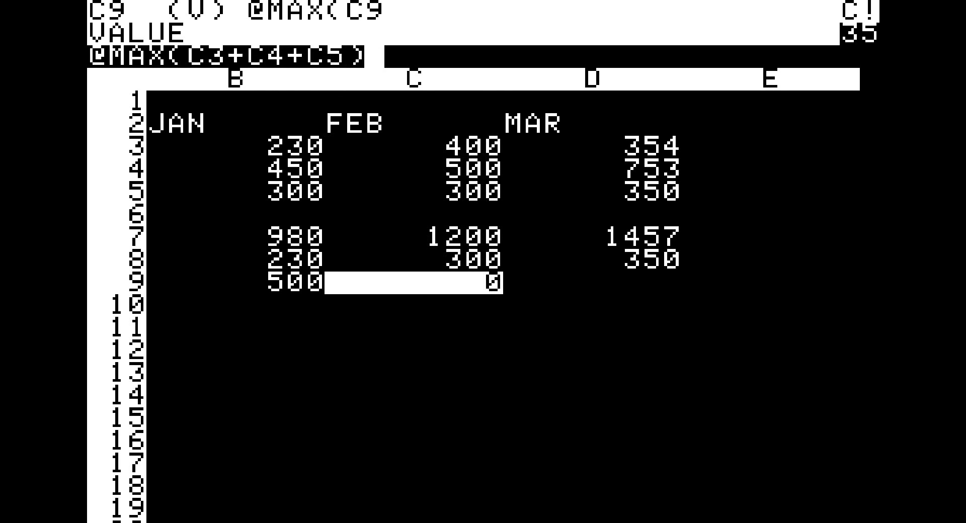
pyautogui.press('Return')
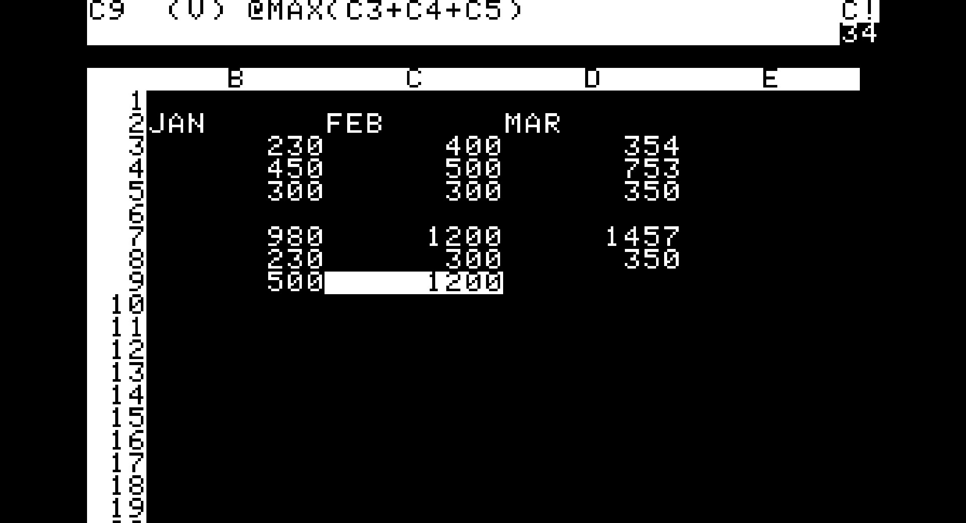
pyautogui.press('Left')
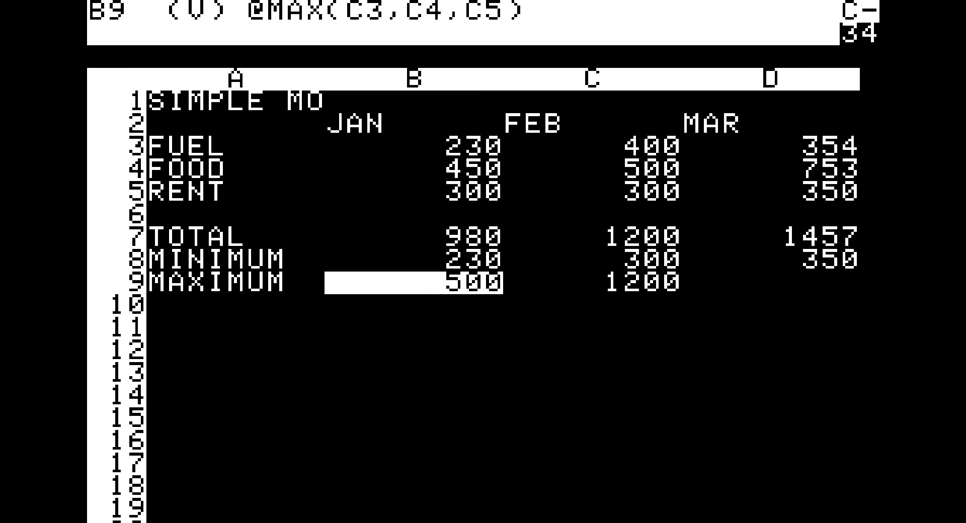
pyautogui.press('Right')
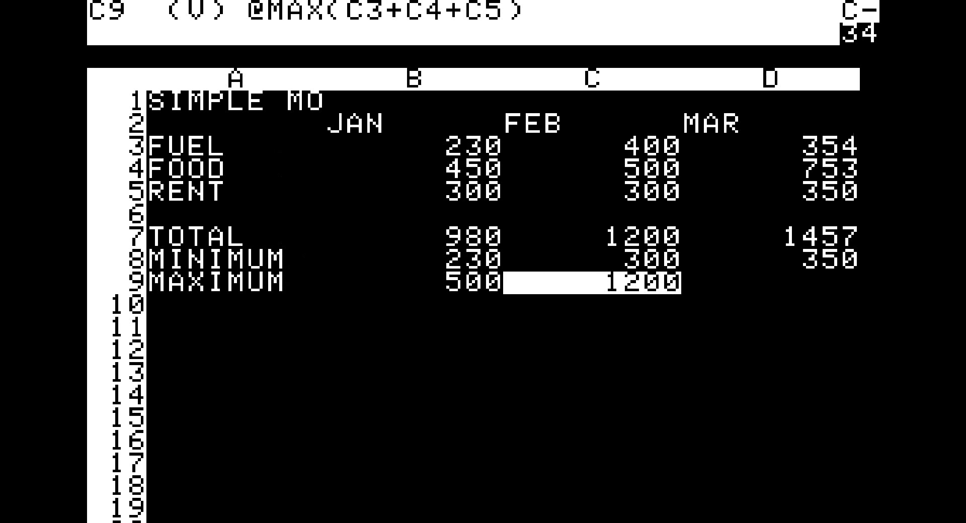
pyautogui.write('@MAX(')
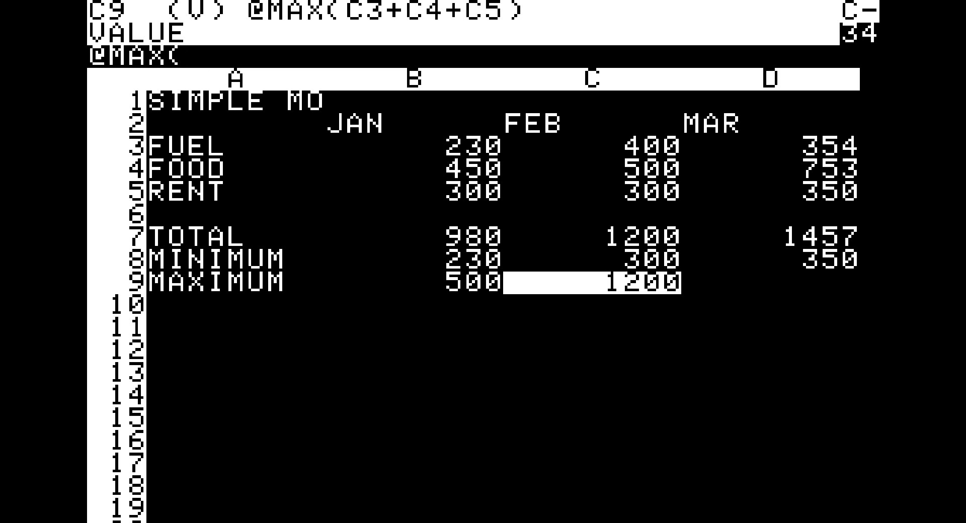
pyautogui.write('C')
pyautogui.press('BackSpace')
pyautogui.write('C3,C4')
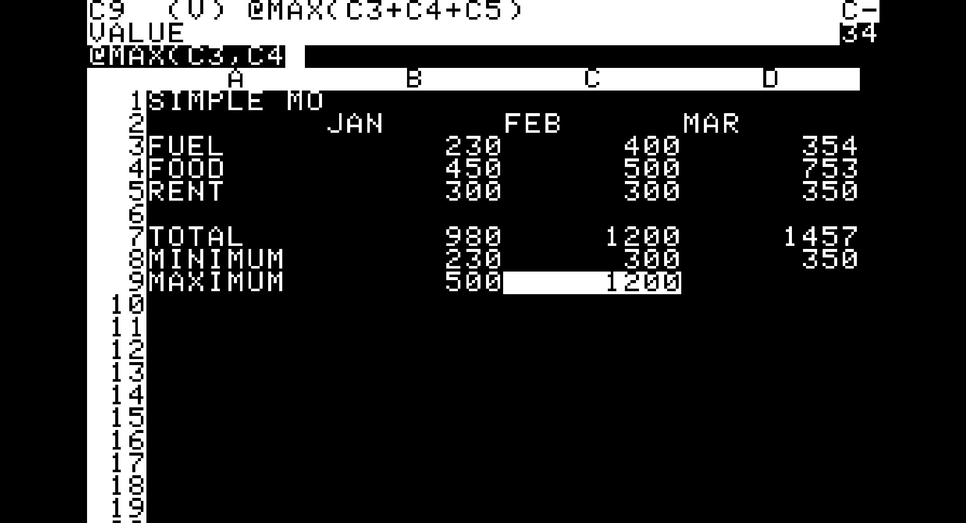
pyautogui.write(',C5')
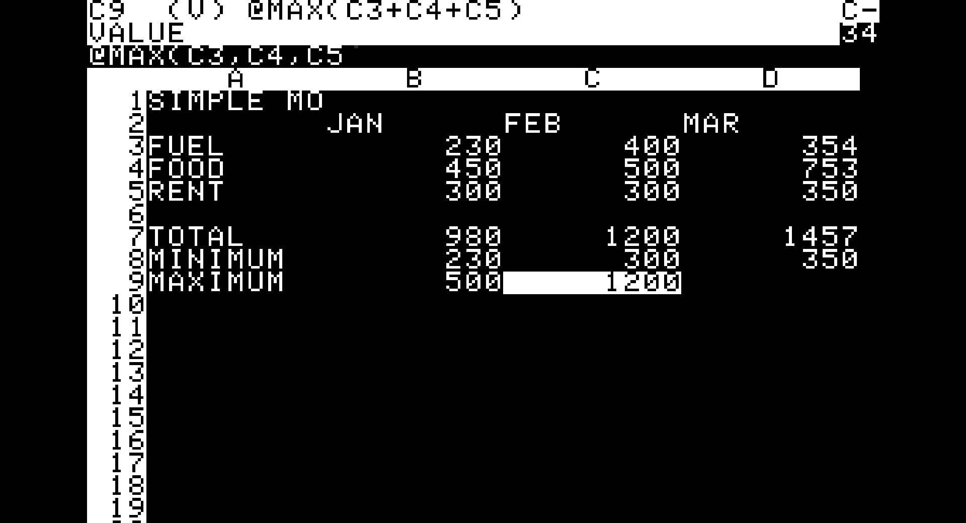
pyautogui.write(',C3+C4+C')
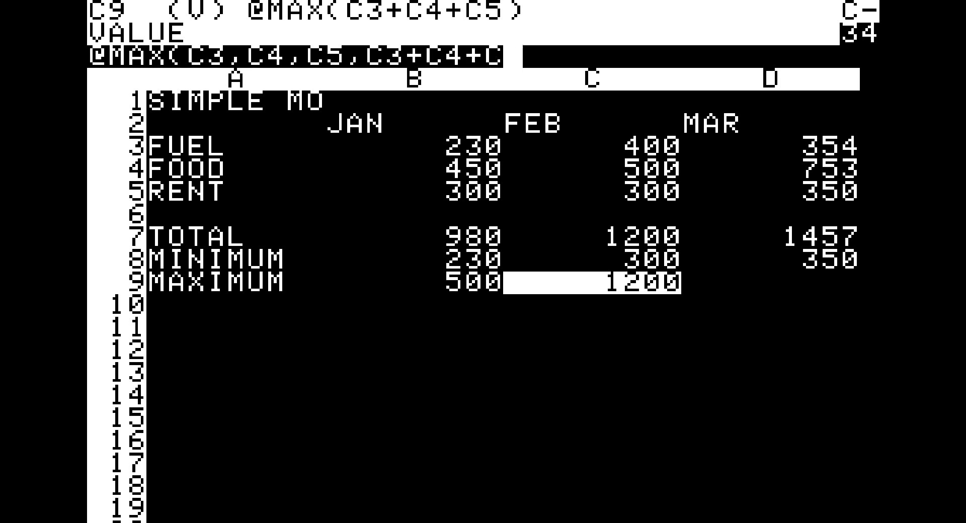
pyautogui.write('5)')
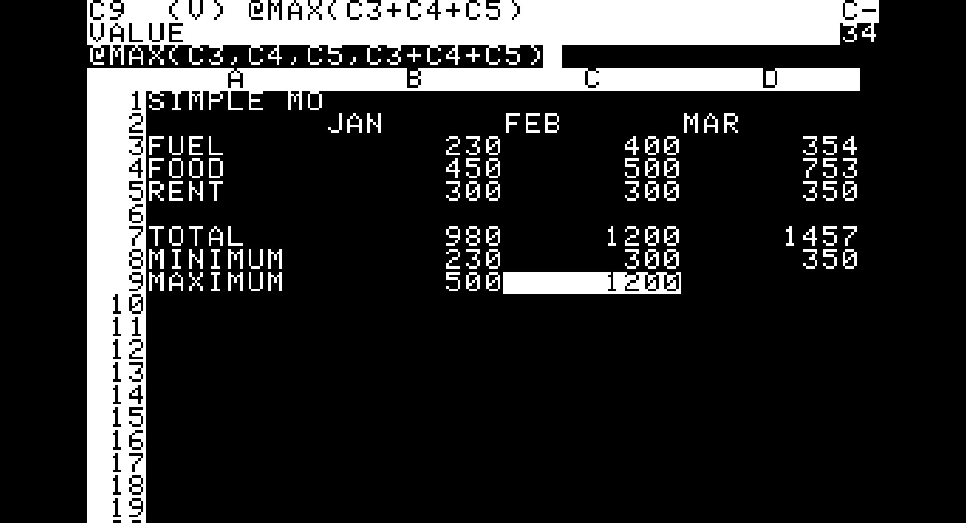
pyautogui.press('Return')
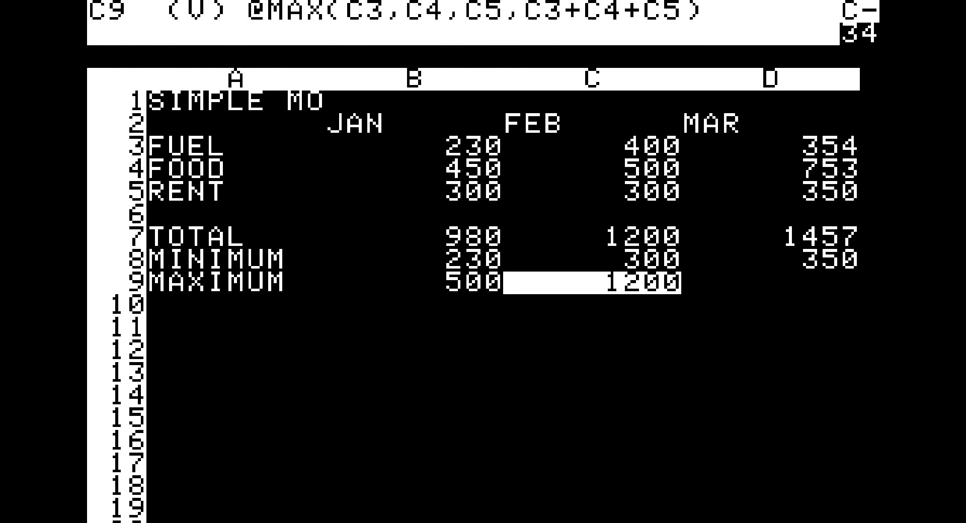
# Blank cell C9 in the MAXIMUM row to remove its formula
pyautogui.press('/')
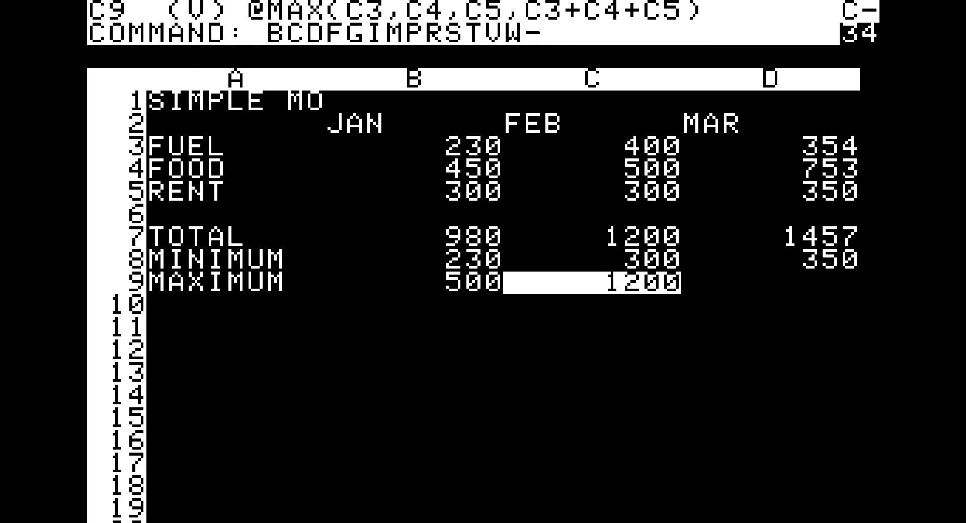
pyautogui.press('b')
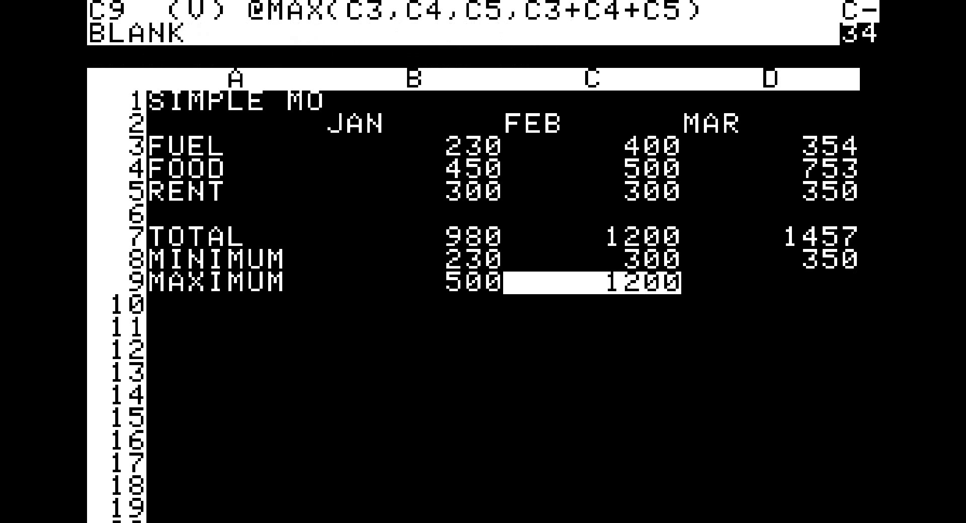
pyautogui.press('Return')
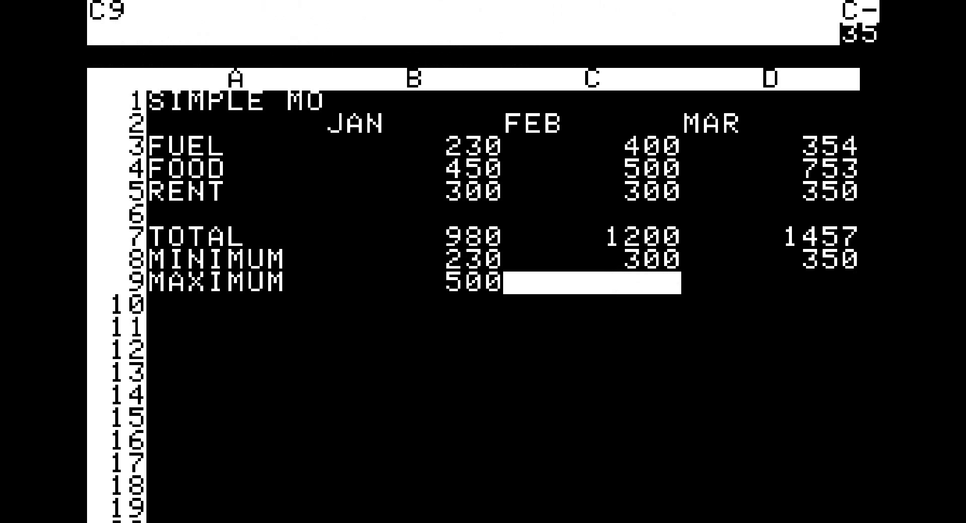
pyautogui.write('@')
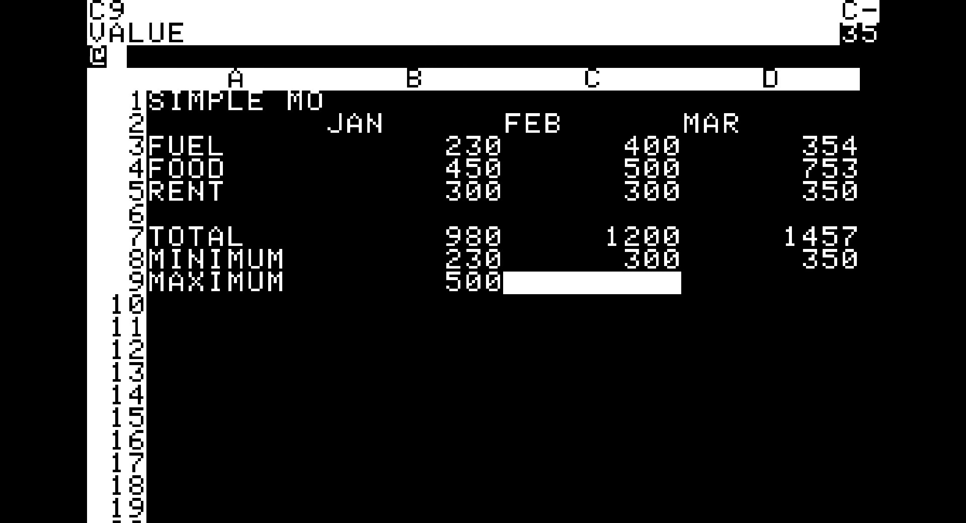
pyautogui.write('MAX')
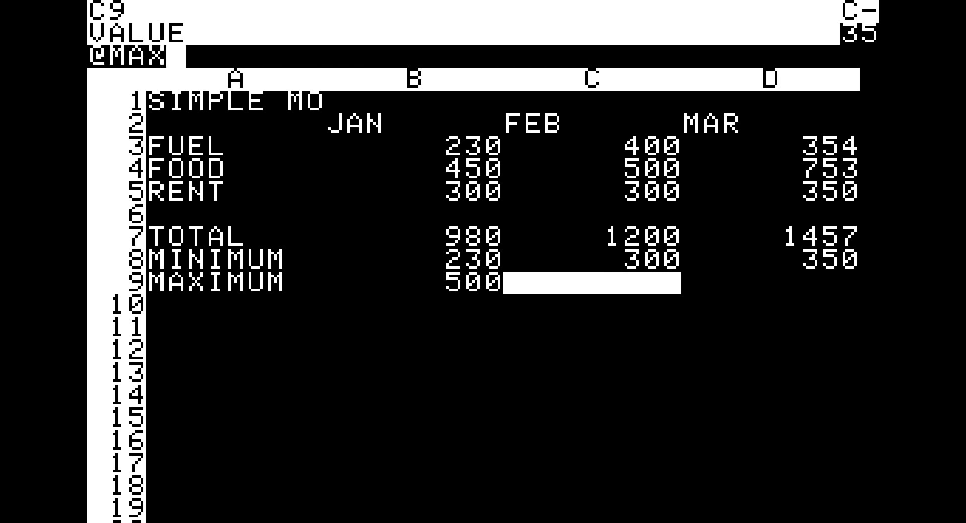
pyautogui.write('(C')
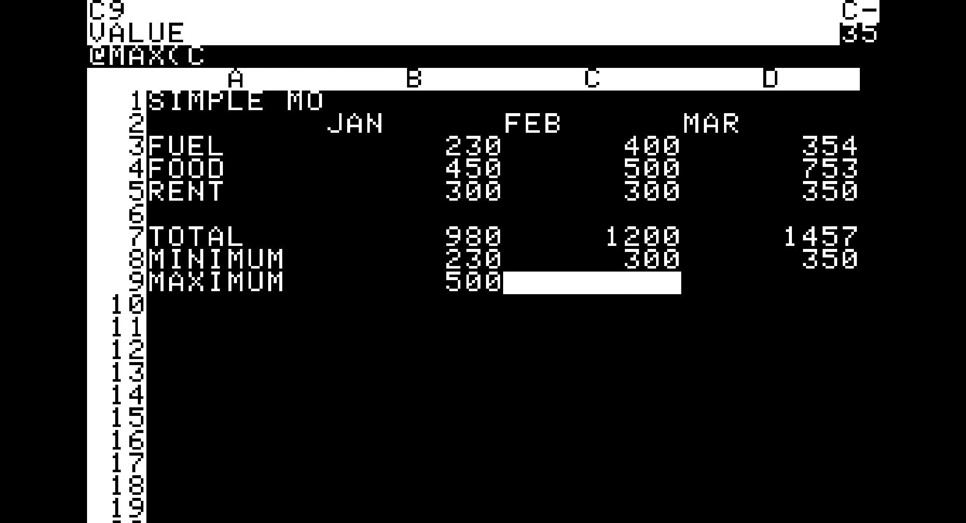
pyautogui.write('3,C4,C5')
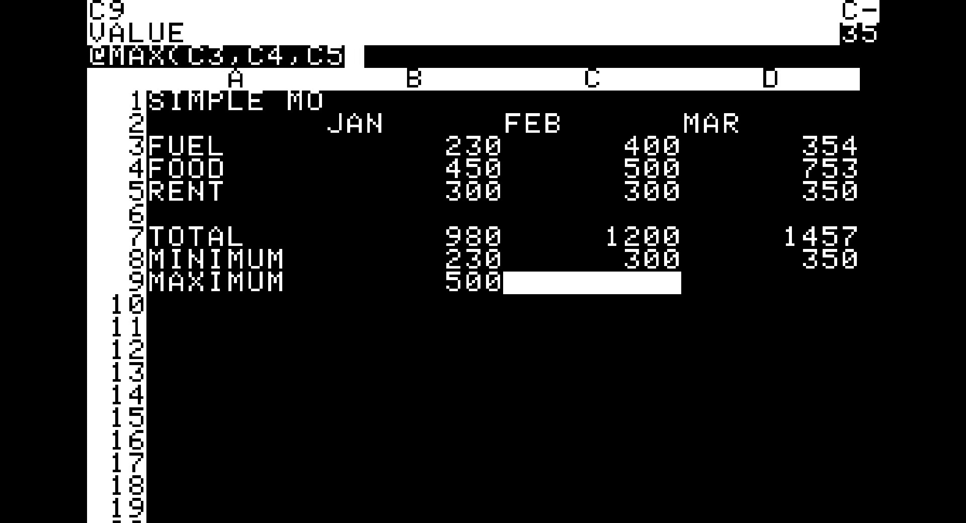
pyautogui.write(',@SUM(')
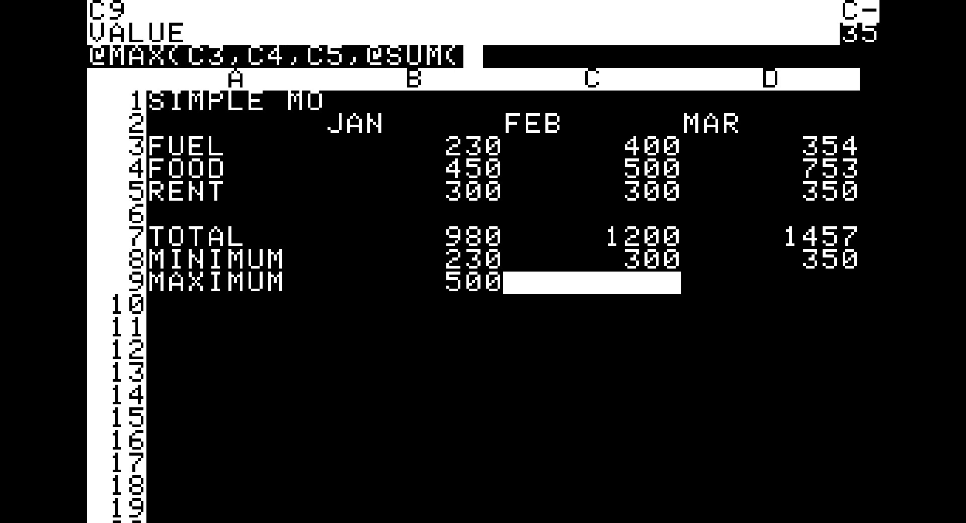
pyautogui.write('D3')
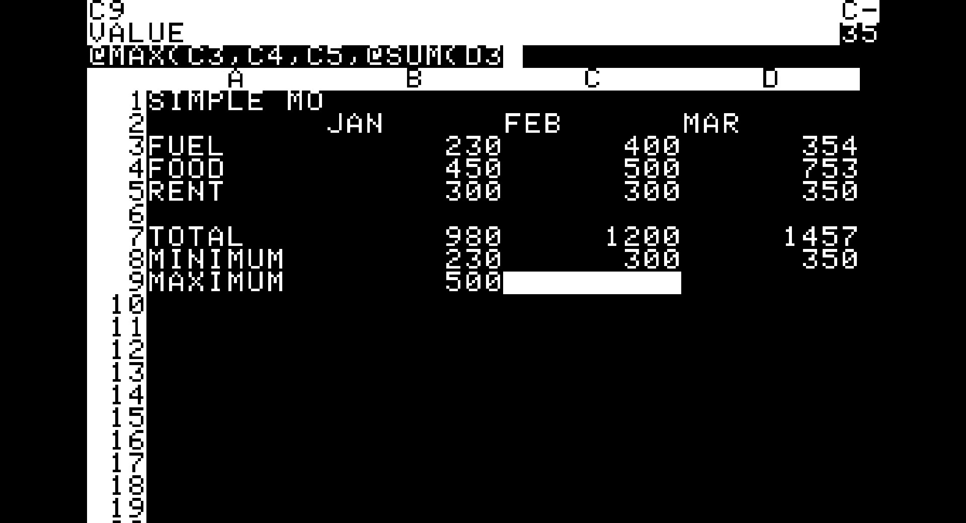
pyautogui.write(',')
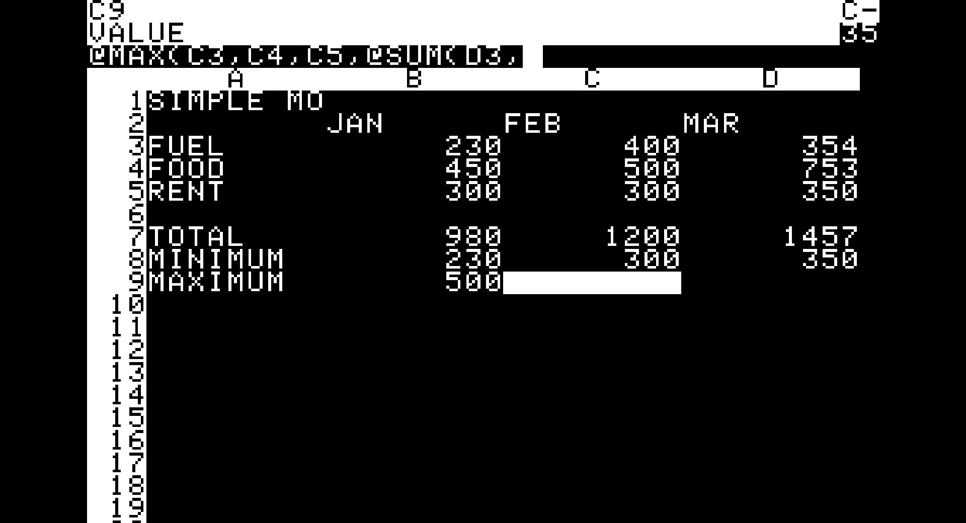
pyautogui.write('D4)')
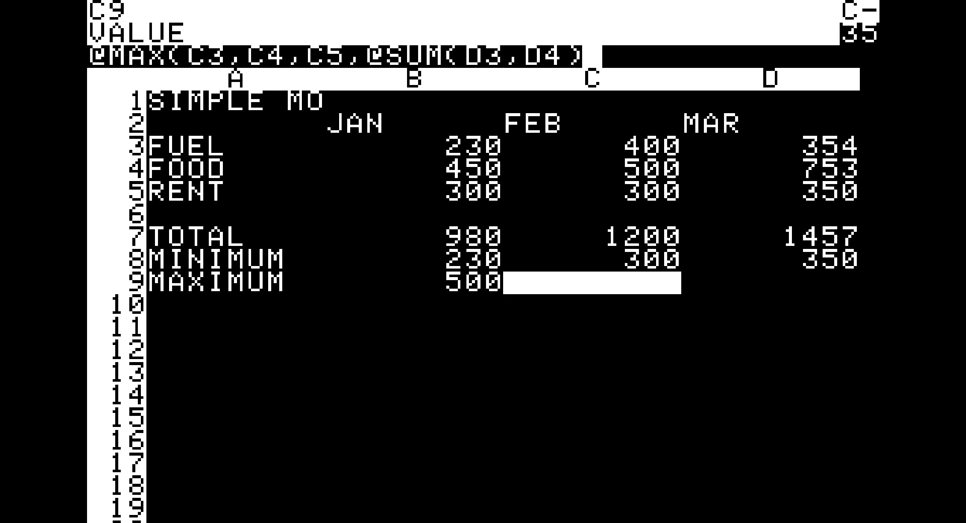
pyautogui.write(')')
pyautogui.press('Return')
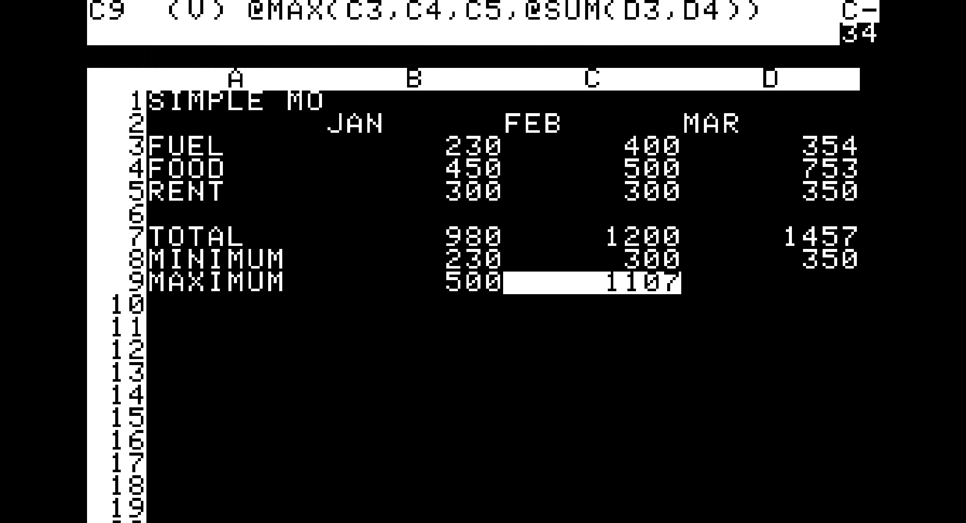
pyautogui.press('Right')
pyautogui.press('Left')
pyautogui.press('Right')
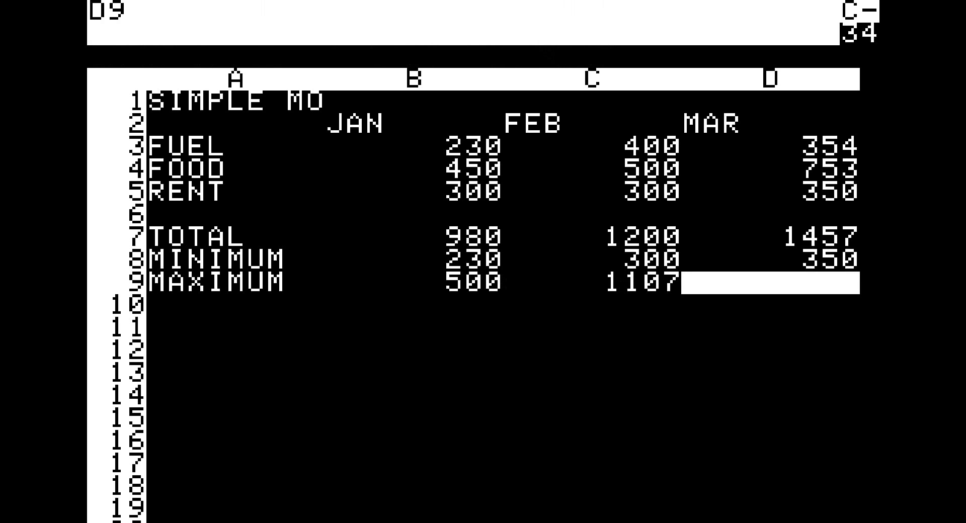
pyautogui.press('Left')
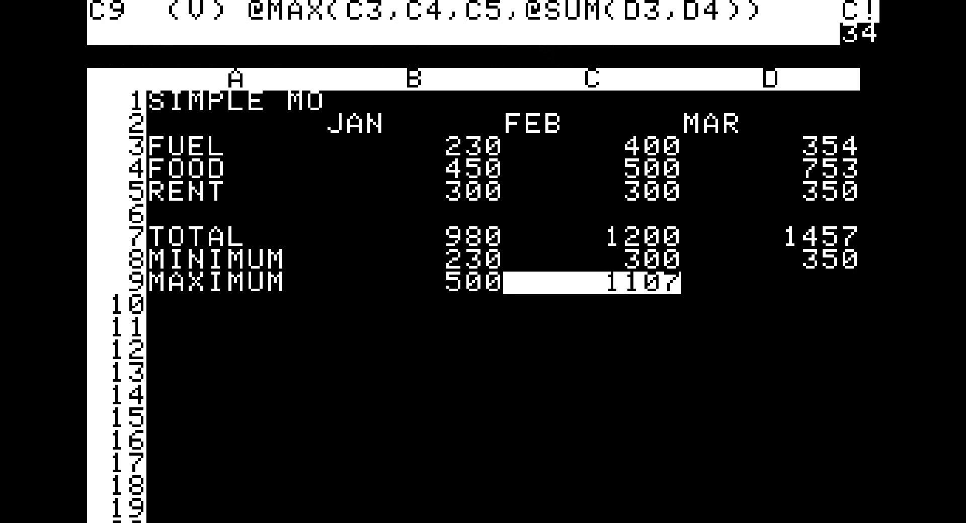
pyautogui.press('Down')
pyautogui.press('Up')
pyautogui.press('Up')
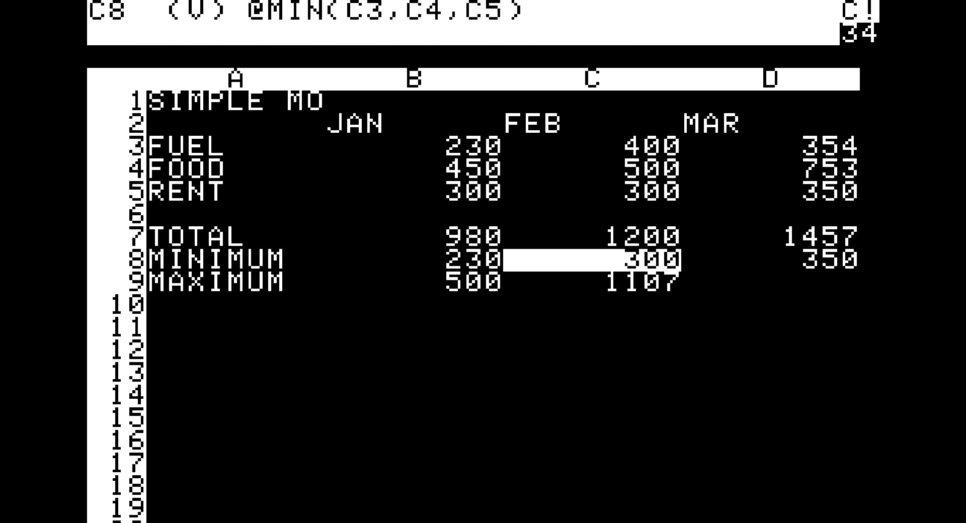
# Add the row label AVERAGE in cell A10, directly below MAXIMUM
pyautogui.press('Down')
pyautogui.press('Down')
pyautogui.press('Down')
pyautogui.press('Up')
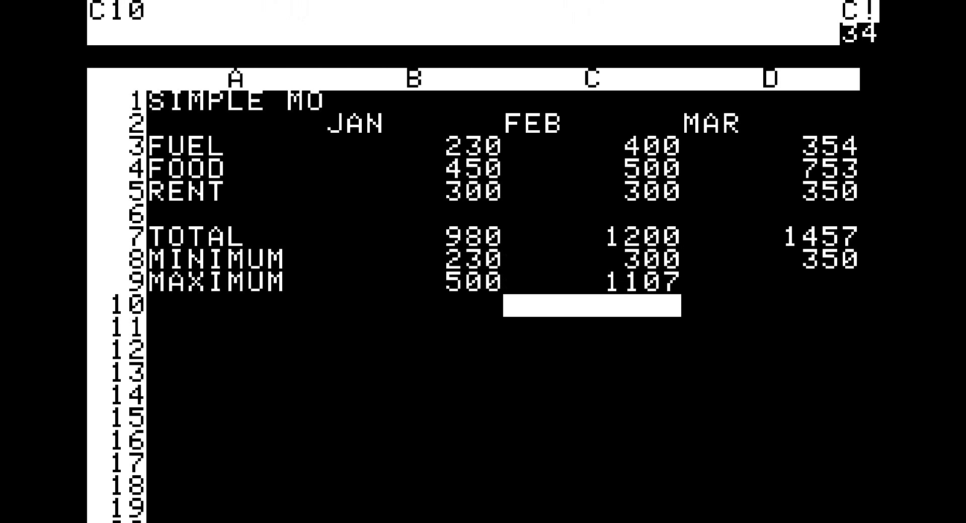
pyautogui.press('Left')
pyautogui.press('Left')
pyautogui.write('AVERAGE')
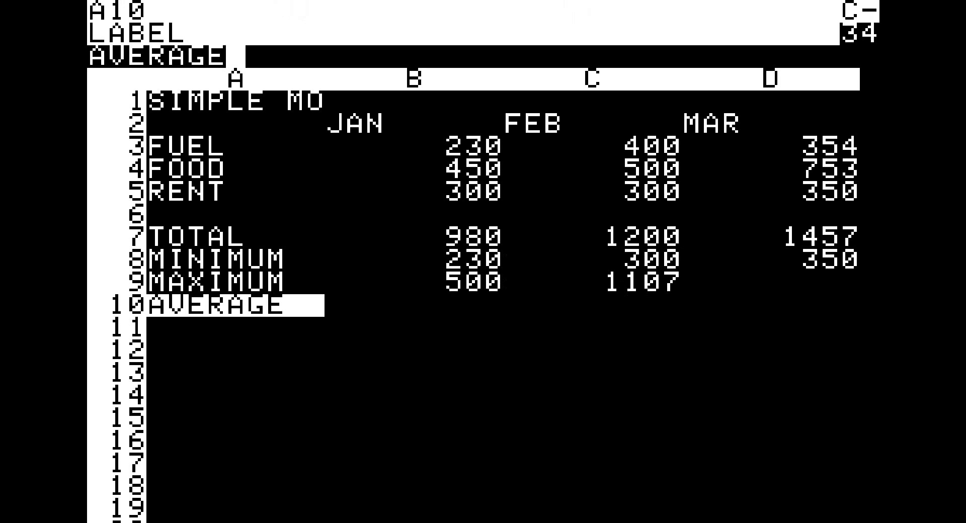
pyautogui.press('Right')
pyautogui.press('Down')
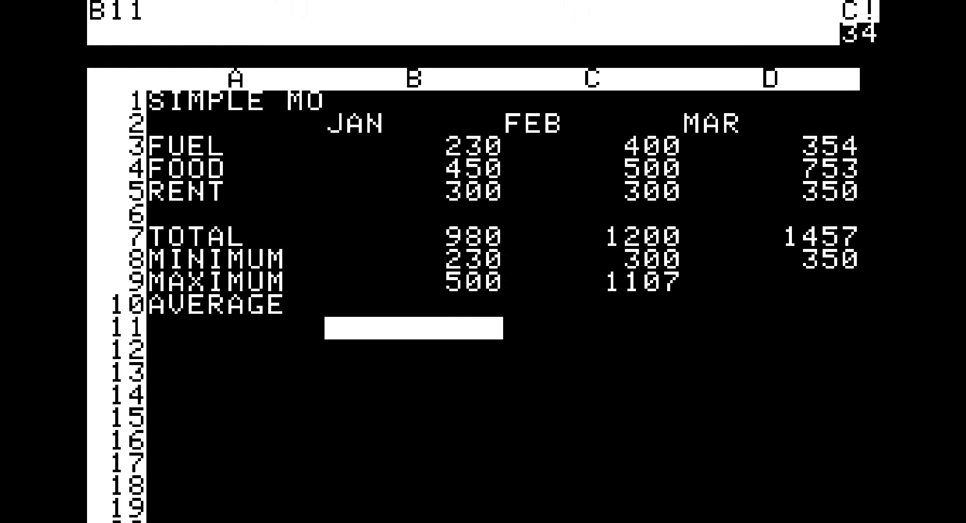
pyautogui.press('Up')
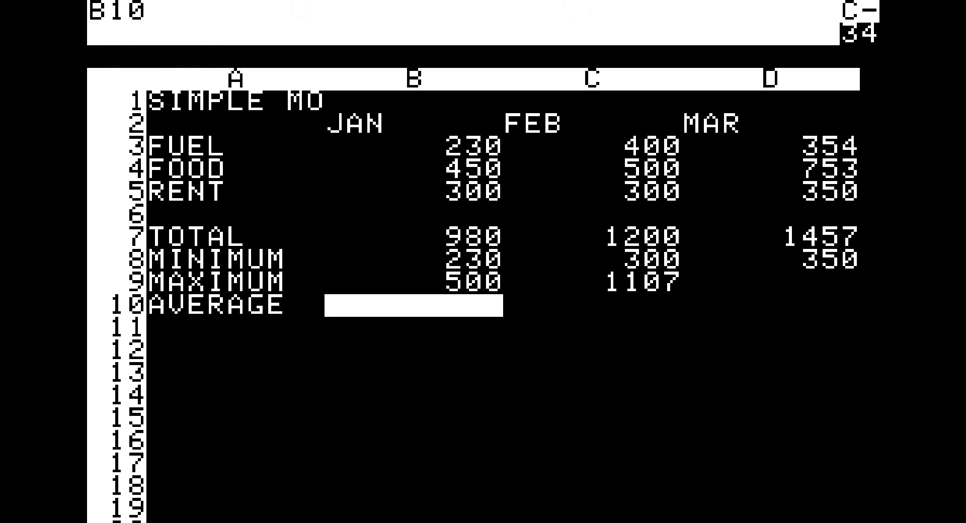
pyautogui.write('@AVE')
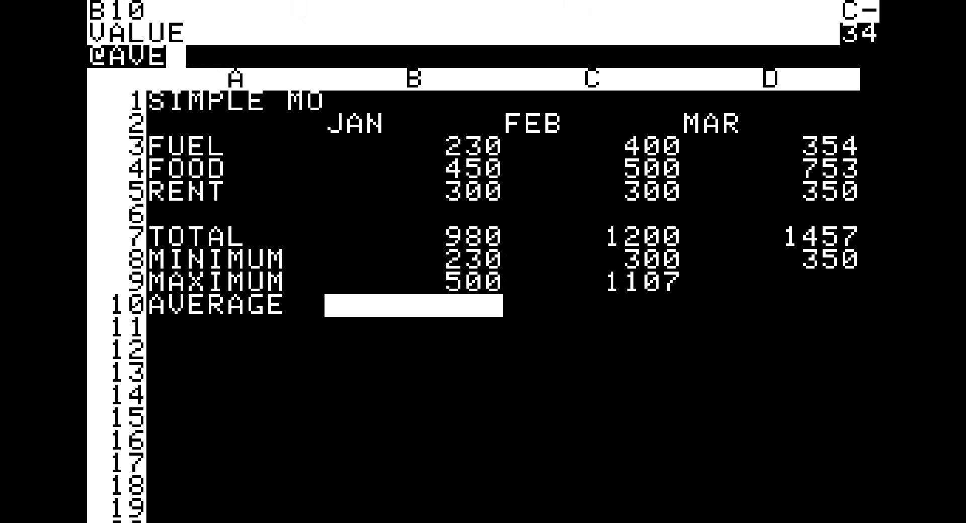
pyautogui.write('RAGE')
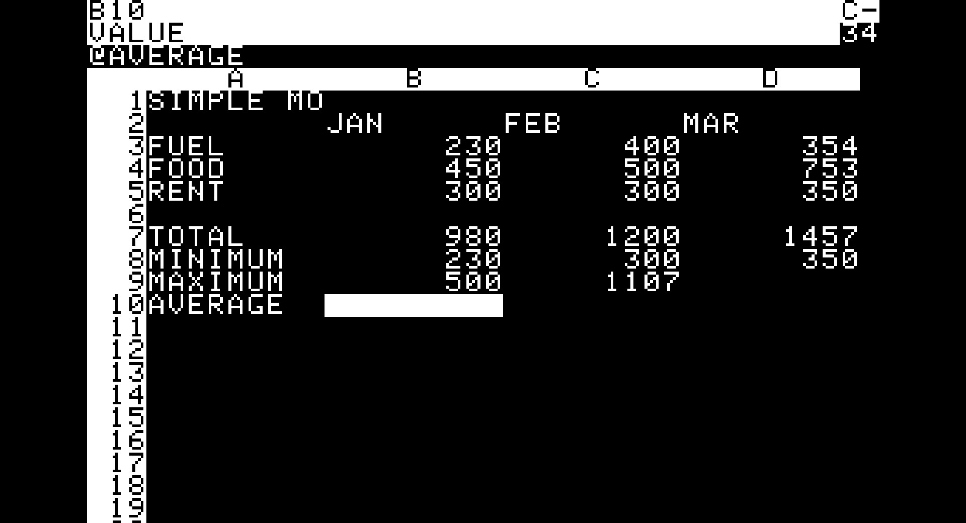
pyautogui.write('(B')
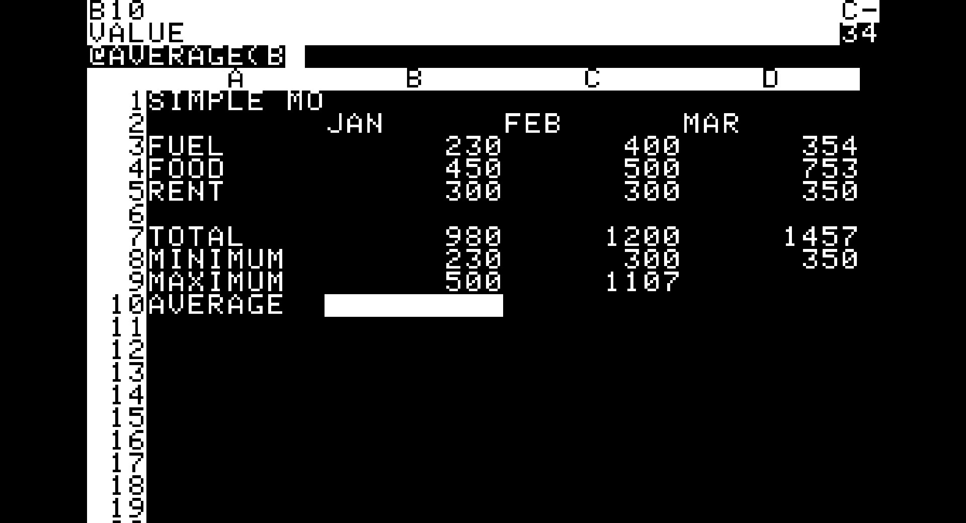
pyautogui.write('2,')
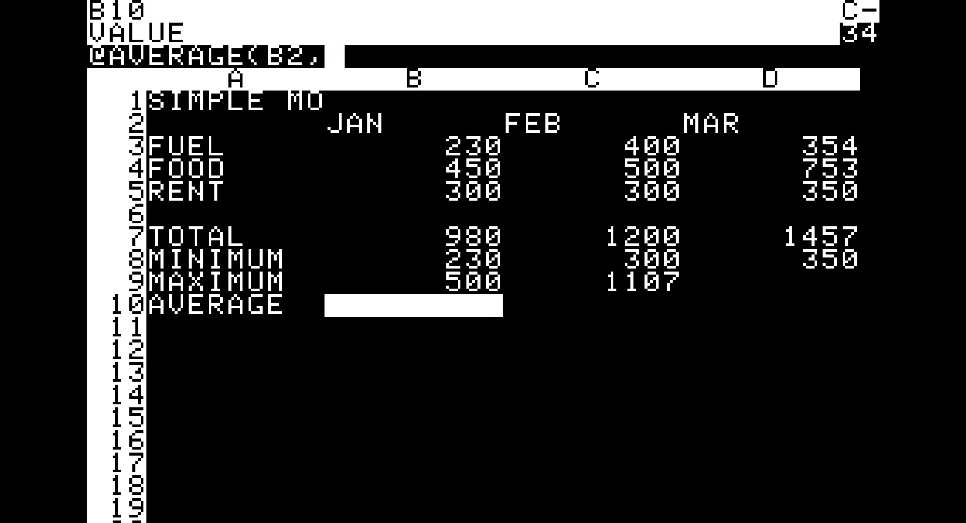
pyautogui.write('B3,B')
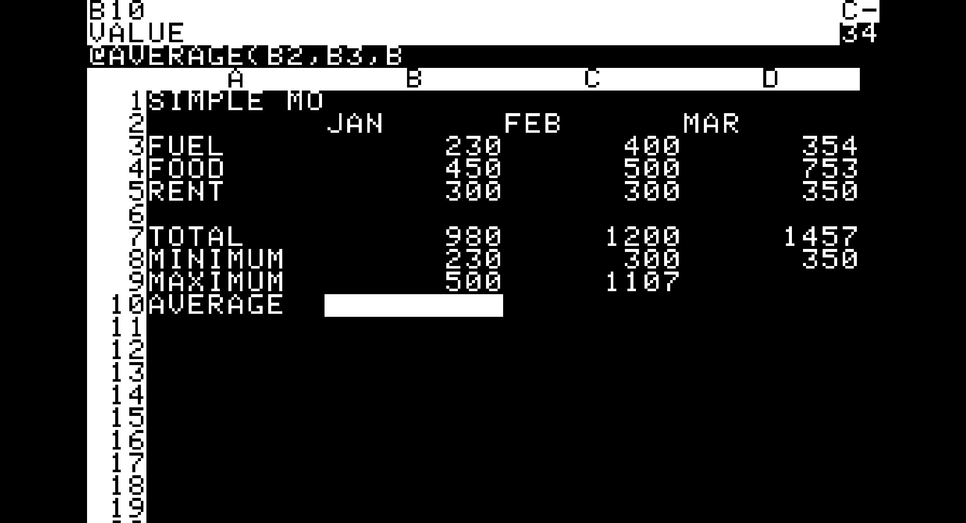
pyautogui.write('4)')
pyautogui.press('Return')
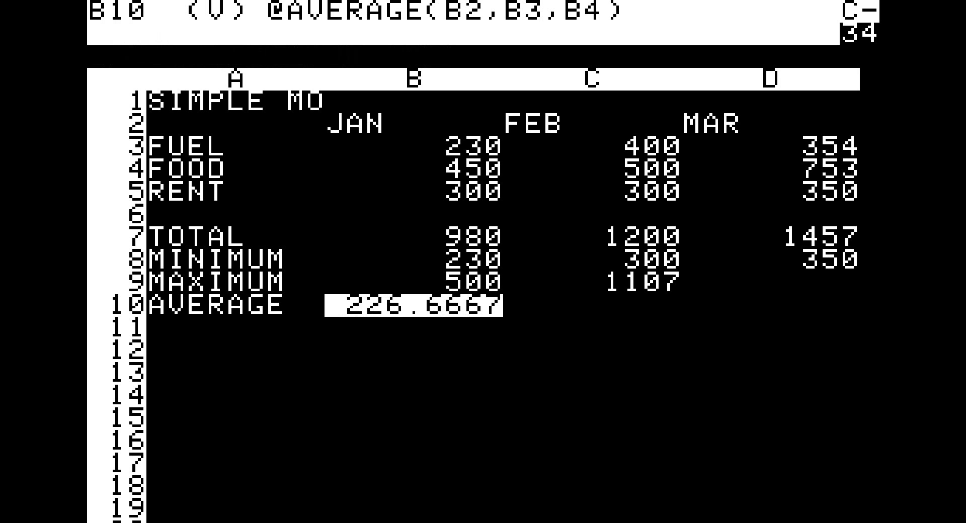
# Add the row label COUNT in cell A11 and move on to cell B11
pyautogui.press('Up')
pyautogui.press('Down')
pyautogui.press('Down')
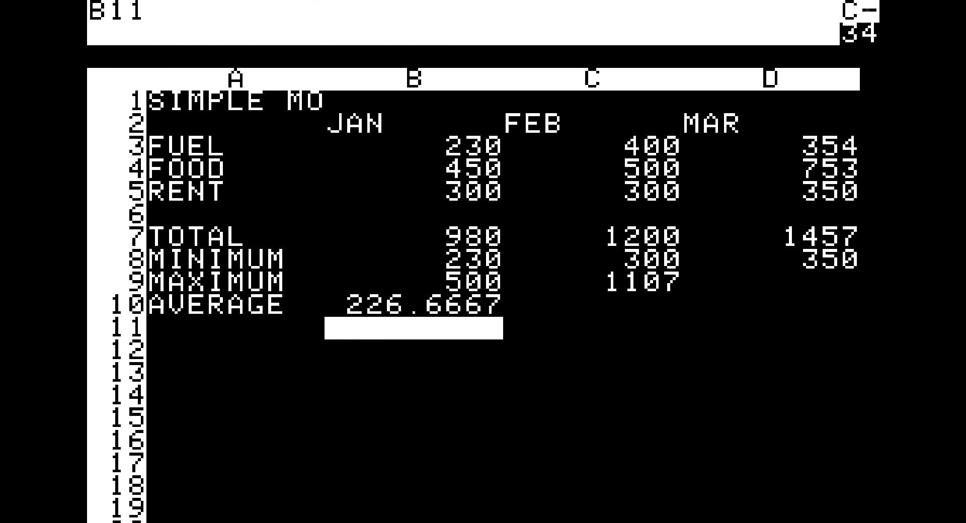
pyautogui.press('Left')
pyautogui.write('COUNT')
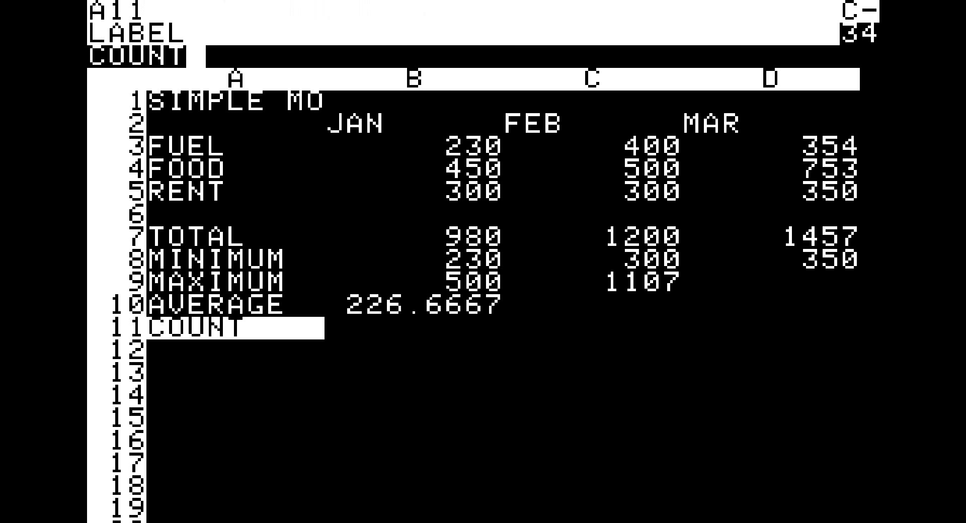
pyautogui.press('Right')
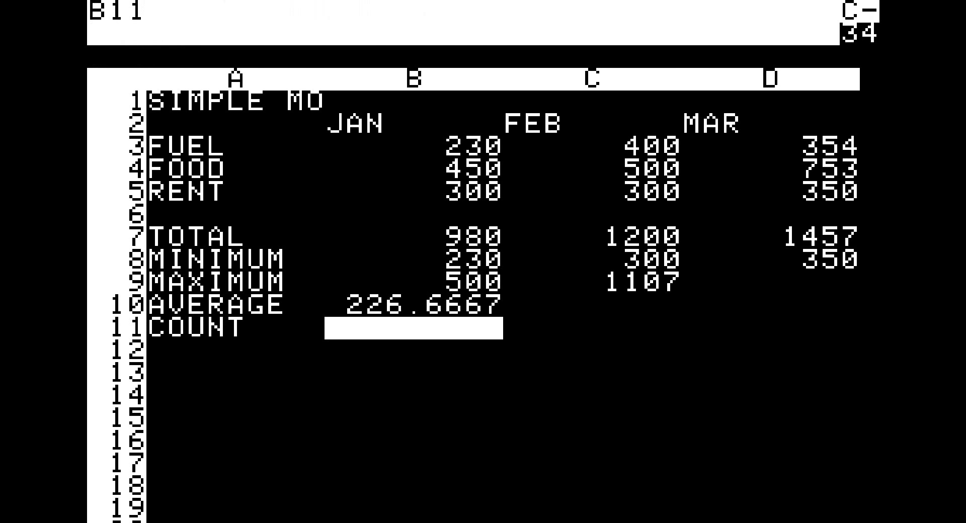
pyautogui.write('@COUNT')
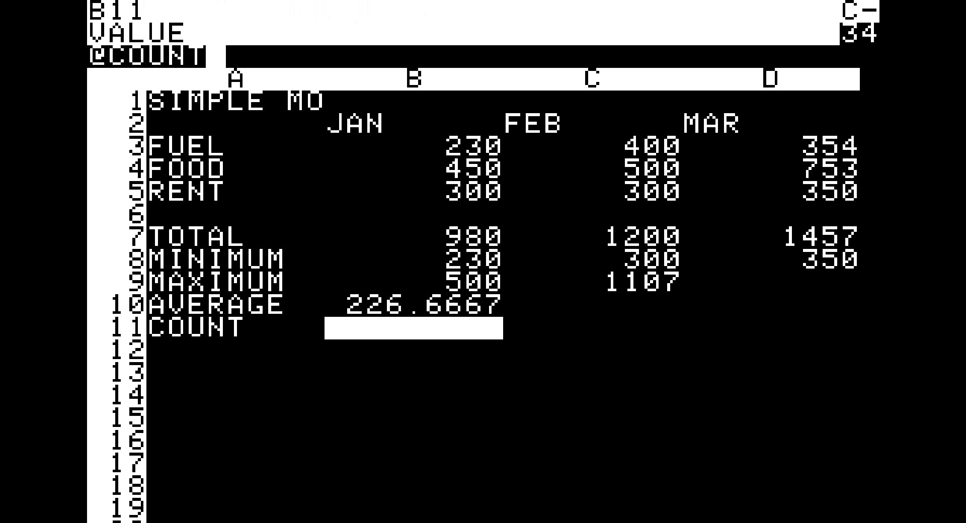
pyautogui.write('(C1')
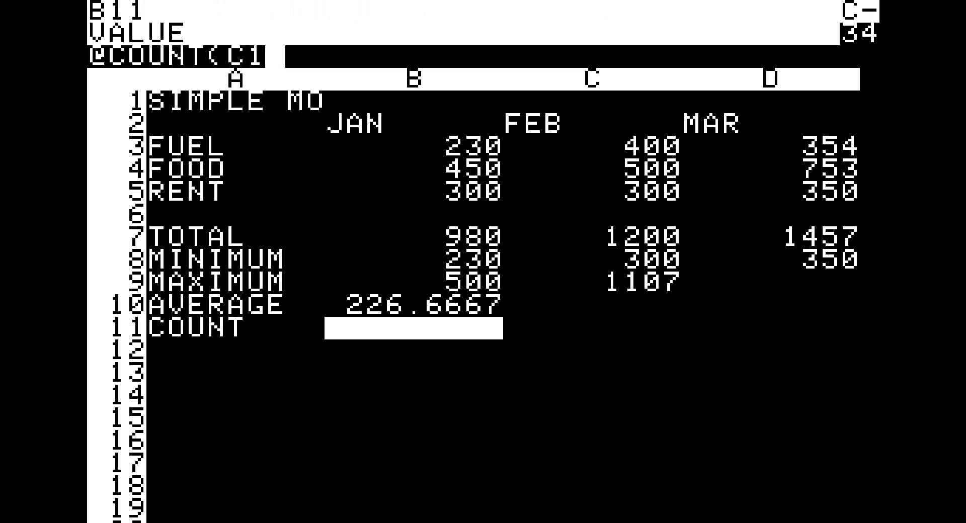
pyautogui.write(',C2')
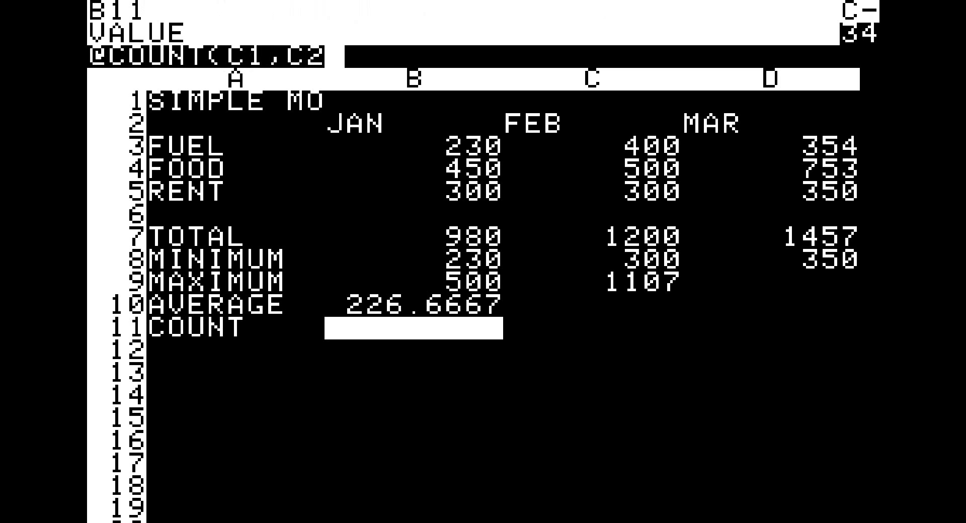
pyautogui.write(',C3')
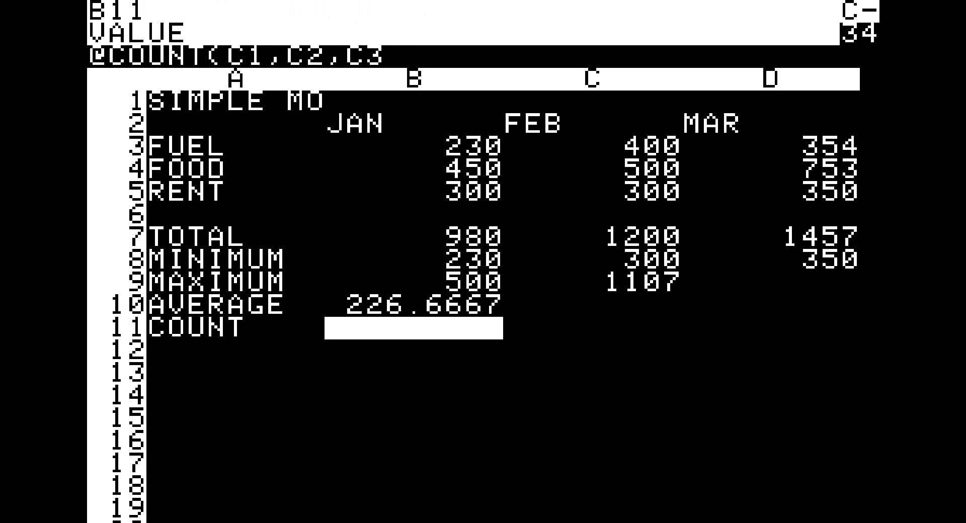
pyautogui.write(',C4')
pyautogui.write(',')
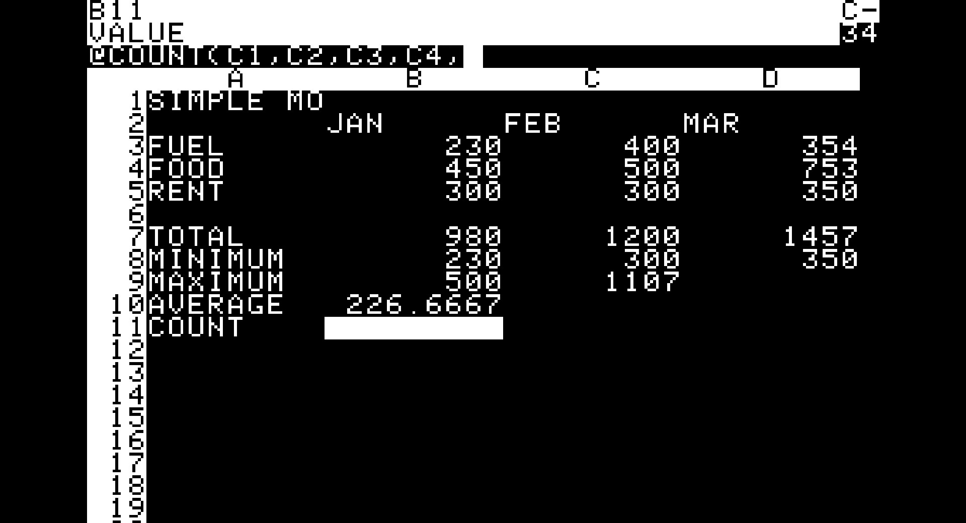
pyautogui.write('C5)')
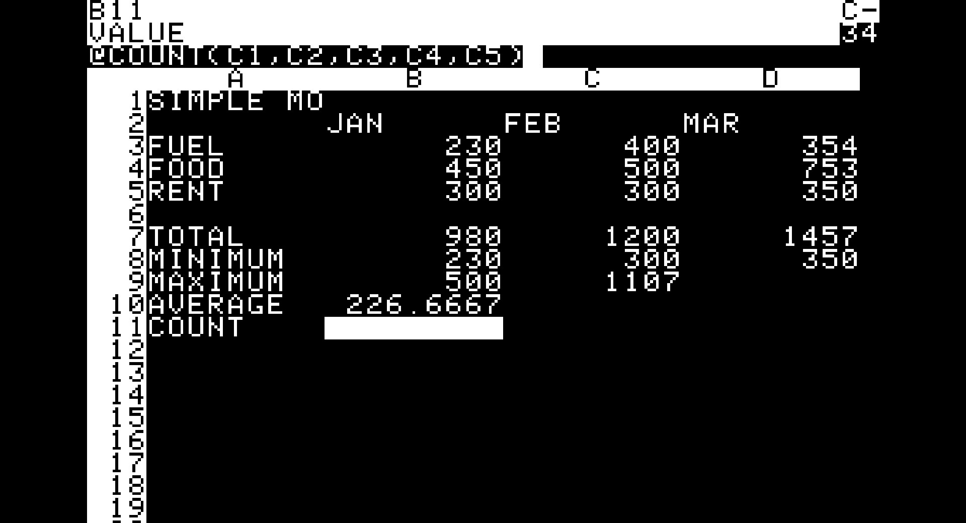
pyautogui.press('Return')
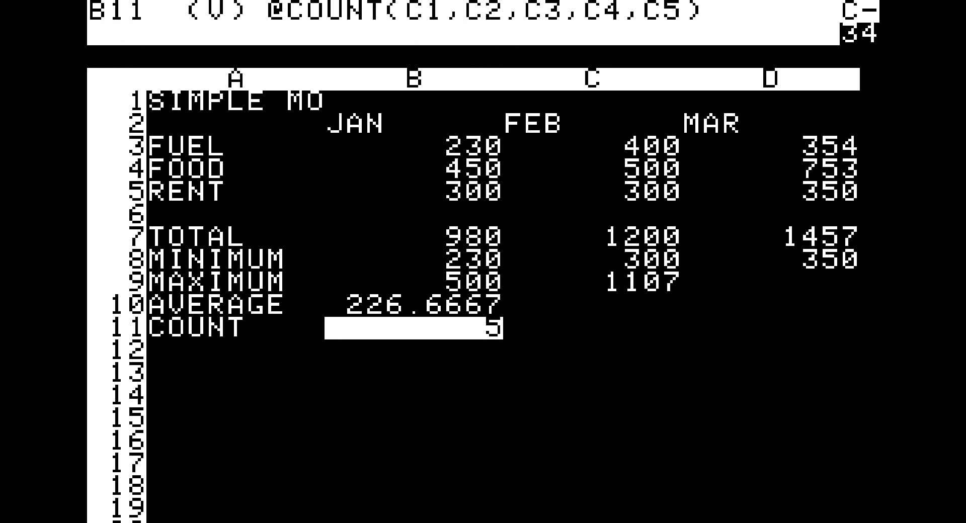
pyautogui.press('Right')
pyautogui.write('C')
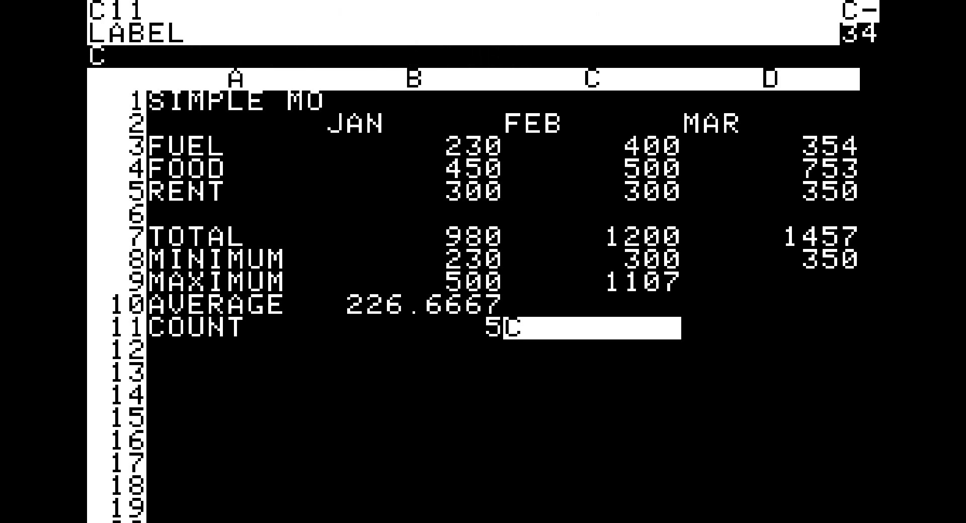
pyautogui.press('Return')
pyautogui.write('@COUNT')
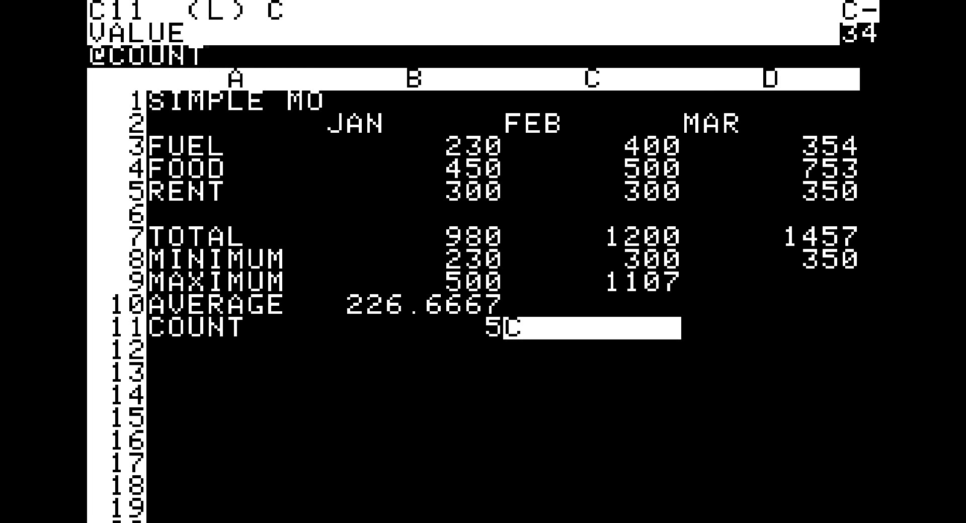
pyautogui.write('(C3')
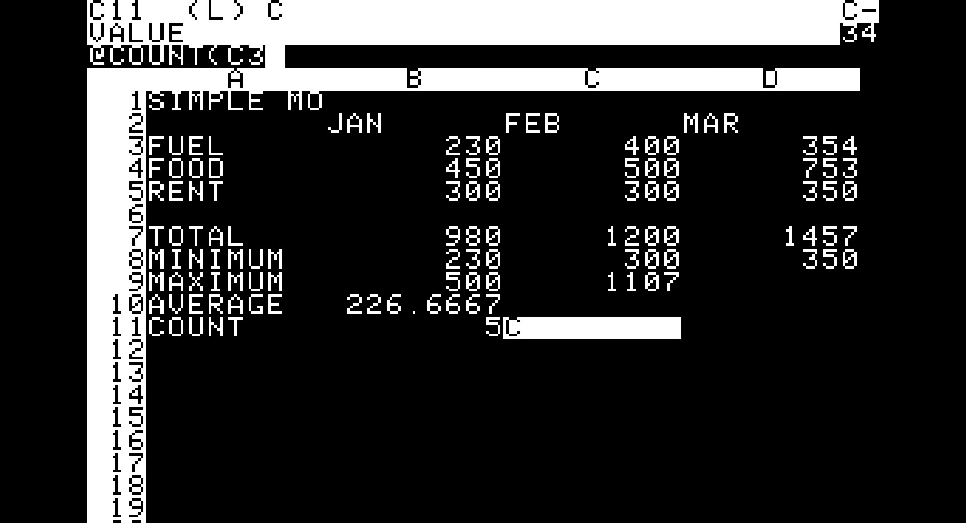
pyautogui.write('.')
pyautogui.press('BackSpace')
pyautogui.write('...')
pyautogui.write('C')
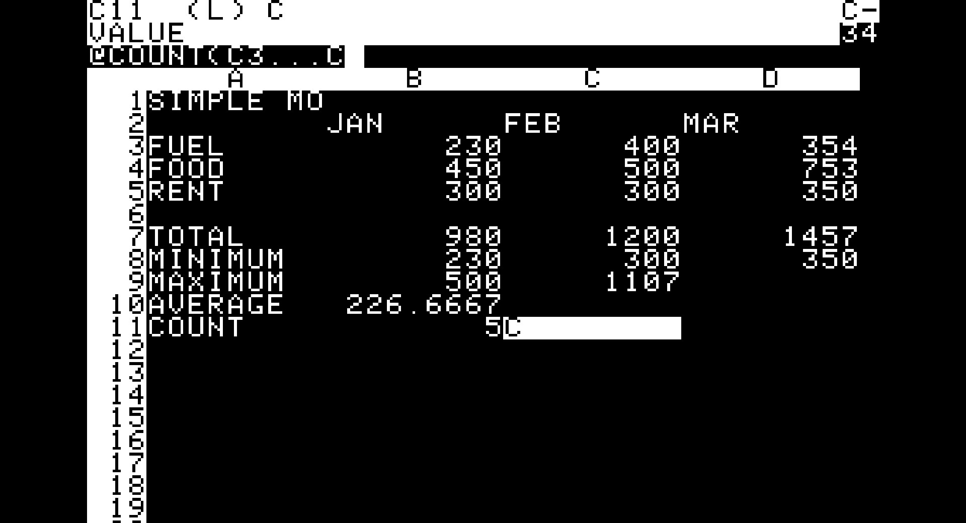
pyautogui.write('10)')
pyautogui.press('Return')
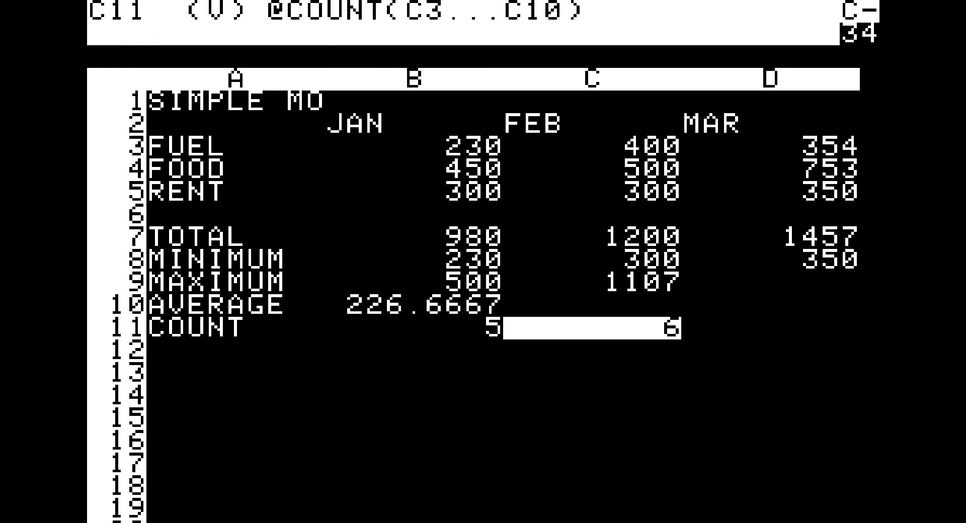
# Left-align the February total in cell C7 with the L cell format
pyautogui.press('Left')
pyautogui.press('Right')
pyautogui.press('space')
pyautogui.press('Left')
pyautogui.press('Left')
pyautogui.press('Left')
pyautogui.press('Left')
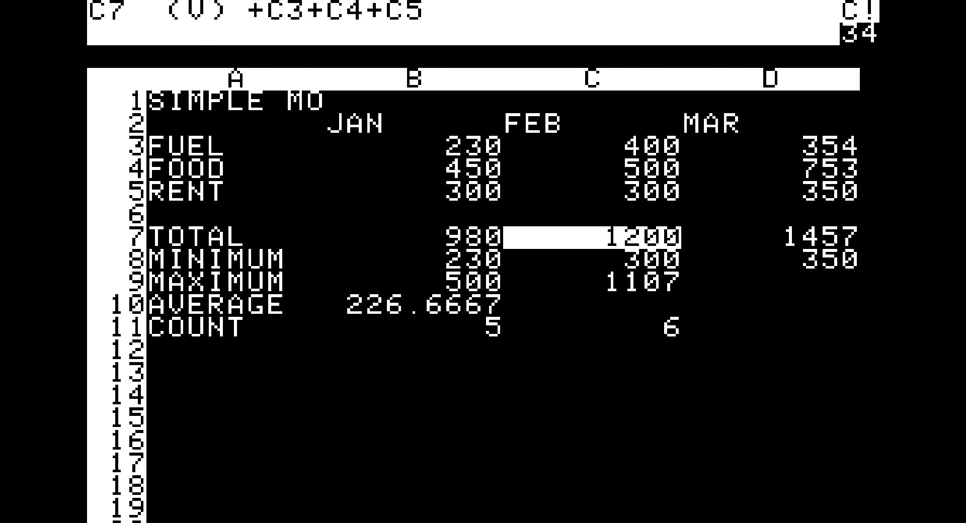
pyautogui.press('/')
pyautogui.press('f')
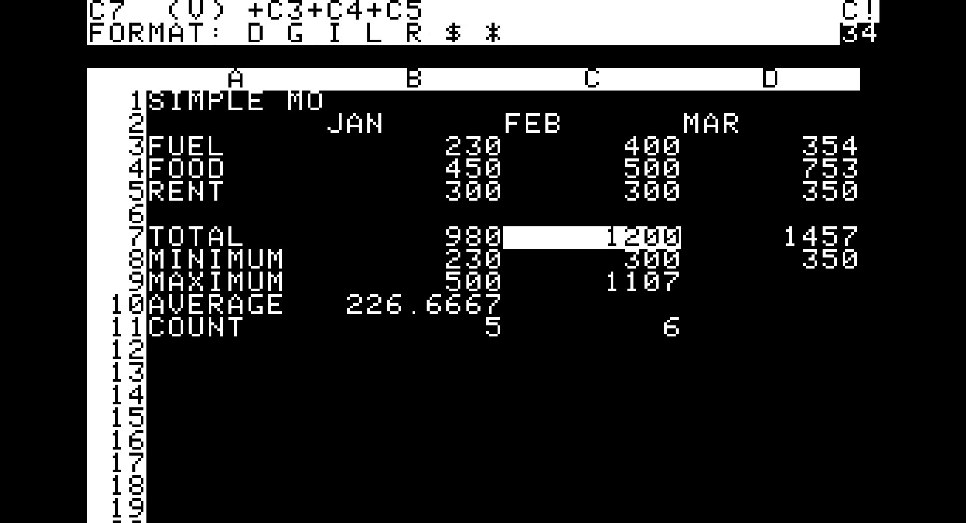
pyautogui.press('l')
# Apply the integer (I) format to the February FOOD value in cell C4
pyautogui.press('Up')
pyautogui.press('Up')
pyautogui.press('Up')
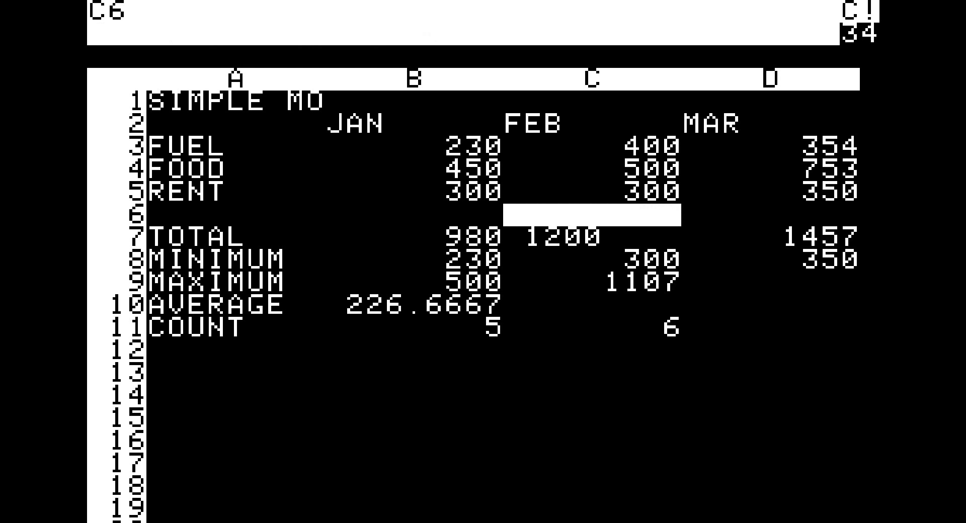
pyautogui.press('/')
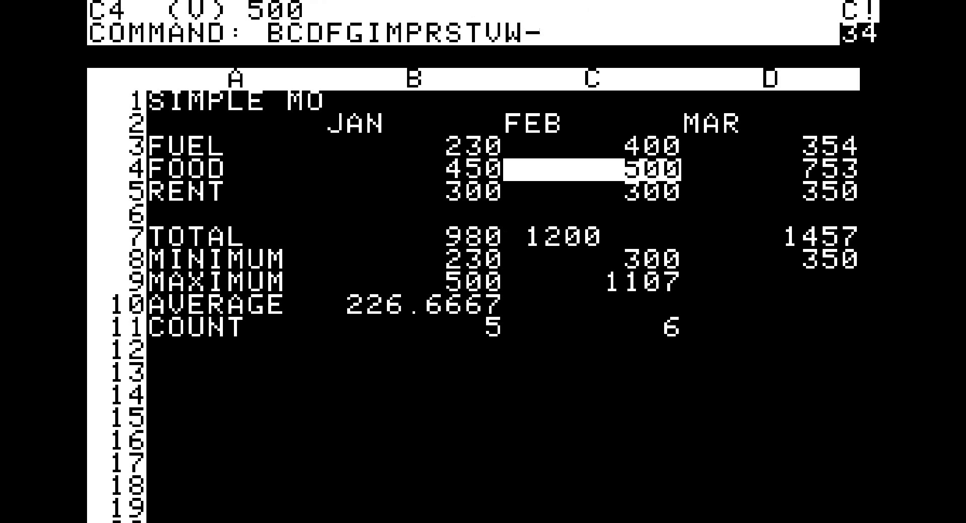
pyautogui.press('f')
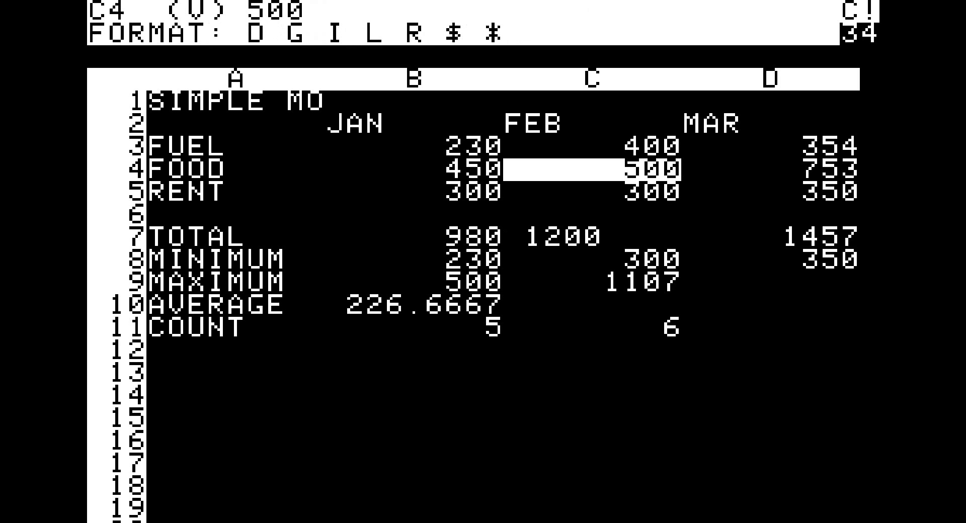
pyautogui.press('i')
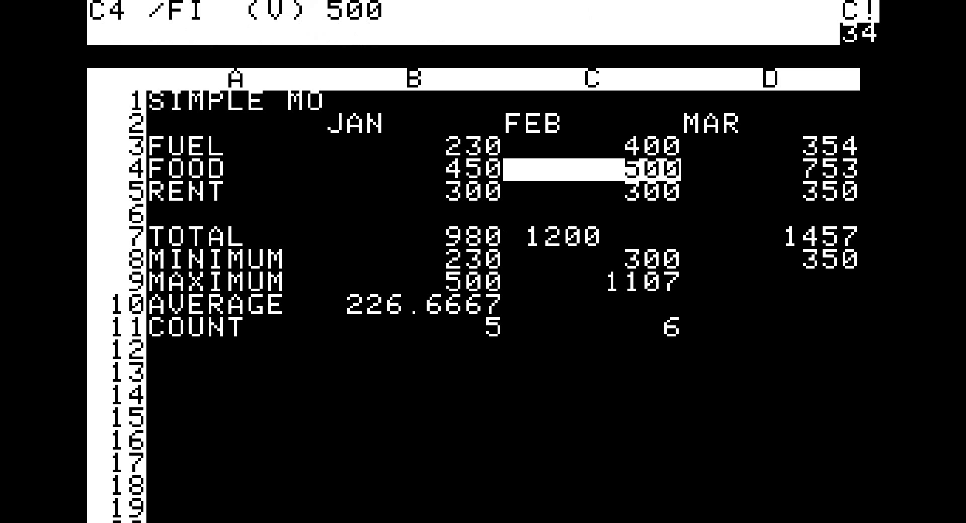
# Apply the dollar ($) format to the February FOOD value in cell C4
pyautogui.press('Up')
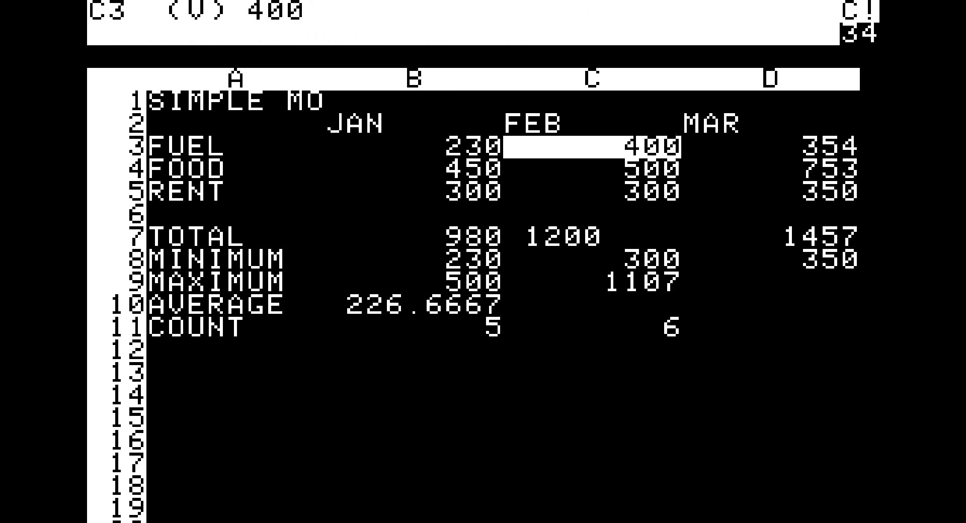
pyautogui.press('Down')
pyautogui.press('Down')
pyautogui.press('Up')
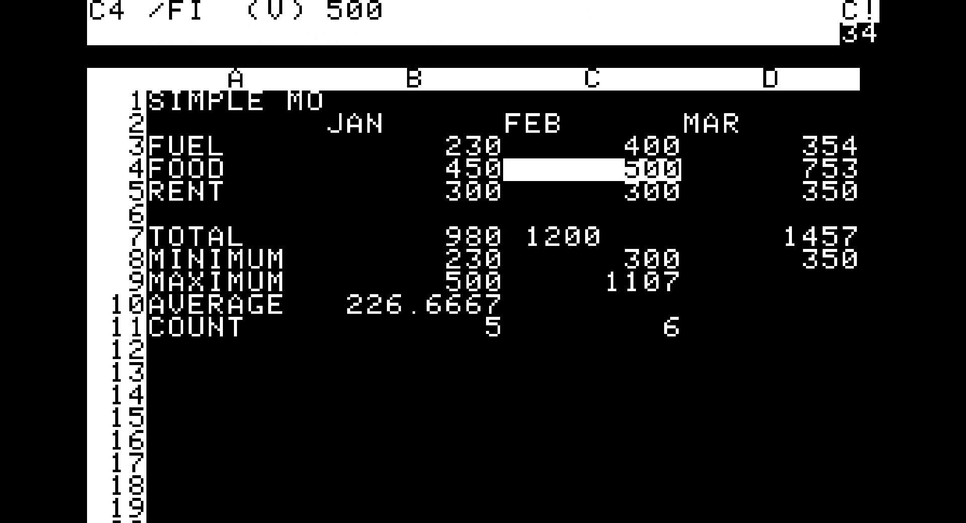
pyautogui.press('/')
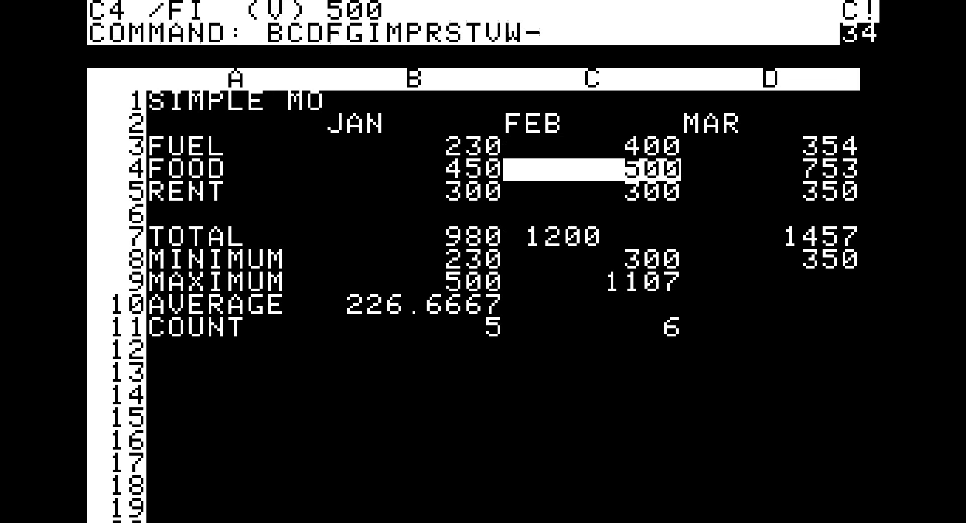
pyautogui.press('f')
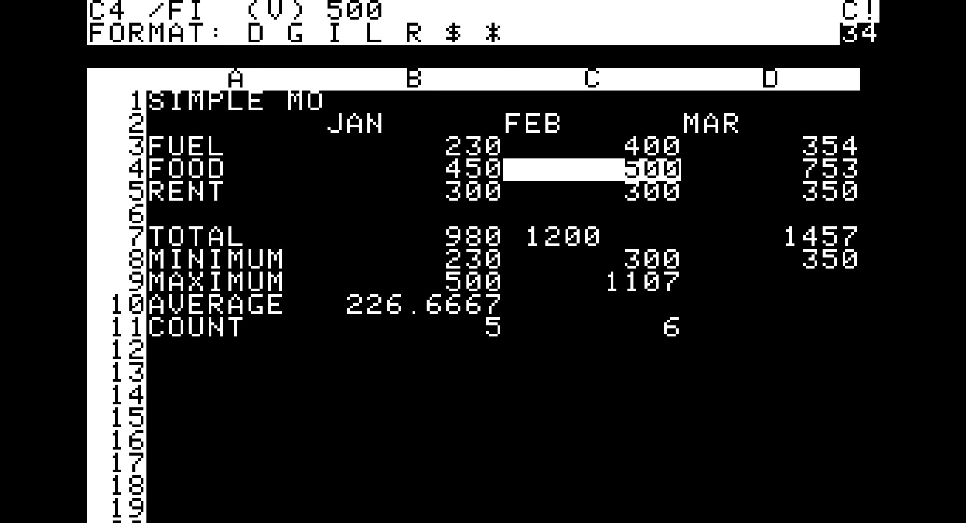
pyautogui.press('$')
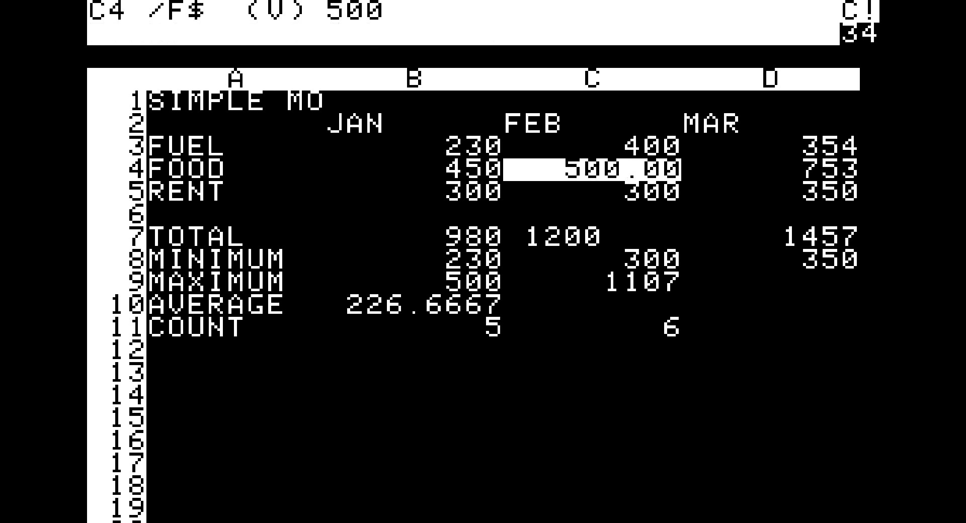
# Try the right-aligned (R) format and the asterisk (*) graph format on the February RENT value in cell C5
pyautogui.press('Down')
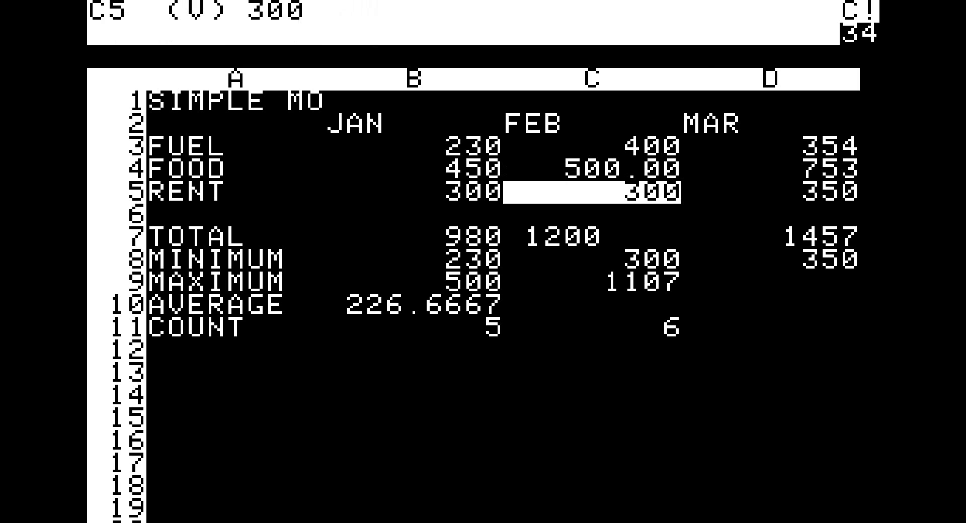
pyautogui.press('/')
pyautogui.press('f')
pyautogui.press('r')
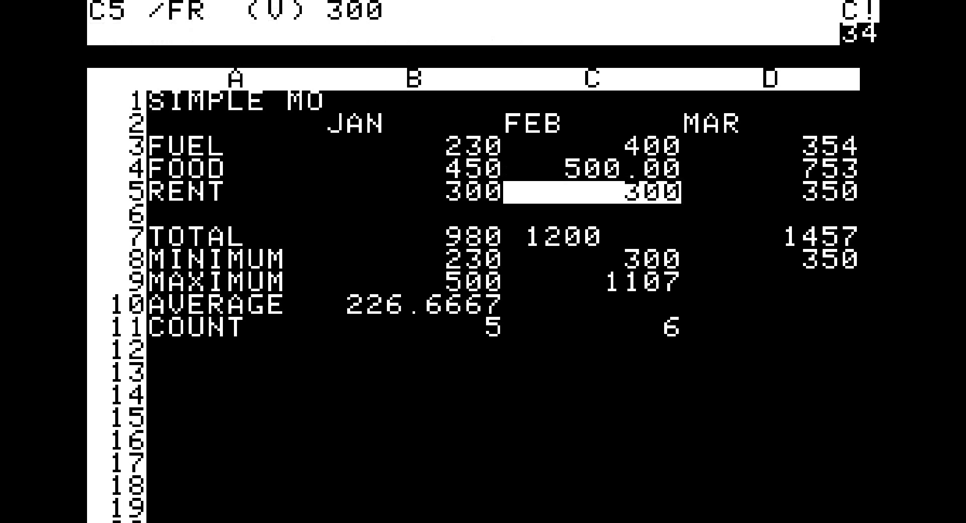
pyautogui.press('/')
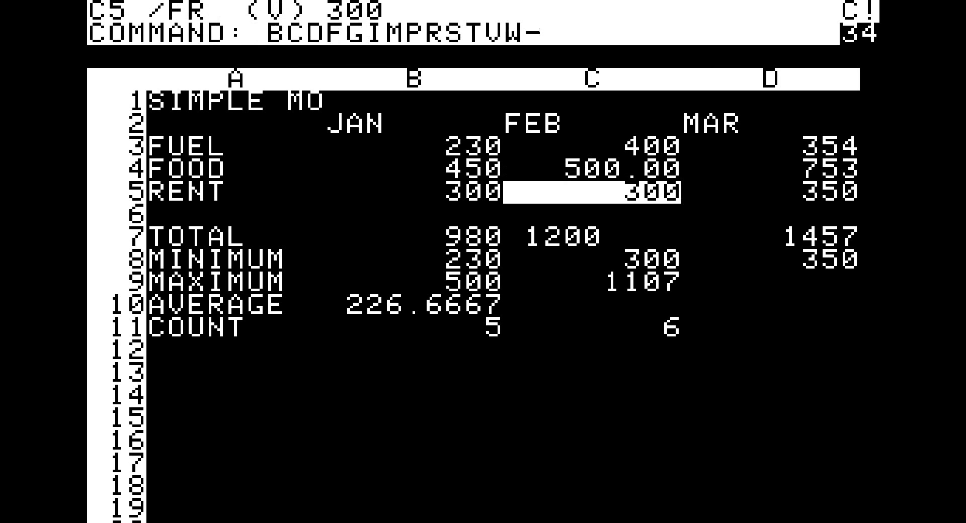
pyautogui.press('f')
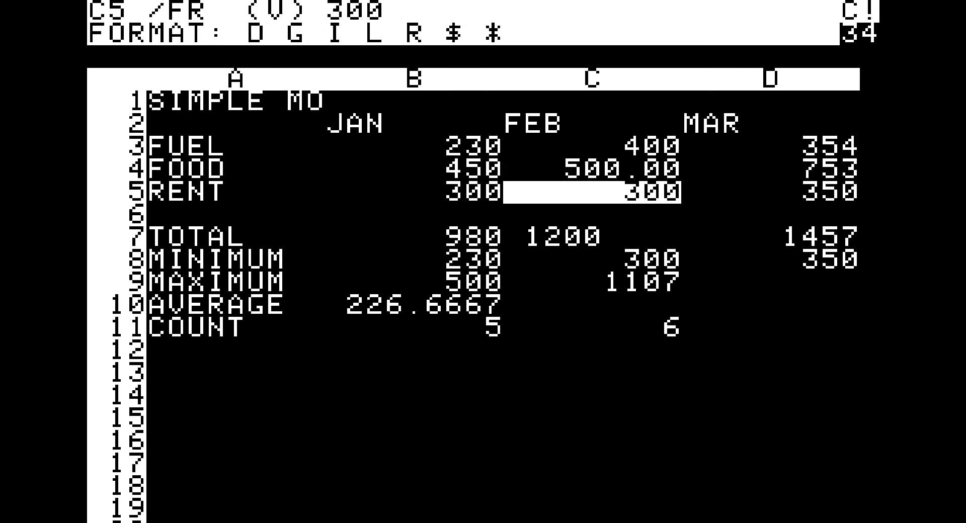
pyautogui.press('*')
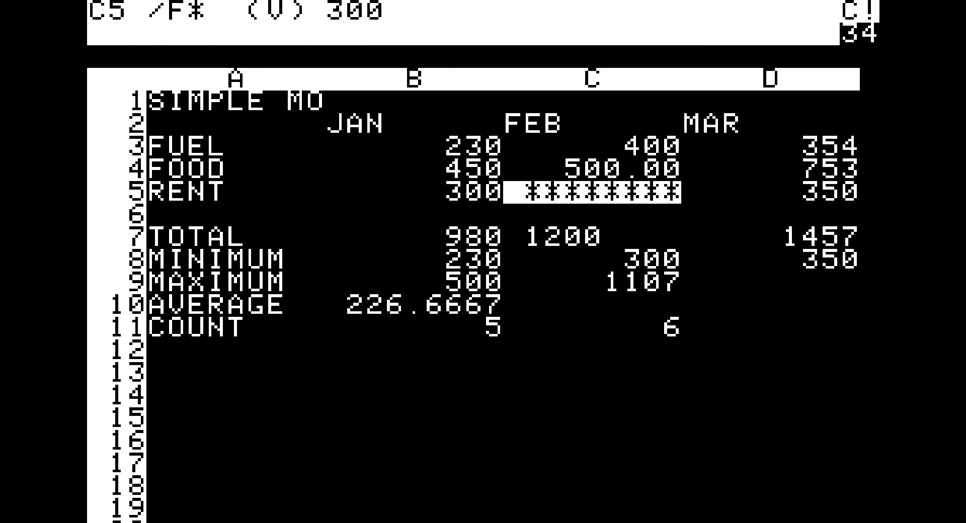
# Apply the dollar ($) format to the February RENT value in cell C5
pyautogui.press('Down')
pyautogui.press('Up')
pyautogui.press('Up')
pyautogui.press('Down')
pyautogui.press('/')
pyautogui.press('f')
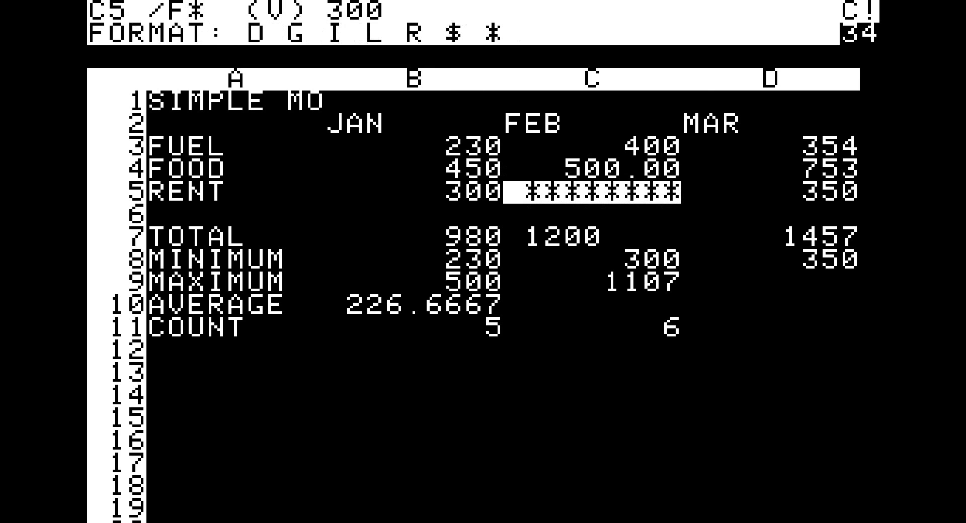
pyautogui.press('$')
# Enter the label THANK YOU in cell C14, below the budget table, and move on to cell C15
pyautogui.press('Down')
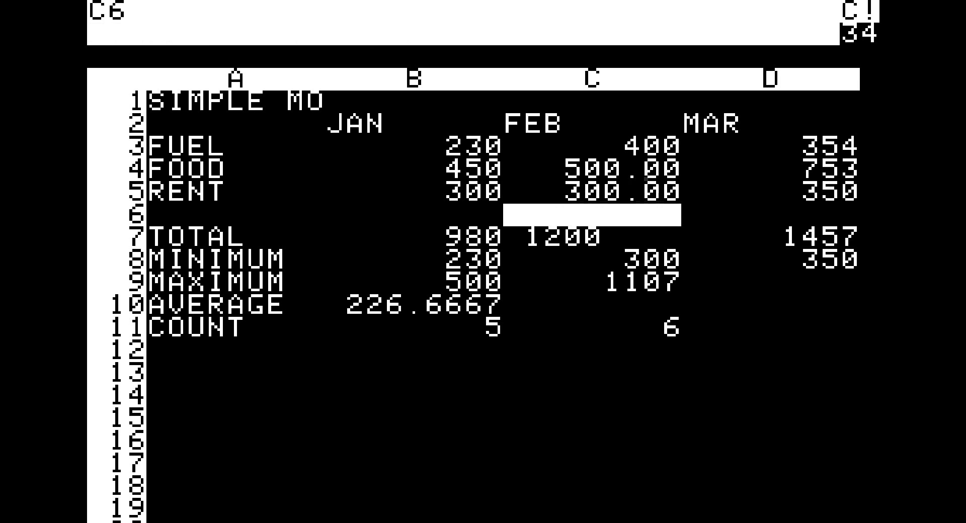
pyautogui.press('Down')
pyautogui.press('Down')
pyautogui.press('Down')
pyautogui.press('Down')
pyautogui.press('Down')
pyautogui.press('Down')
pyautogui.press('Down')
pyautogui.press('Down')
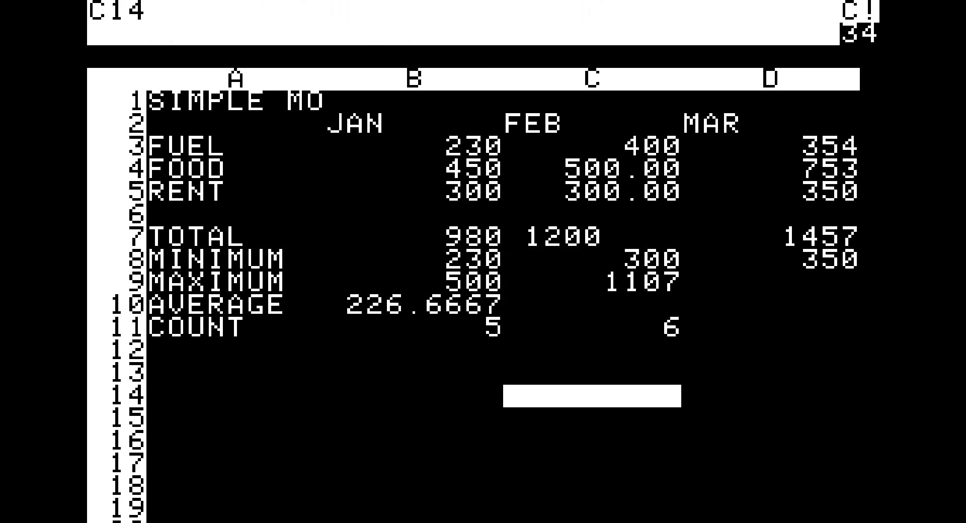
pyautogui.write('THANK')
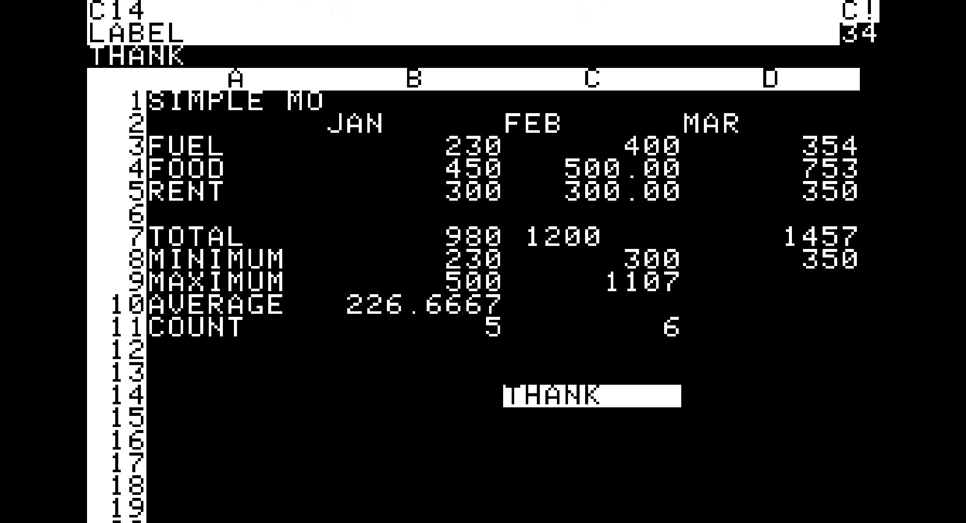
pyautogui.write(' YOU')
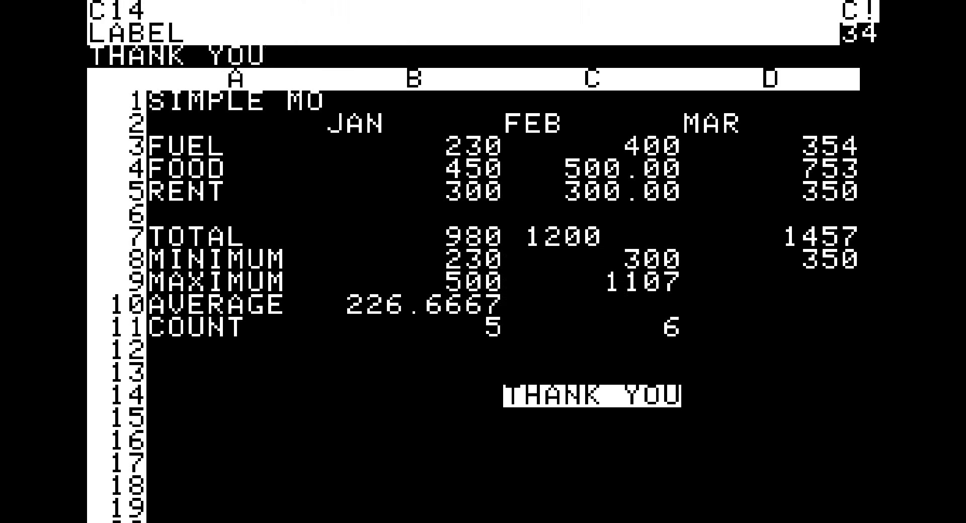
pyautogui.press('Down')
# Enter the labels LIKE in cell C15 and SHARE in cell C16, directly below THANK YOU
pyautogui.write('LK')
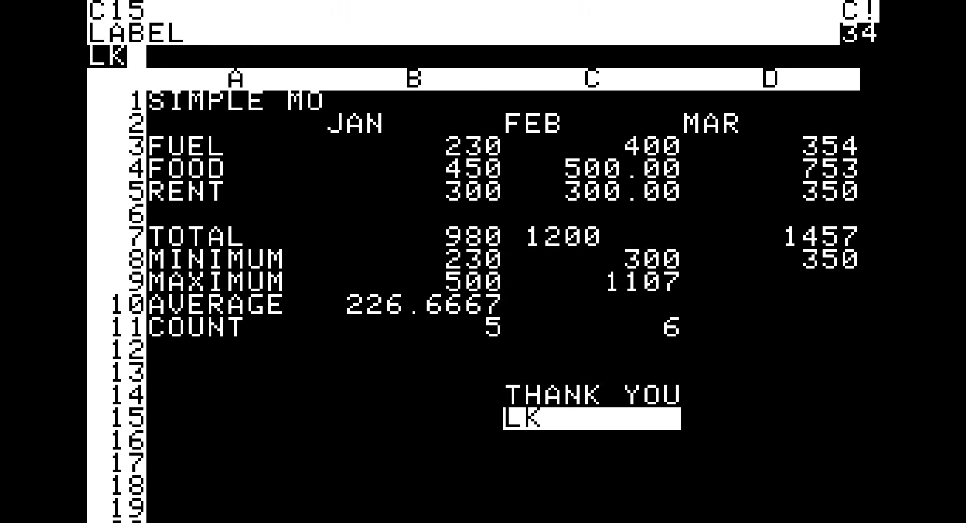
pyautogui.press('Return')
pyautogui.write('LIKE')
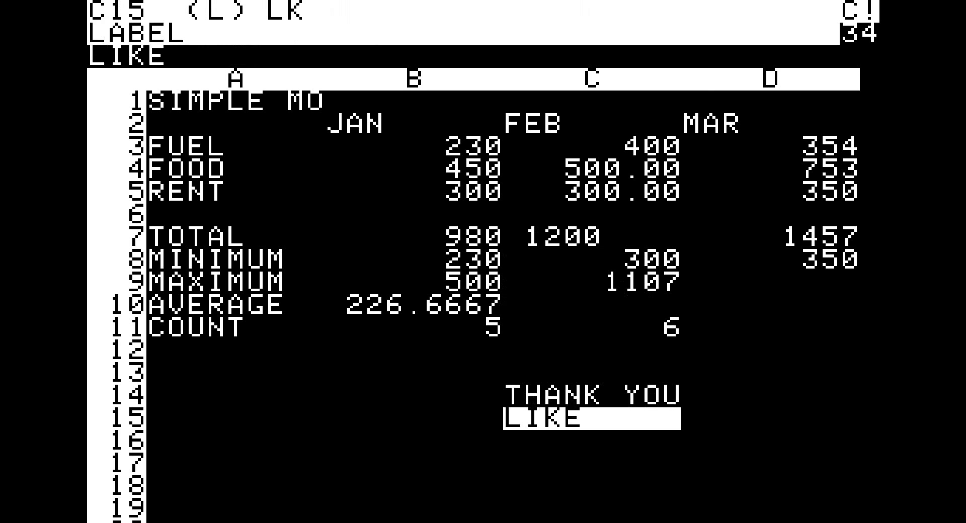
pyautogui.press('Down')
pyautogui.write('SHARE')
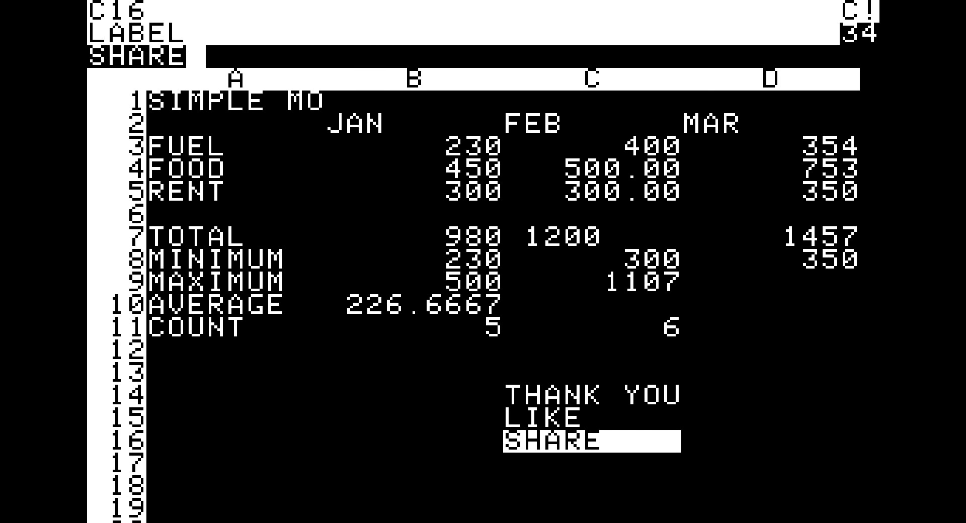
pyautogui.press('Down')
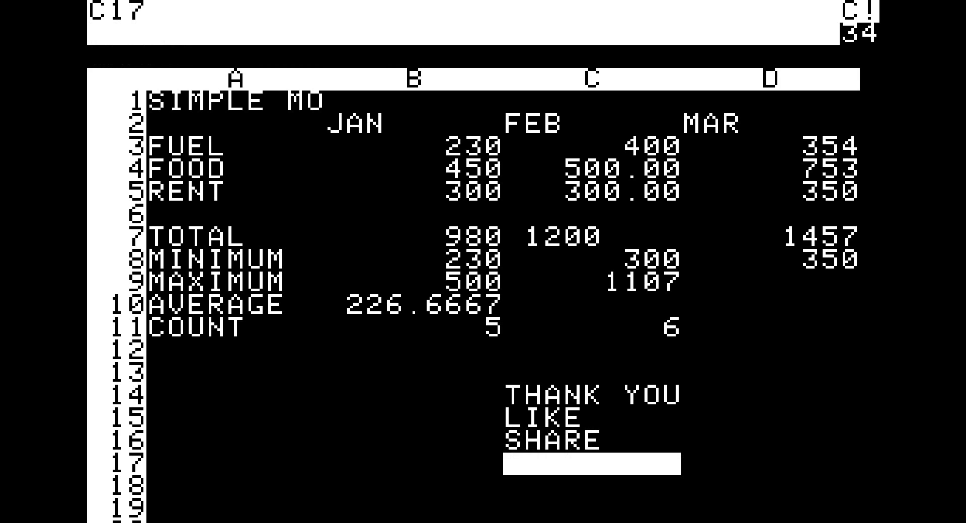
# Enter the labels COMMENT in cell C17 and SUBSCRIBE in cell C18, directly below SHARE
pyautogui.write('COMMENT')
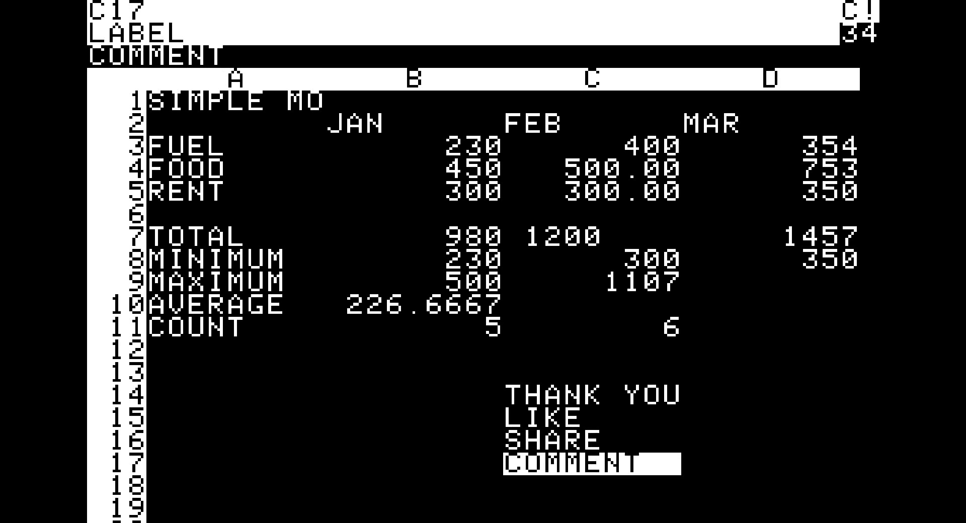
pyautogui.press('Down')
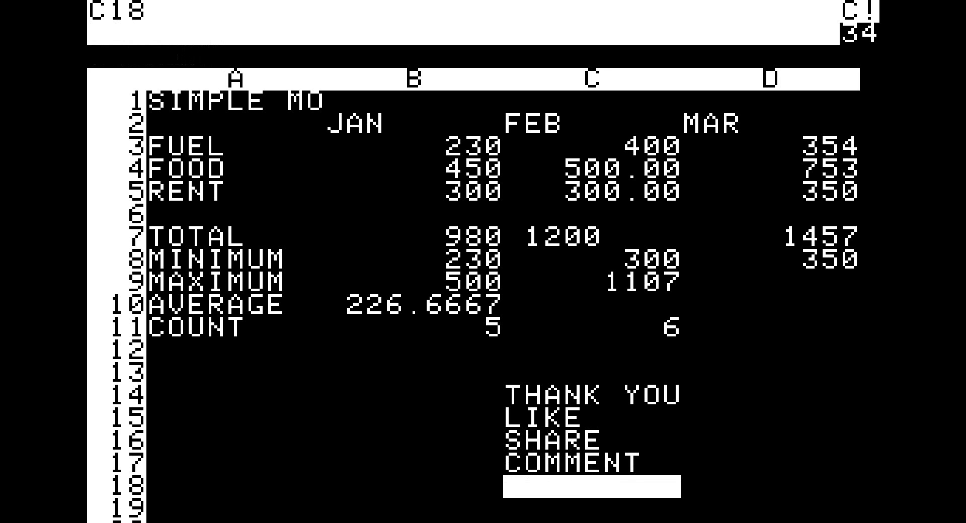
pyautogui.write('SU')
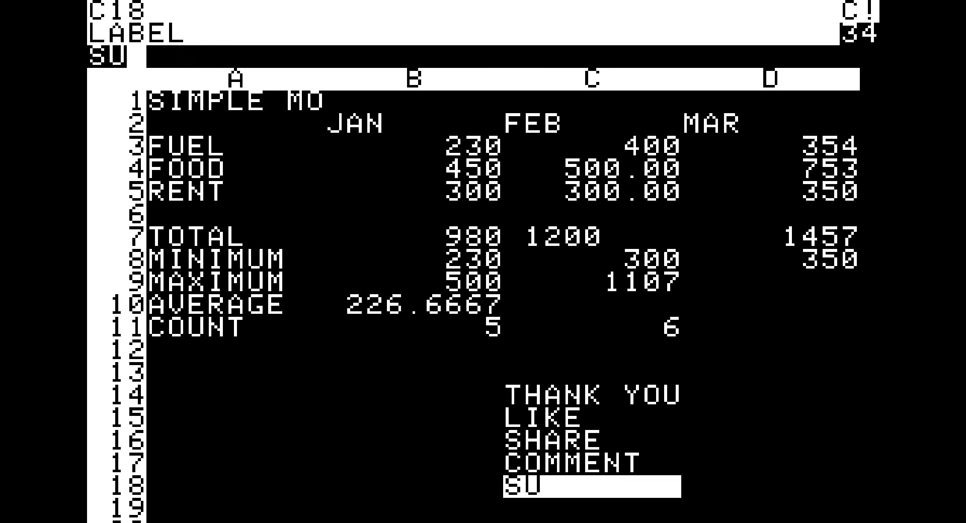
pyautogui.write('BSCRIBE')
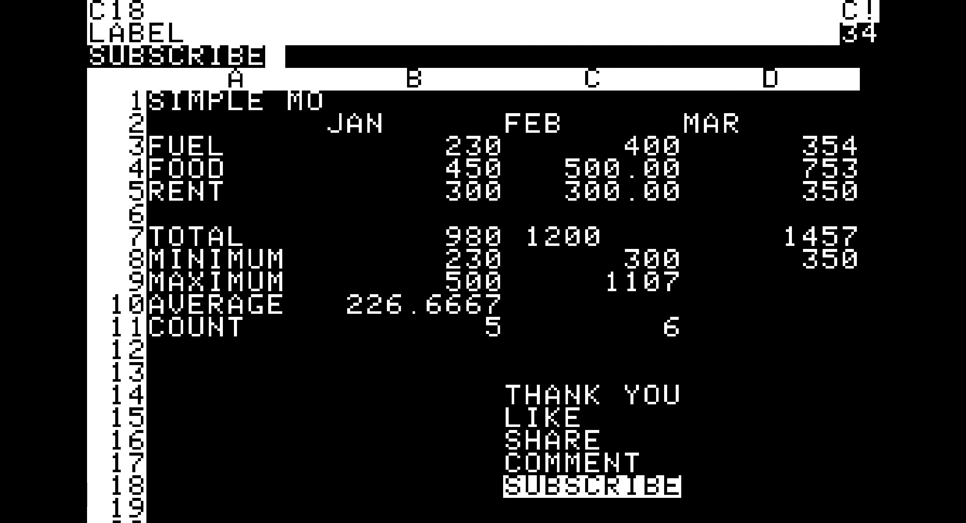
pyautogui.press('Down')
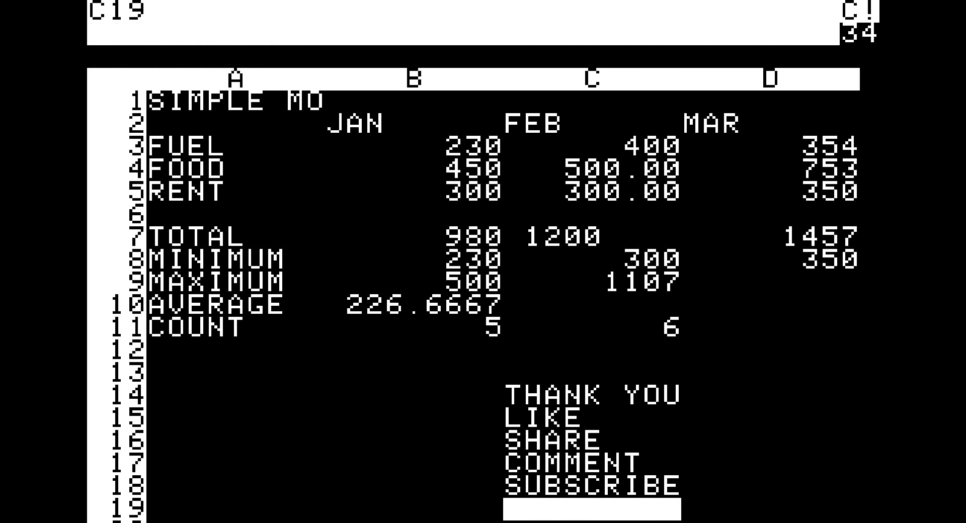